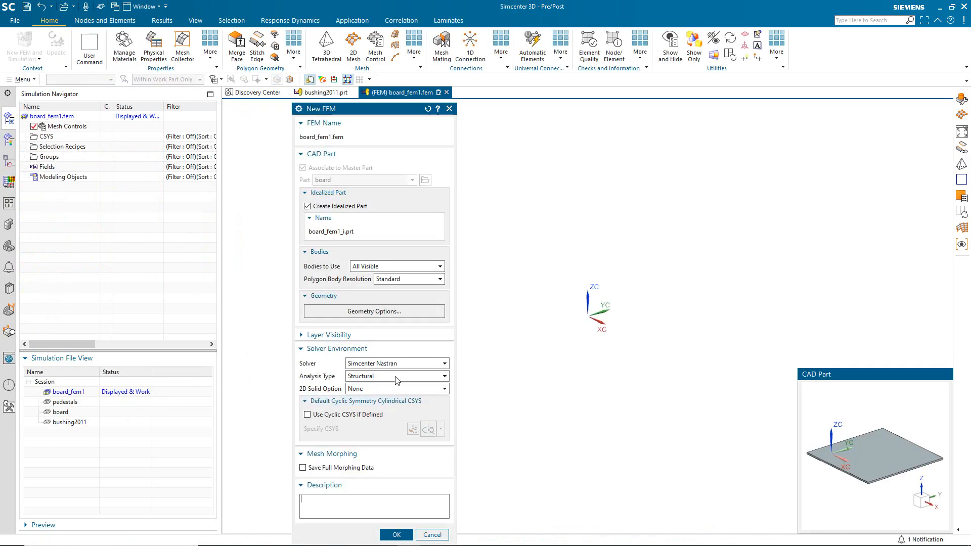
Set the bodies to use to None and create board_fem1.fem with its idealized part for Simcenter Nastran structural analysis.
{"action": "left_click", "coordinate": [397, 267]}
{"action": "left_click", "coordinate": [383, 302]}
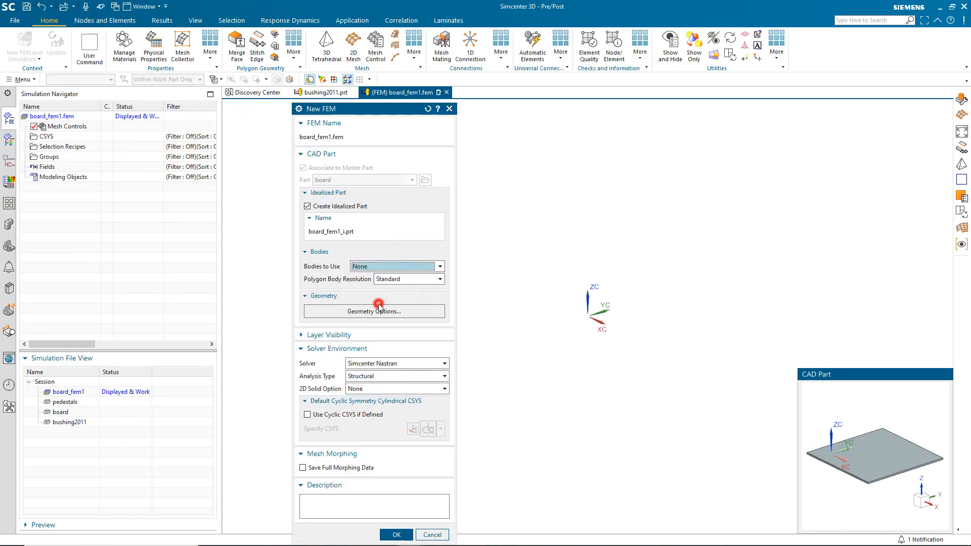
{"action": "left_click", "coordinate": [394, 535]}
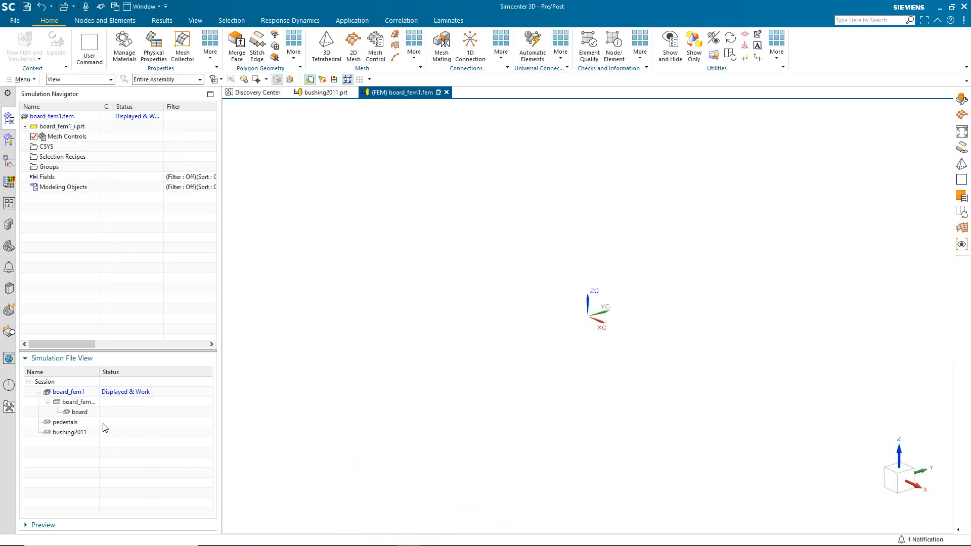
Open the idealized part board_fem1_i, dismiss the idealized part warning and fit the board in the view.
{"action": "double_click", "coordinate": [81, 402]}
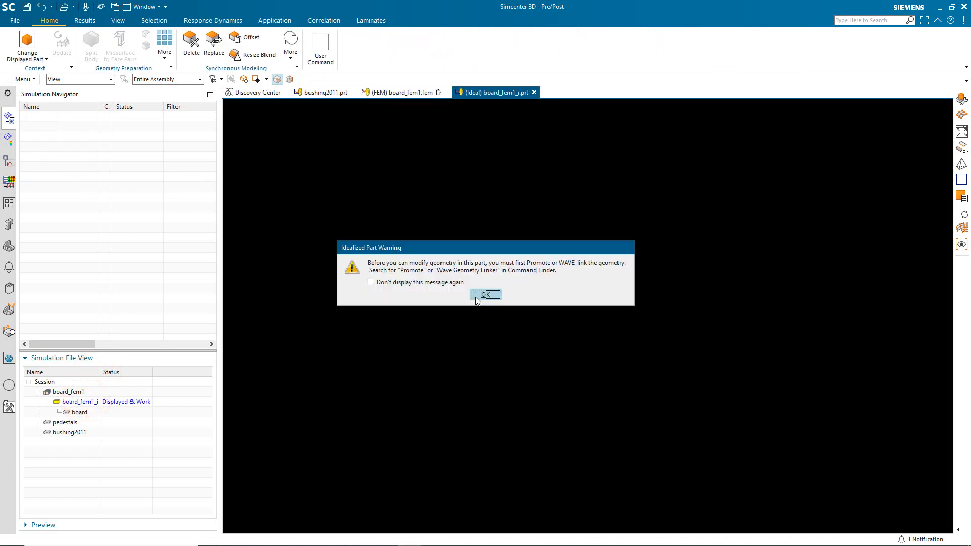
{"action": "left_click", "coordinate": [476, 298]}
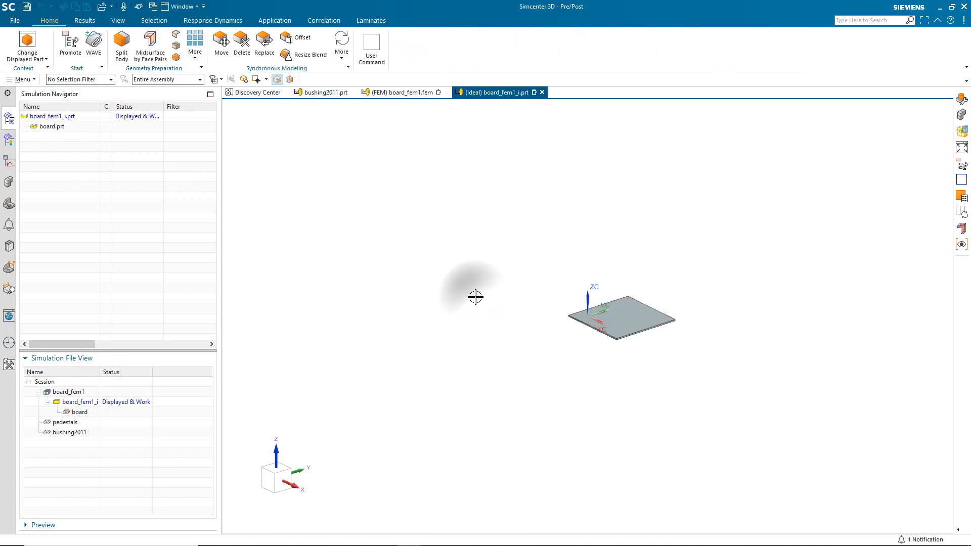
{"action": "key", "text": "ctrl+f"}
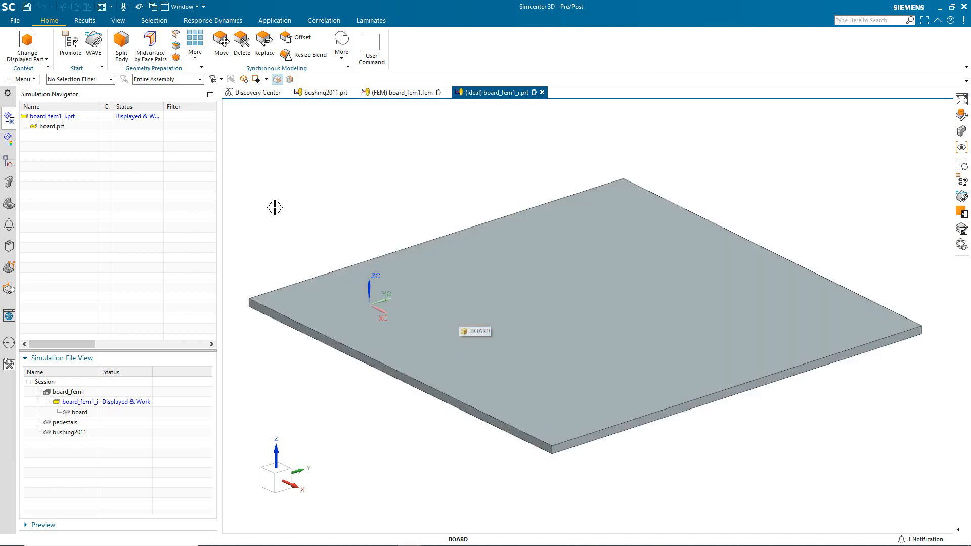
Set the idealized part's work layer to 11 in the layer settings.
{"action": "left_click", "coordinate": [23, 79]}
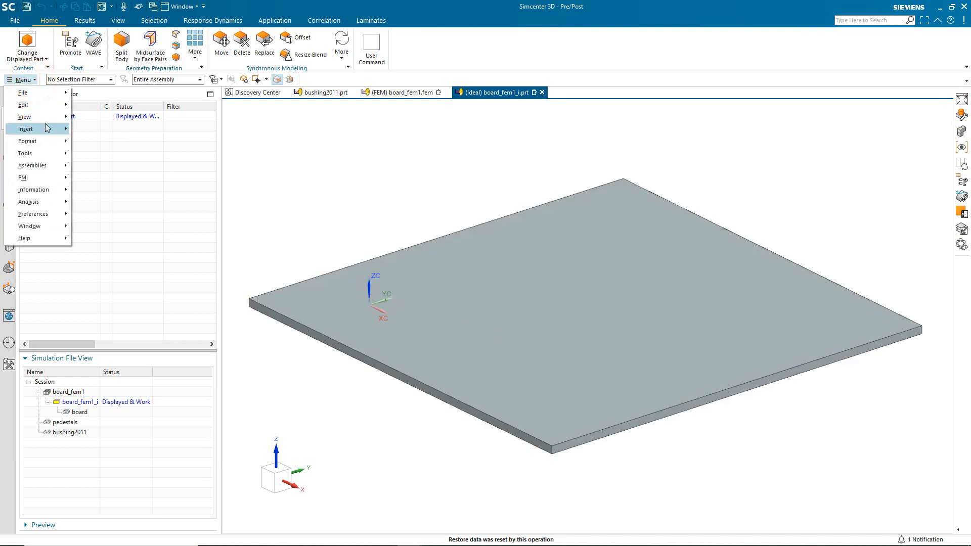
{"action": "left_click", "coordinate": [50, 141]}
{"action": "left_click", "coordinate": [99, 147]}
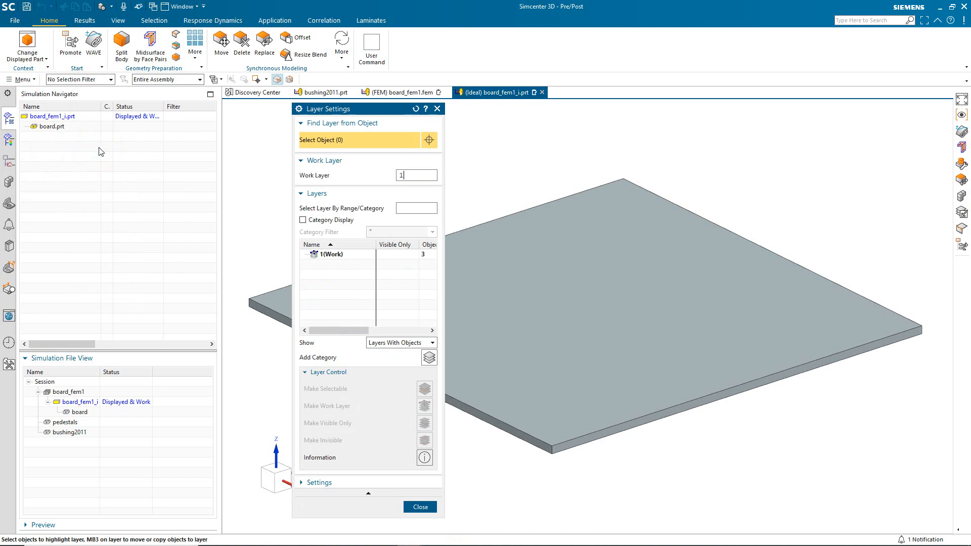
{"action": "left_click", "coordinate": [418, 507]}
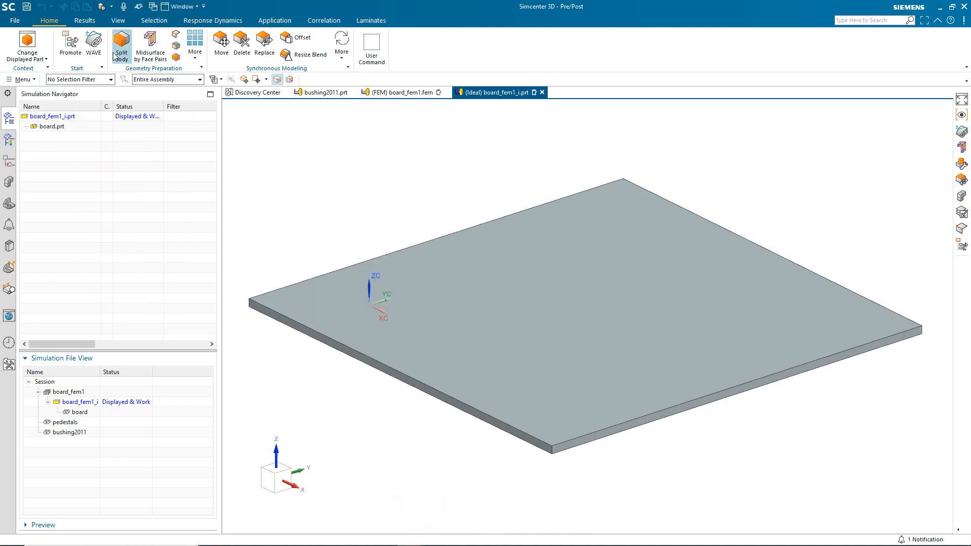
WAVE-link the board's solid body into the idealized part as an associative body.
{"action": "left_click", "coordinate": [95, 50]}
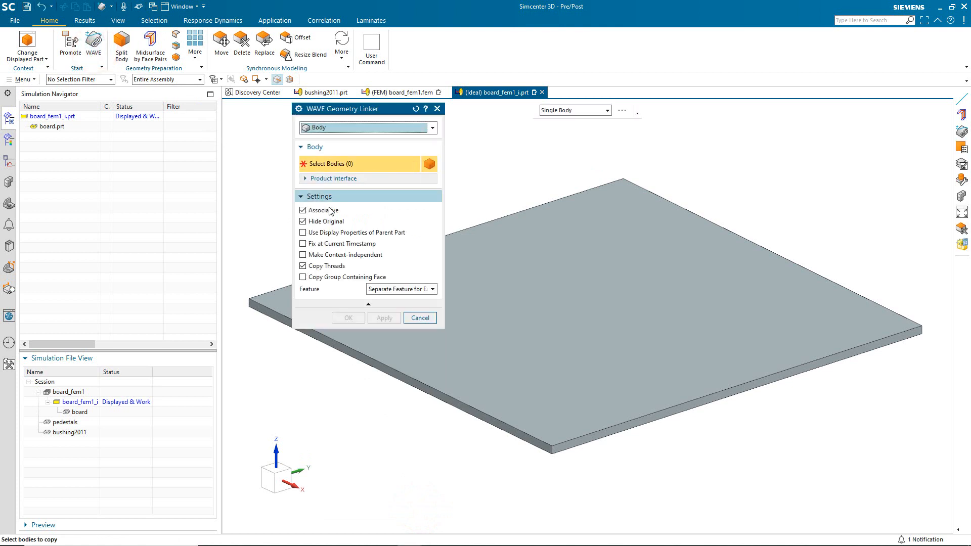
{"action": "left_click", "coordinate": [556, 293]}
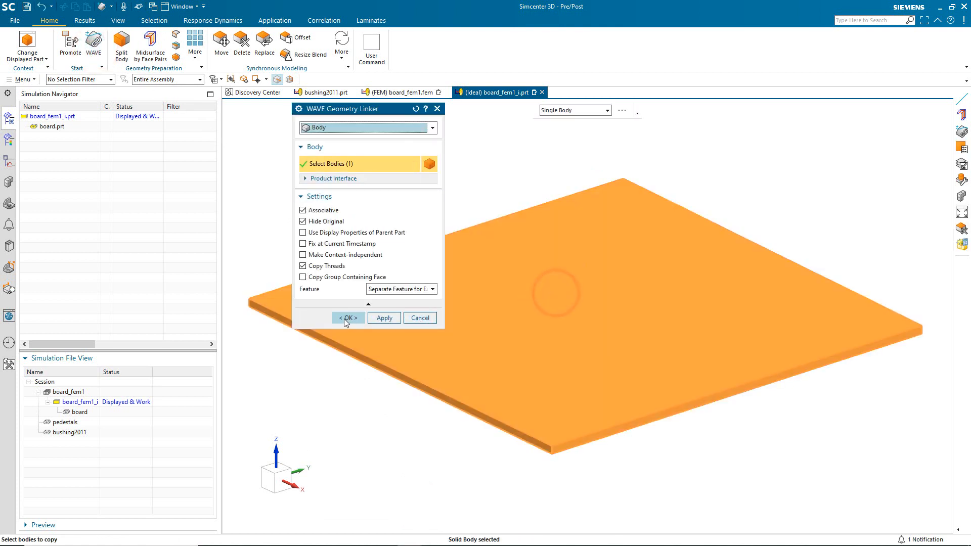
{"action": "left_click", "coordinate": [347, 318]}
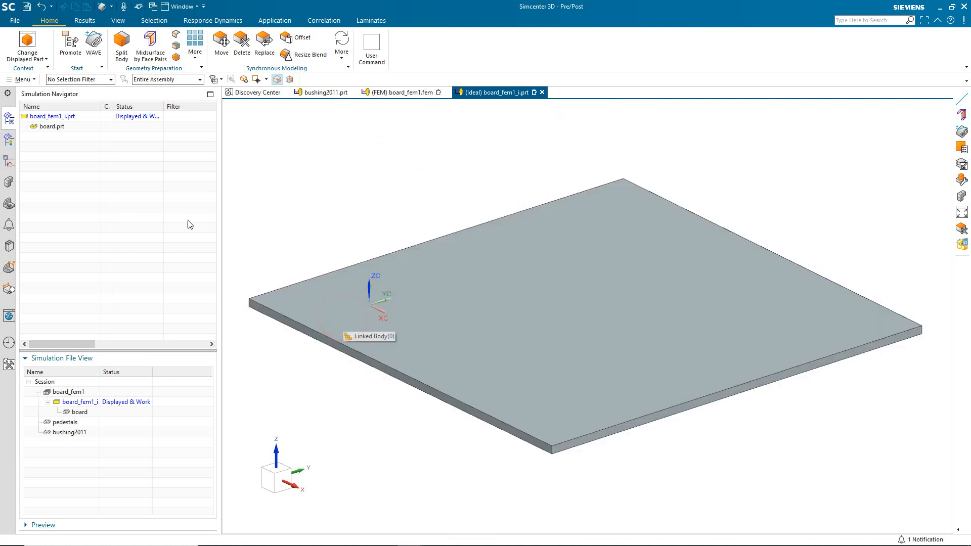
Turn off layer 1 in the idealized part's layer settings, leaving only work layer 11 displayed.
{"action": "left_click", "coordinate": [23, 79]}
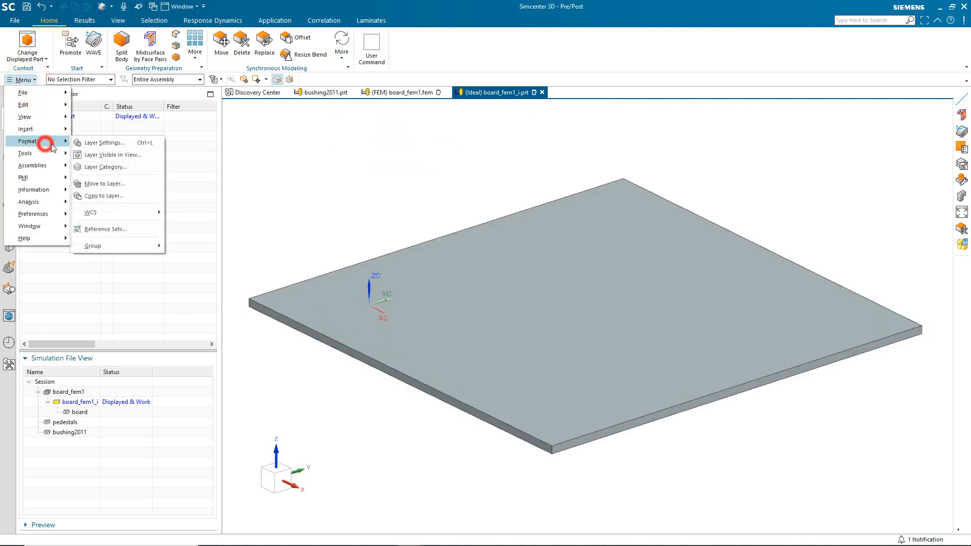
{"action": "left_click", "coordinate": [76, 144]}
{"action": "left_click", "coordinate": [314, 254]}
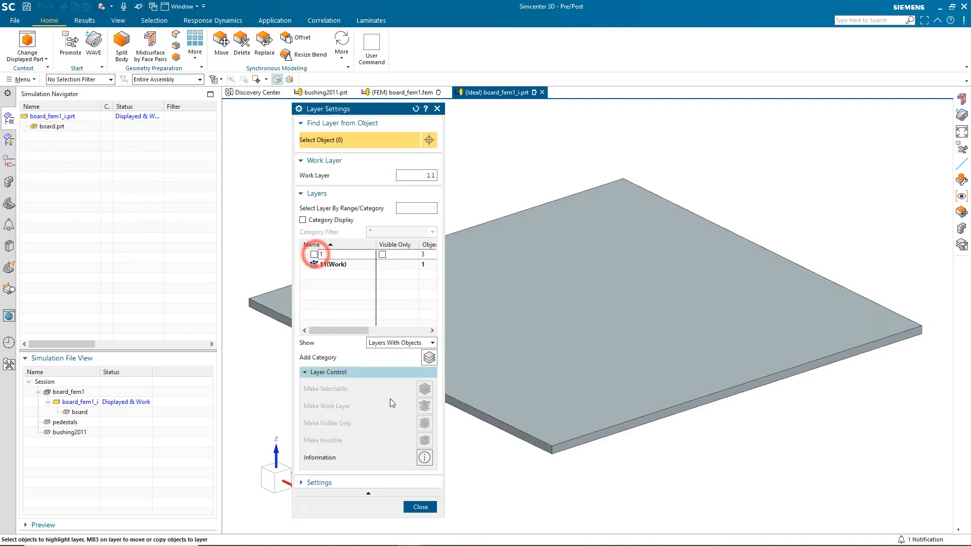
{"action": "left_click", "coordinate": [420, 507]}
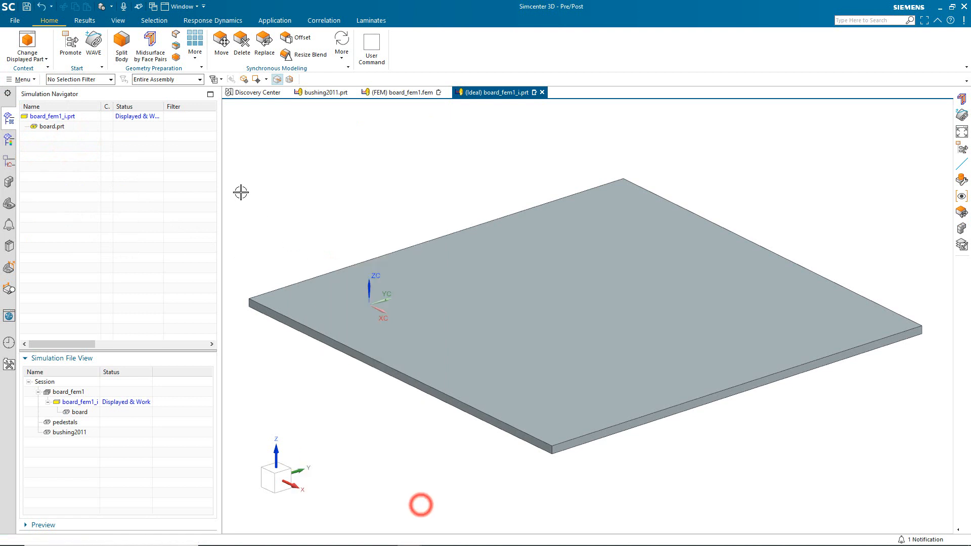
Start a midsurface by face pairs on the linked board body and create its face pairs automatically with the Progressive strategy.
{"action": "left_click", "coordinate": [153, 51]}
{"action": "left_click", "coordinate": [502, 278]}
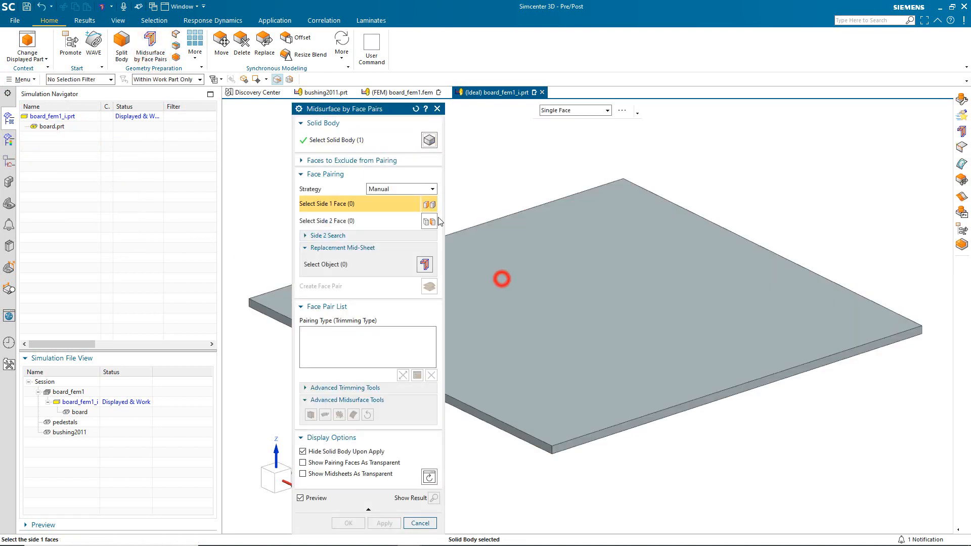
{"action": "left_click", "coordinate": [399, 189]}
{"action": "left_click", "coordinate": [426, 200]}
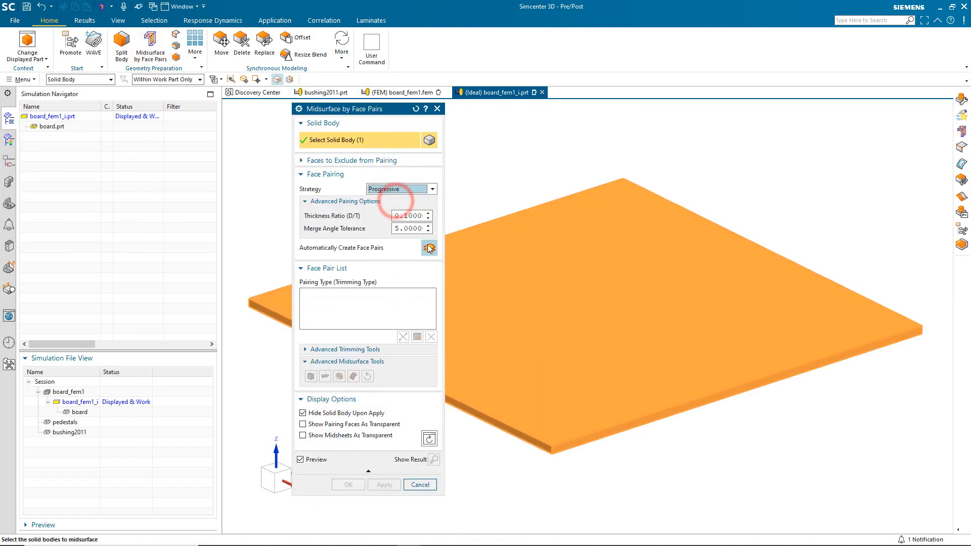
{"action": "left_click", "coordinate": [429, 247]}
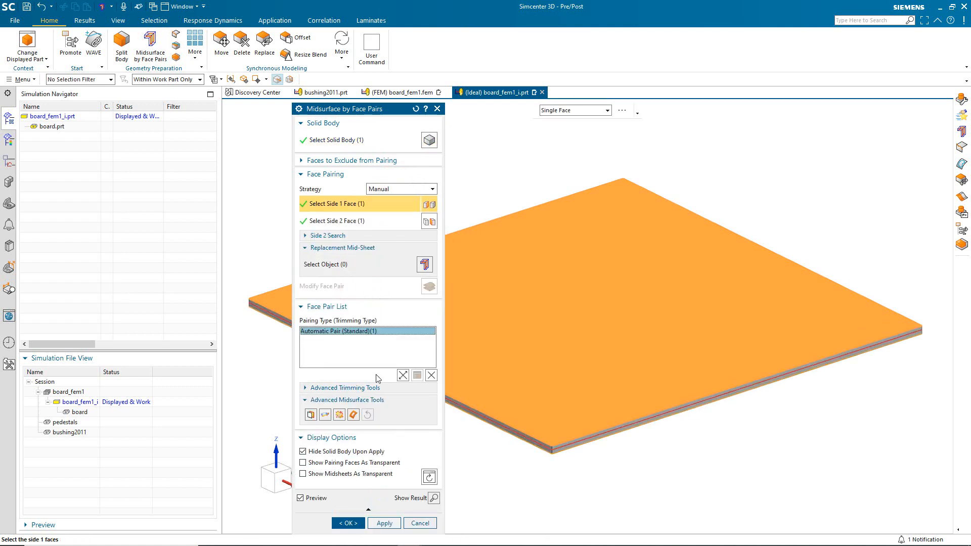
Reverse the face pair, place the midsurface sheet on the board's bottom face and create it.
{"action": "left_click_drag", "start_coordinate": [390, 109], "coordinate": [189, 117]}
{"action": "left_click", "coordinate": [202, 382]}
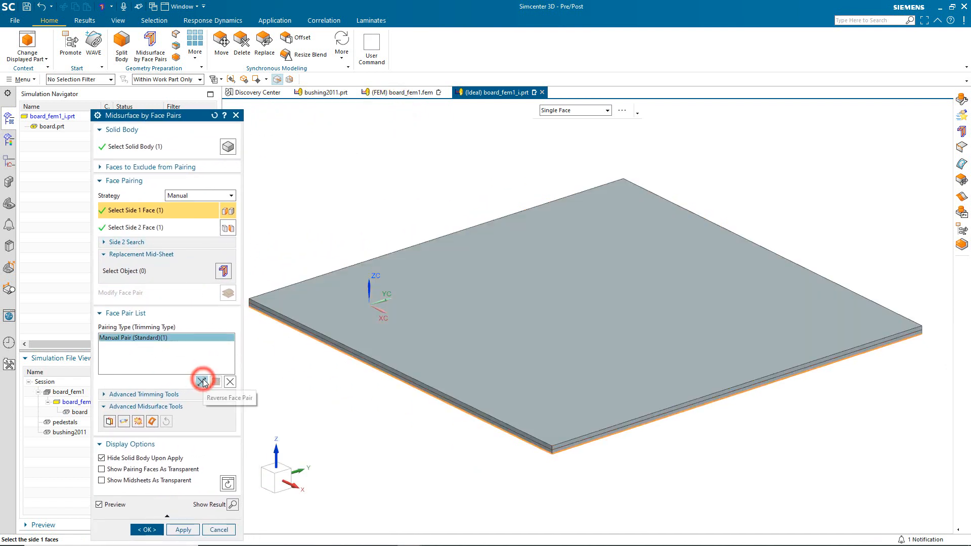
{"action": "left_click", "coordinate": [109, 422]}
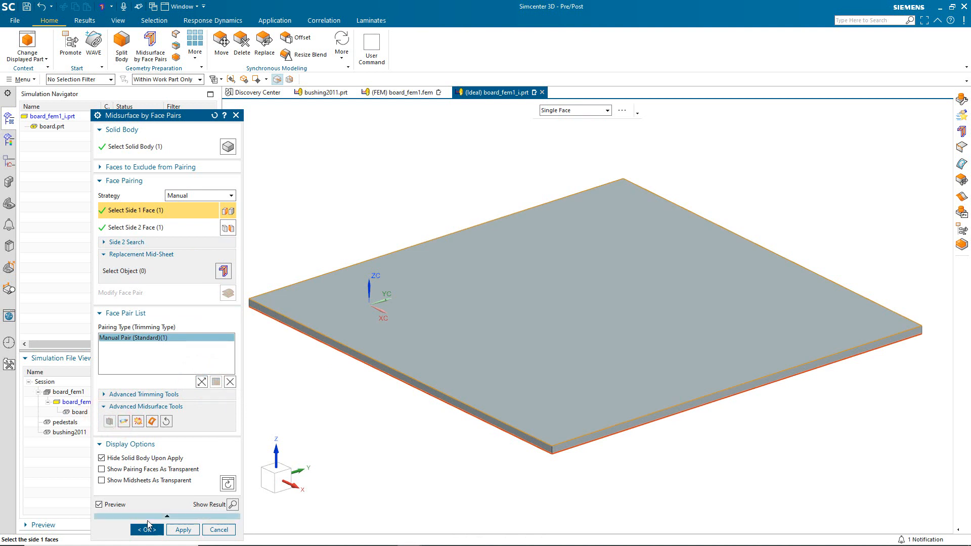
{"action": "left_click", "coordinate": [148, 528]}
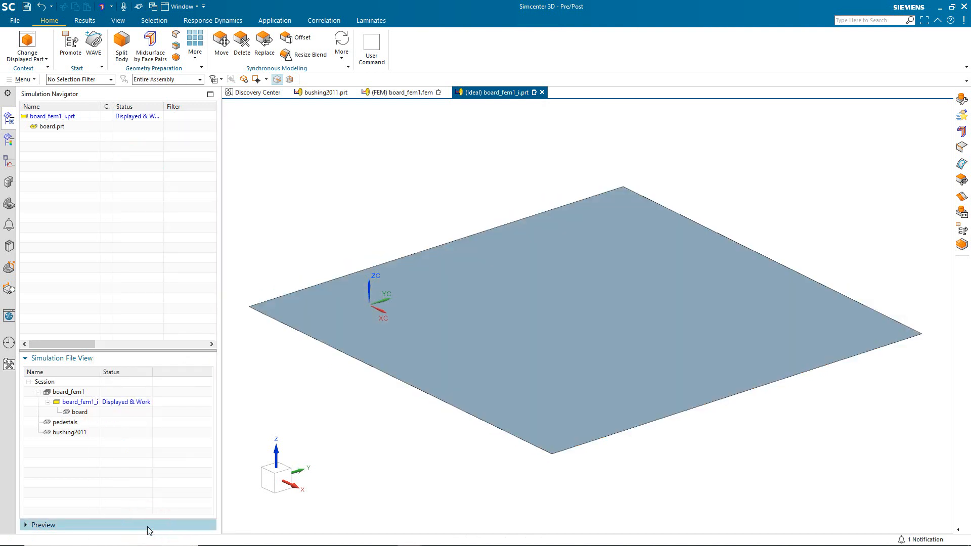
Return to board_fem1 and edit the FEM's bodies to use, selecting the board's midsurface sheet body with the Sheet Body filter.
{"action": "double_click", "coordinate": [77, 392]}
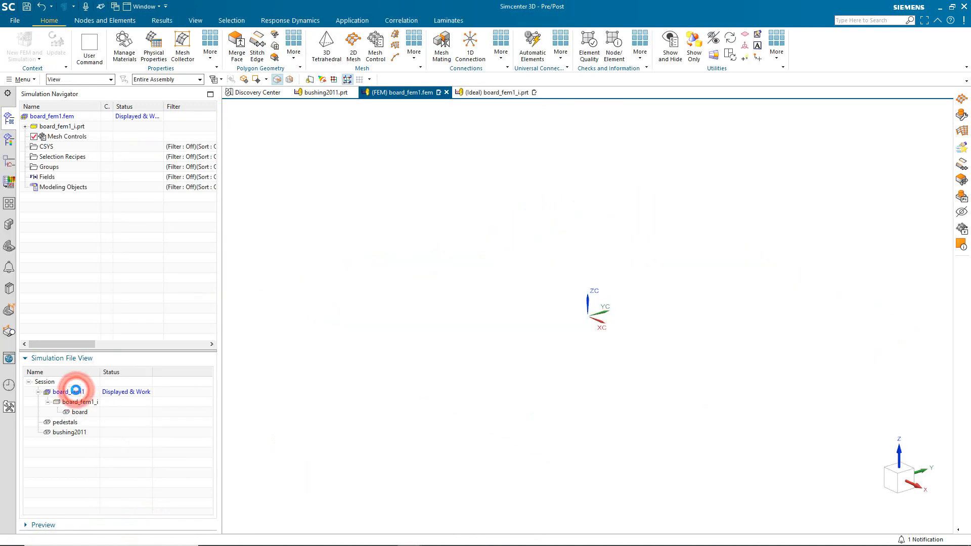
{"action": "right_click", "coordinate": [65, 117]}
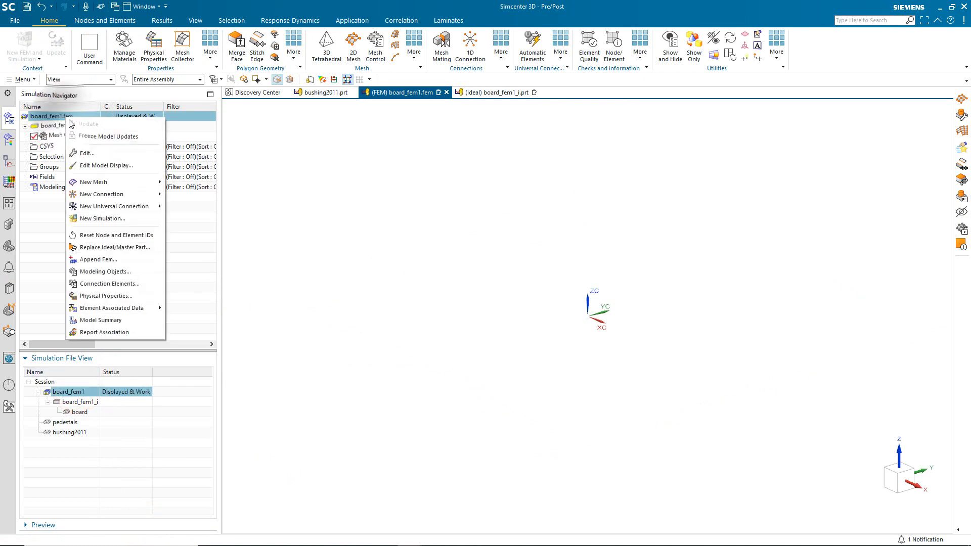
{"action": "left_click", "coordinate": [95, 154]}
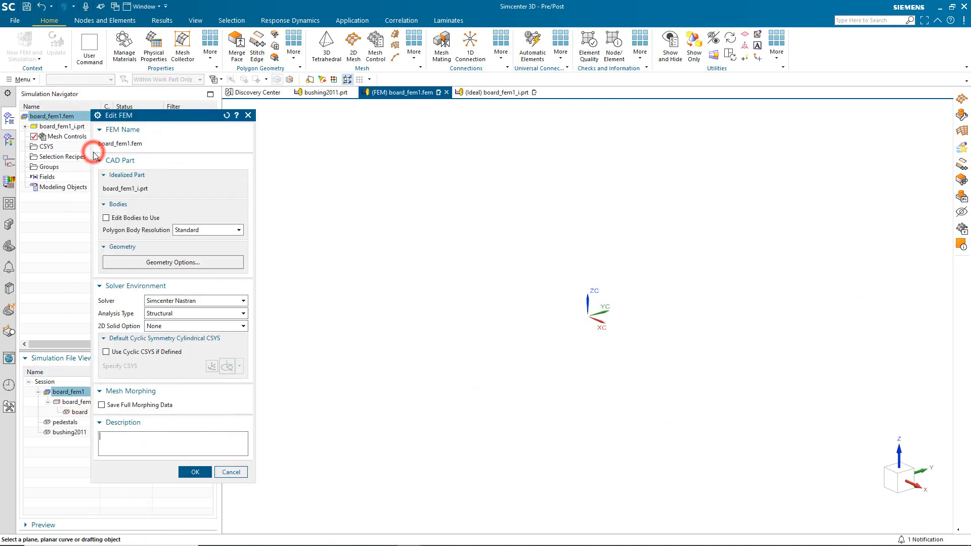
{"action": "left_click", "coordinate": [135, 218]}
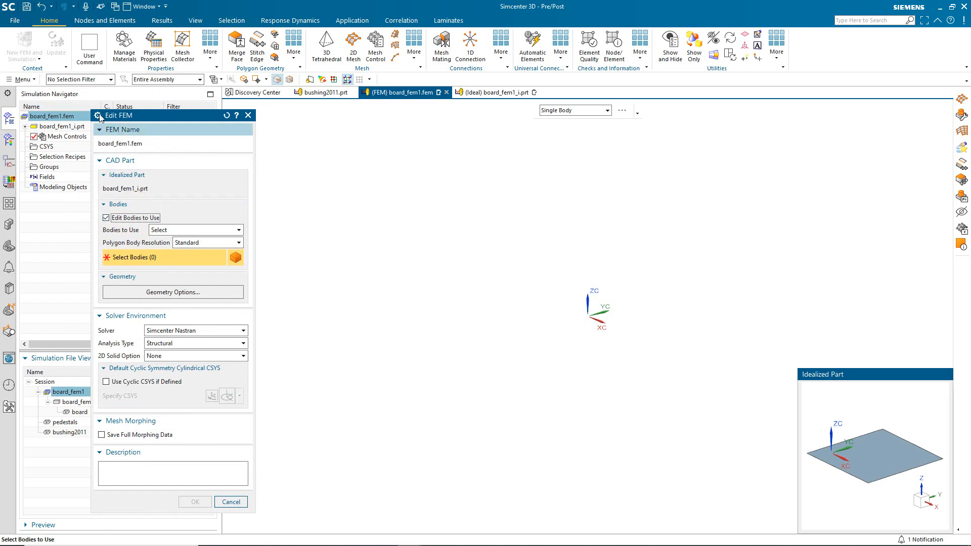
{"action": "left_click", "coordinate": [92, 80]}
{"action": "left_click", "coordinate": [89, 104]}
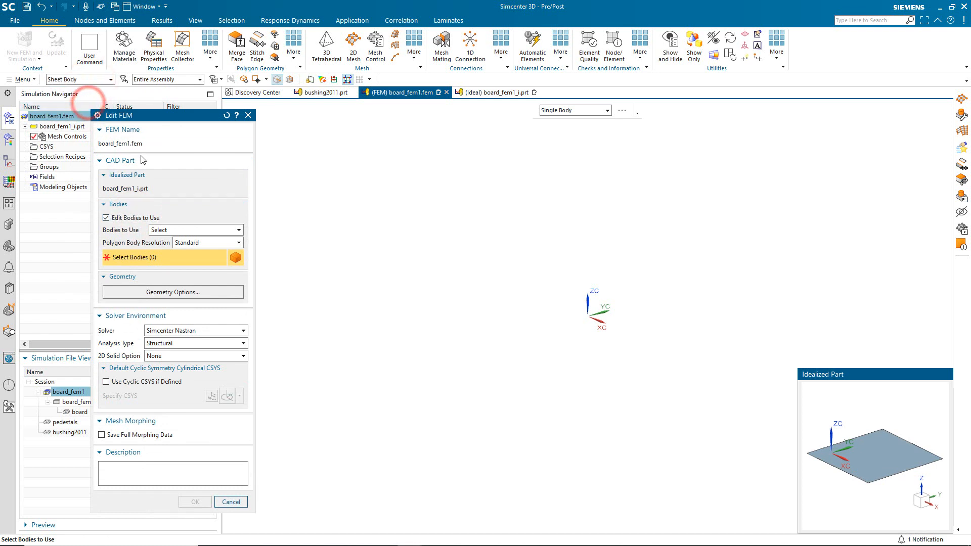
{"action": "left_click", "coordinate": [907, 447]}
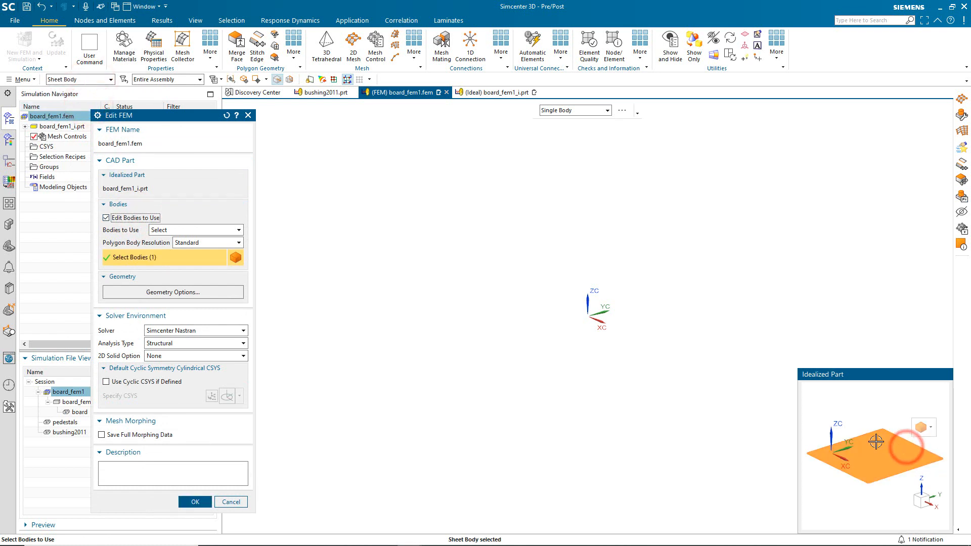
{"action": "left_click", "coordinate": [196, 503]}
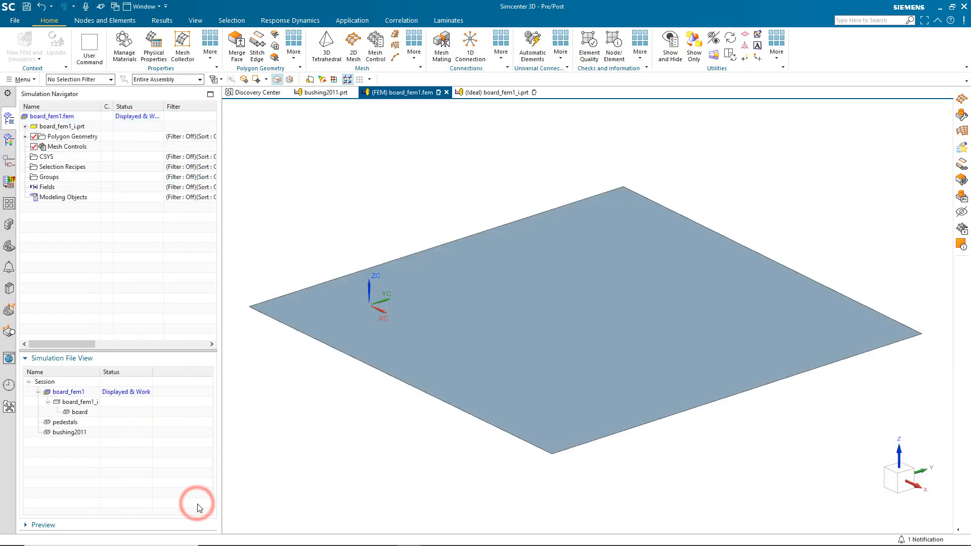
{"action": "left_click", "coordinate": [26, 137]}
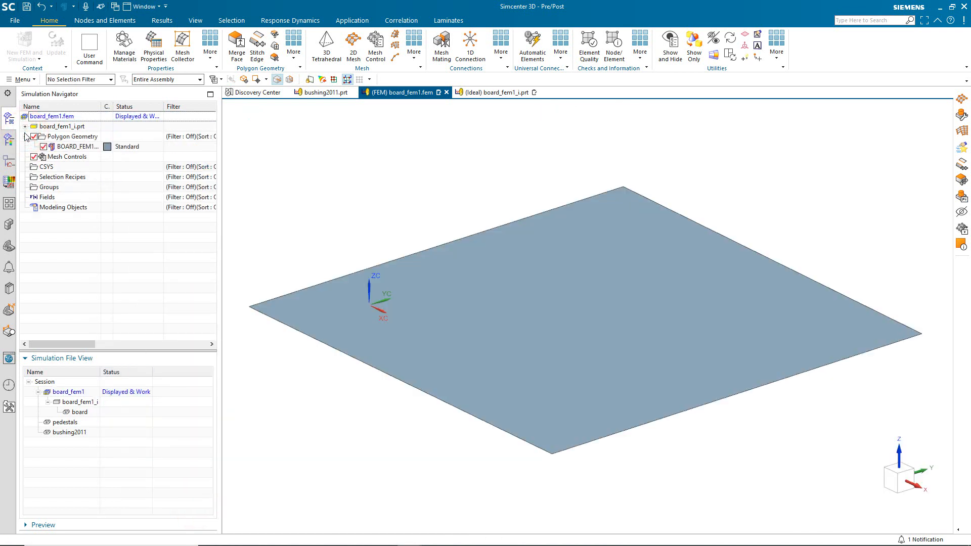
{"action": "left_click", "coordinate": [26, 137]}
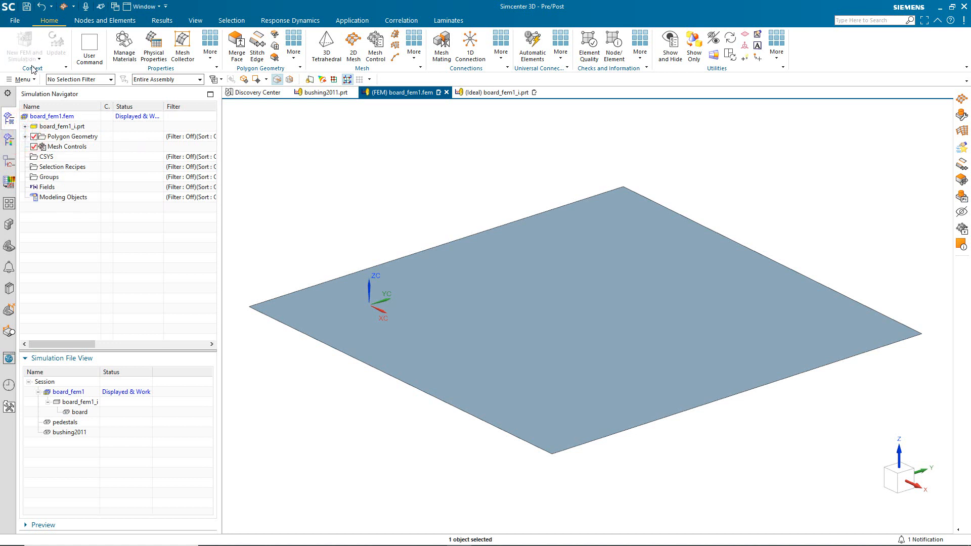
Make layer 11 the work layer of the FEM and turn off layer 1.
{"action": "left_click", "coordinate": [22, 80]}
{"action": "left_click", "coordinate": [52, 135]}
{"action": "left_click", "coordinate": [98, 142]}
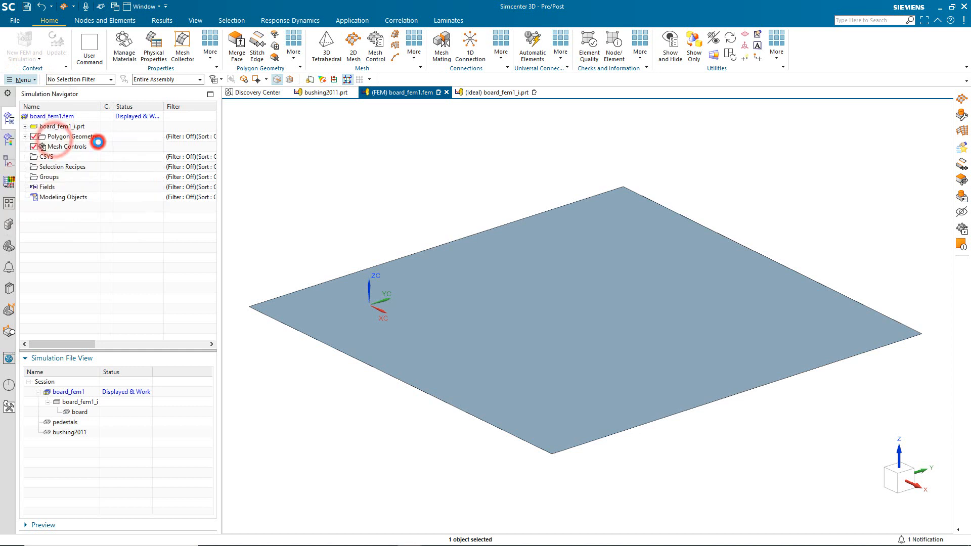
{"action": "right_click", "coordinate": [131, 250]}
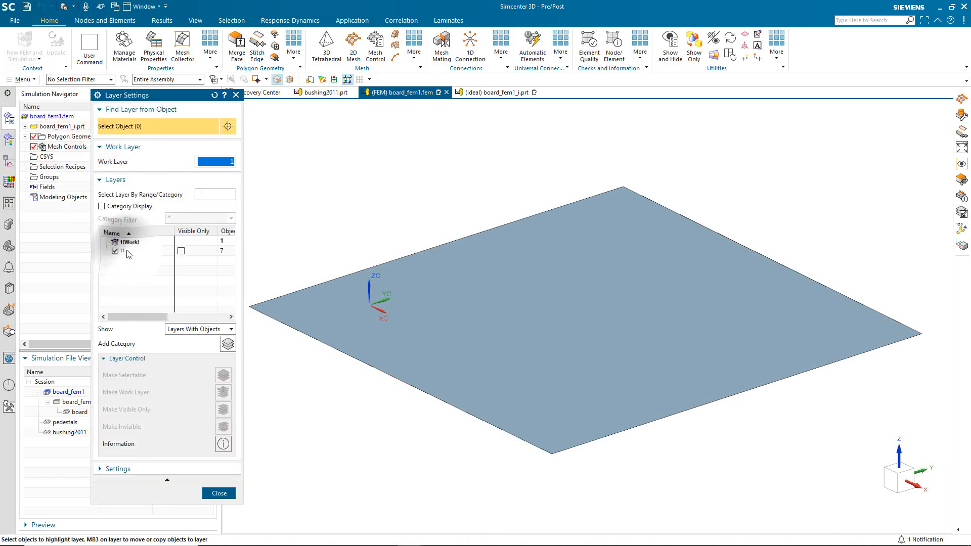
{"action": "left_click", "coordinate": [139, 254]}
{"action": "left_click", "coordinate": [113, 241]}
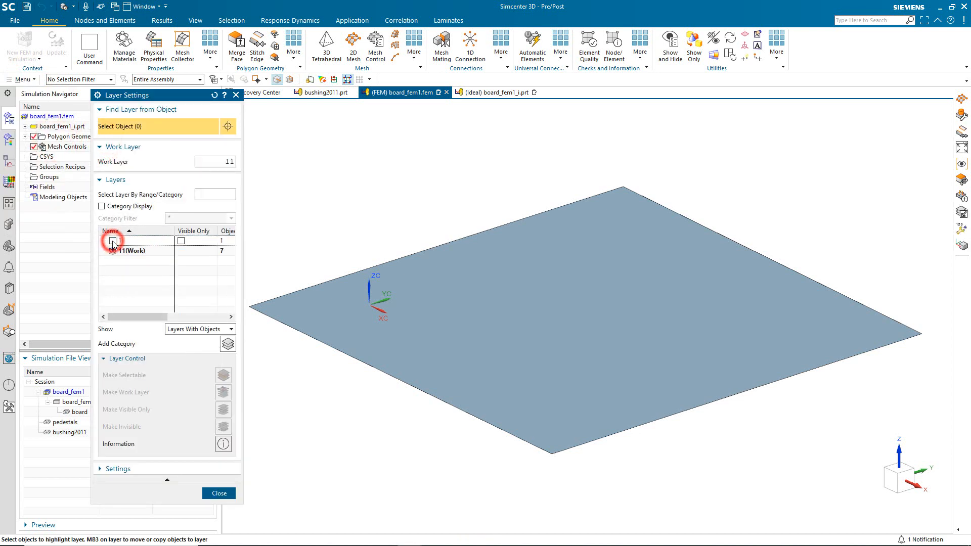
{"action": "left_click", "coordinate": [219, 493]}
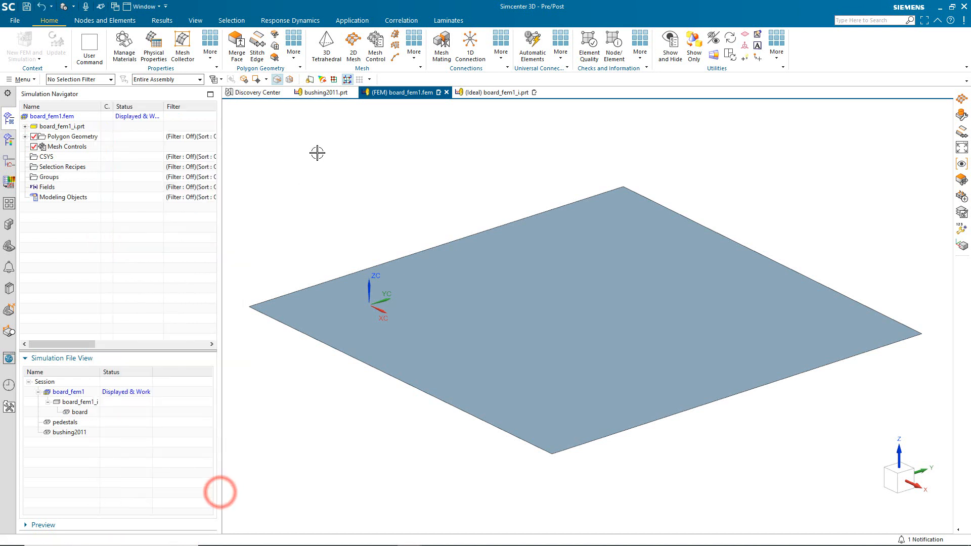
Create a 2D mesh on the board's midsurface sheet with CQUAD4 elements, the Subdivision method and a 0.2 in element size.
{"action": "left_click", "coordinate": [356, 51]}
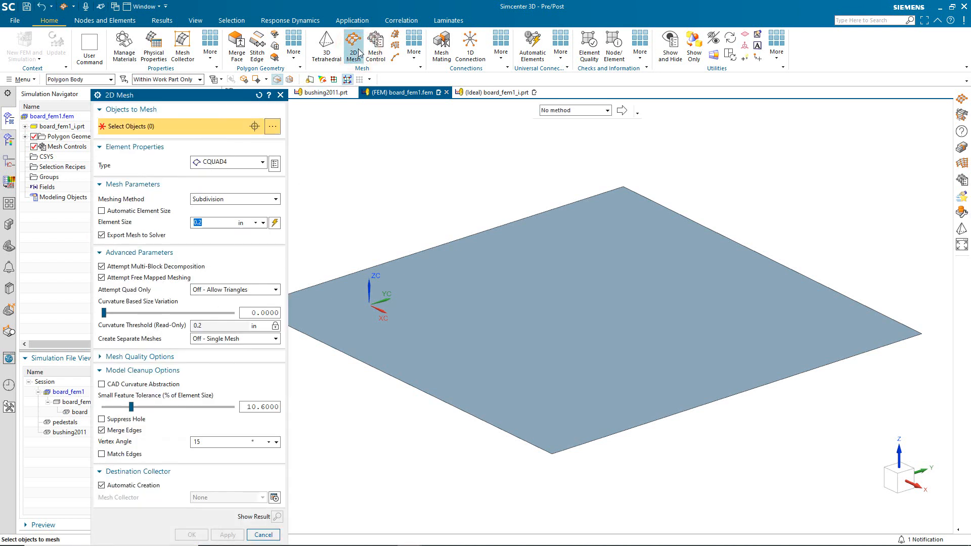
{"action": "left_click", "coordinate": [540, 290]}
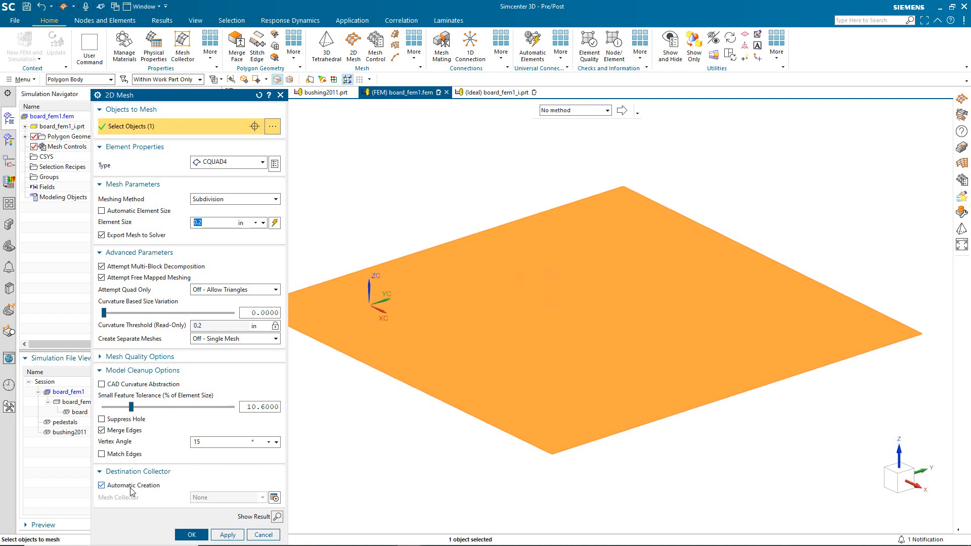
{"action": "left_click", "coordinate": [187, 535]}
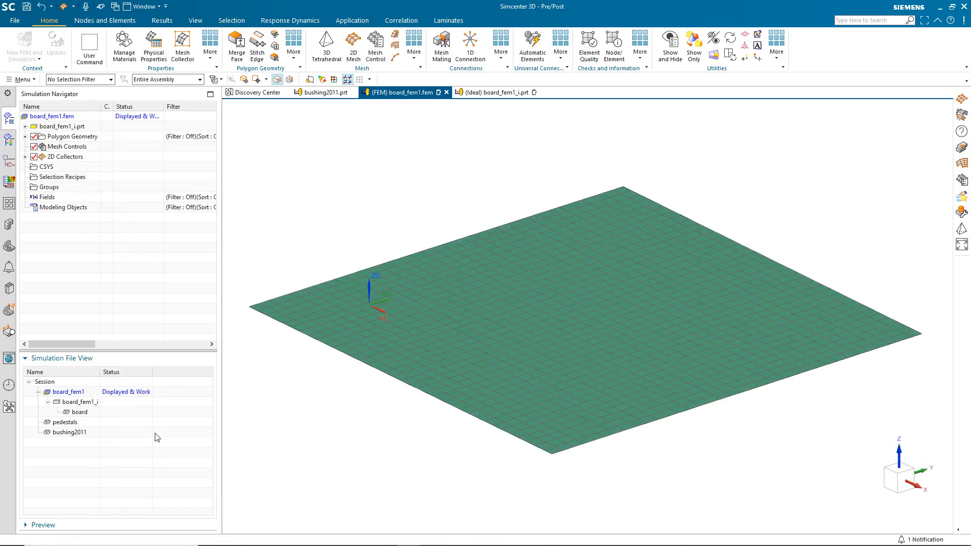
Examine the board mesh collector's PSHELL property and its Material 1 choices, leaving the settings as they are.
{"action": "left_click", "coordinate": [25, 157]}
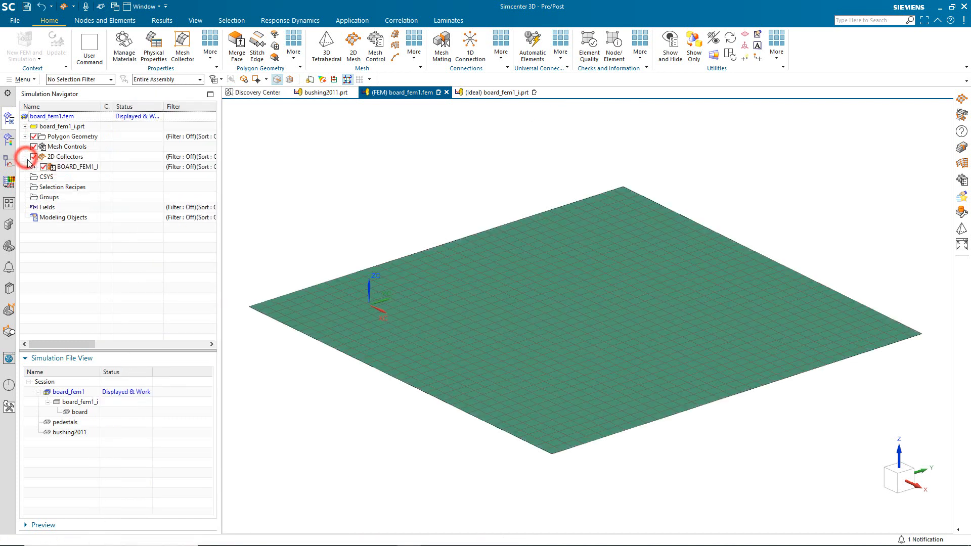
{"action": "right_click", "coordinate": [86, 167]}
{"action": "left_click", "coordinate": [117, 192]}
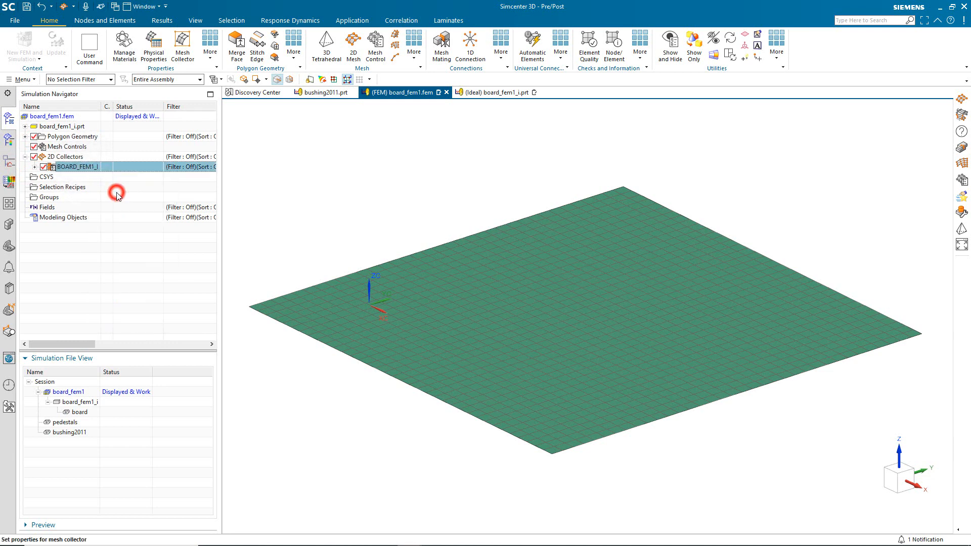
{"action": "left_click", "coordinate": [245, 152]}
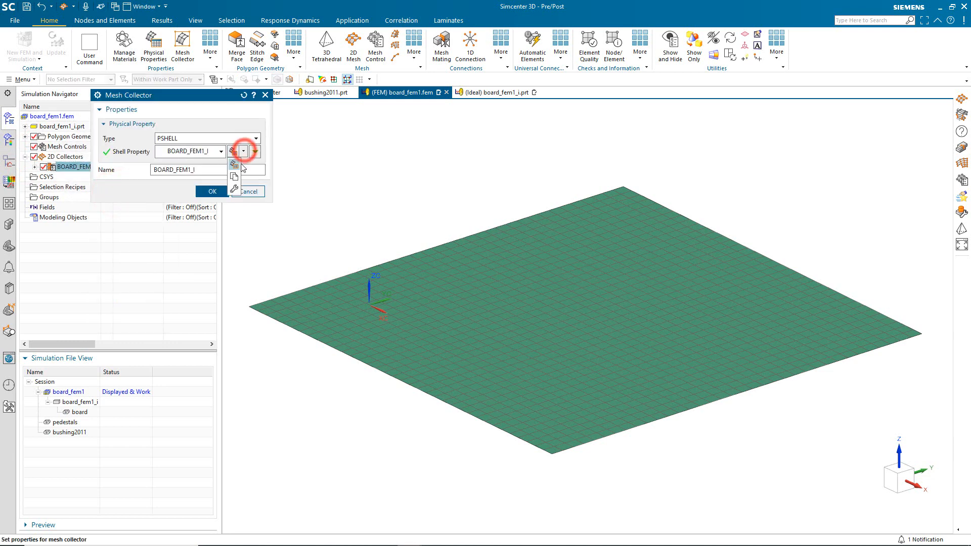
{"action": "left_click", "coordinate": [236, 181]}
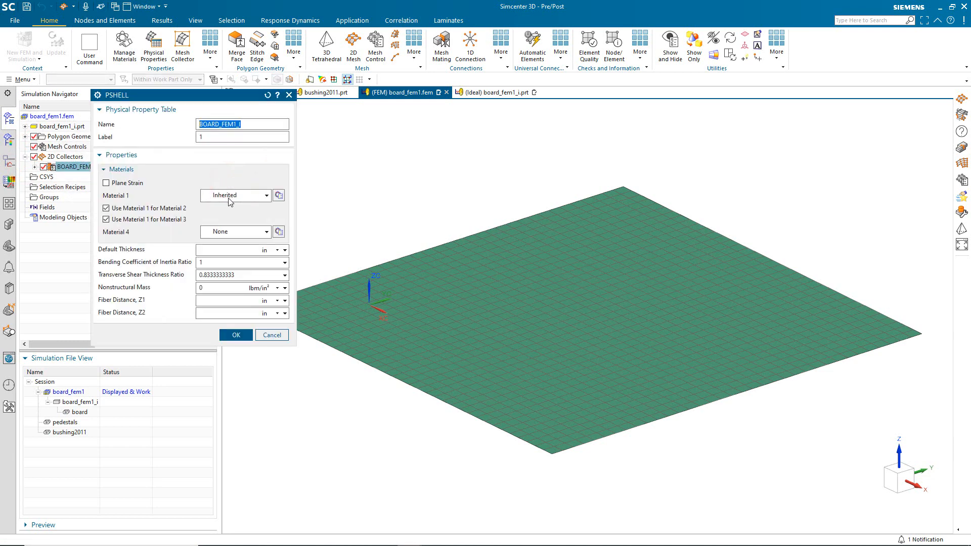
{"action": "left_click", "coordinate": [252, 197]}
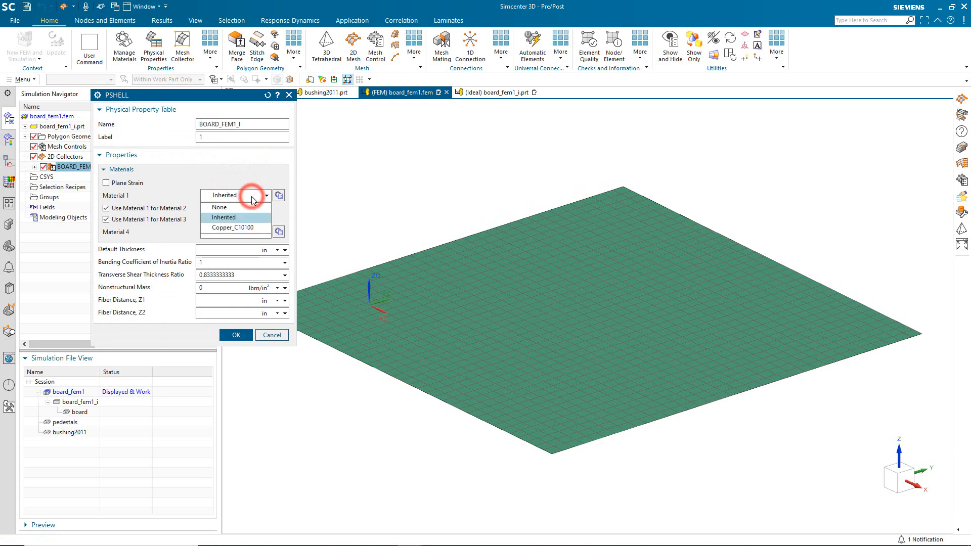
{"action": "left_click", "coordinate": [252, 196]}
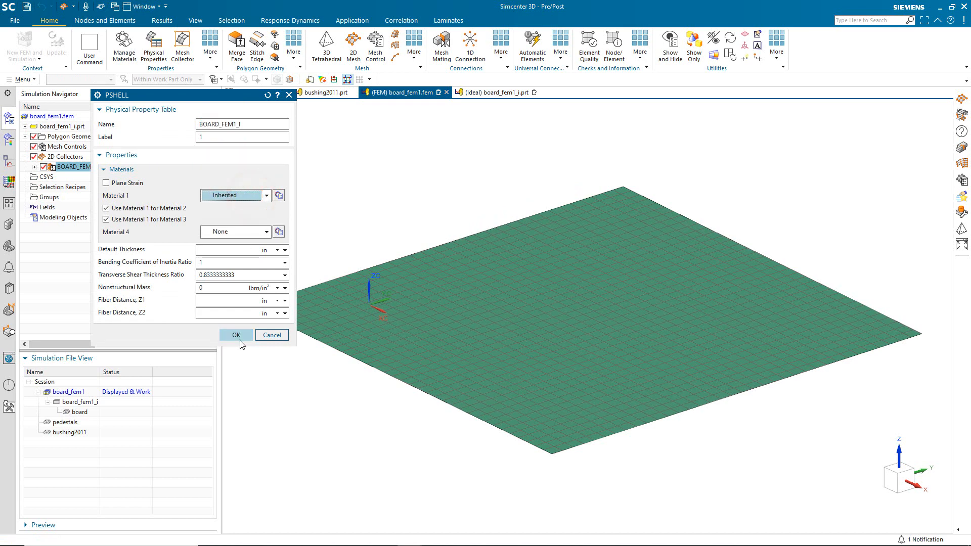
{"action": "left_click", "coordinate": [272, 336]}
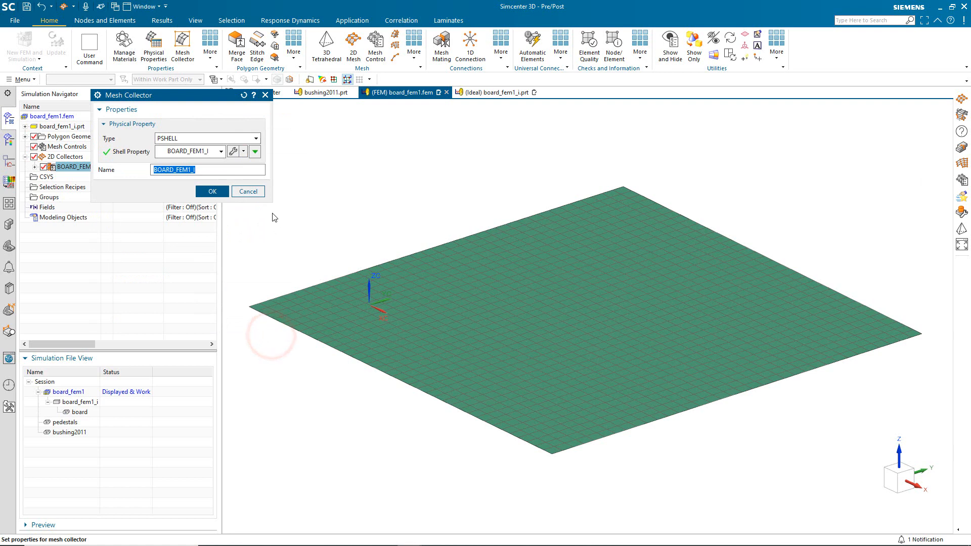
{"action": "left_click", "coordinate": [258, 192]}
Check the thickness source in the board mesh's associated data.
{"action": "left_click", "coordinate": [35, 167]}
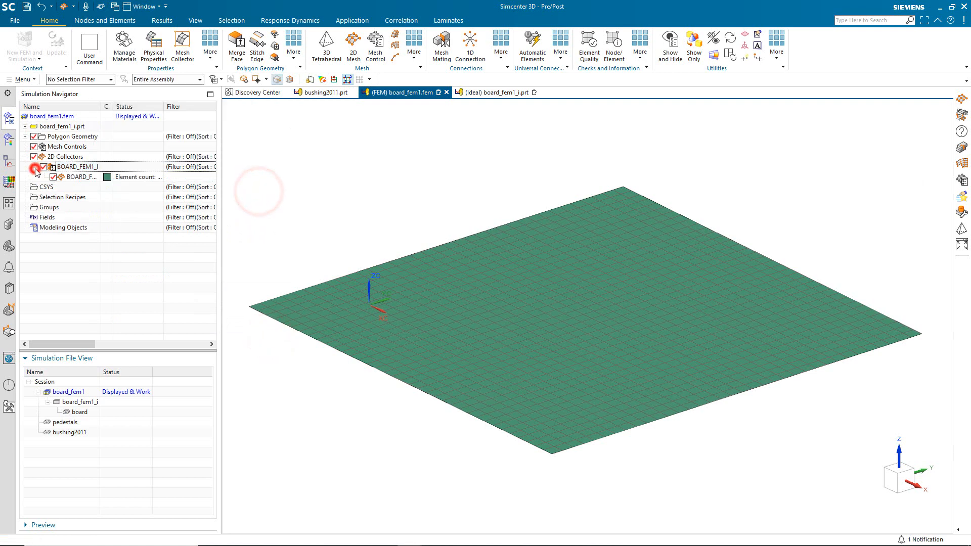
{"action": "right_click", "coordinate": [78, 179]}
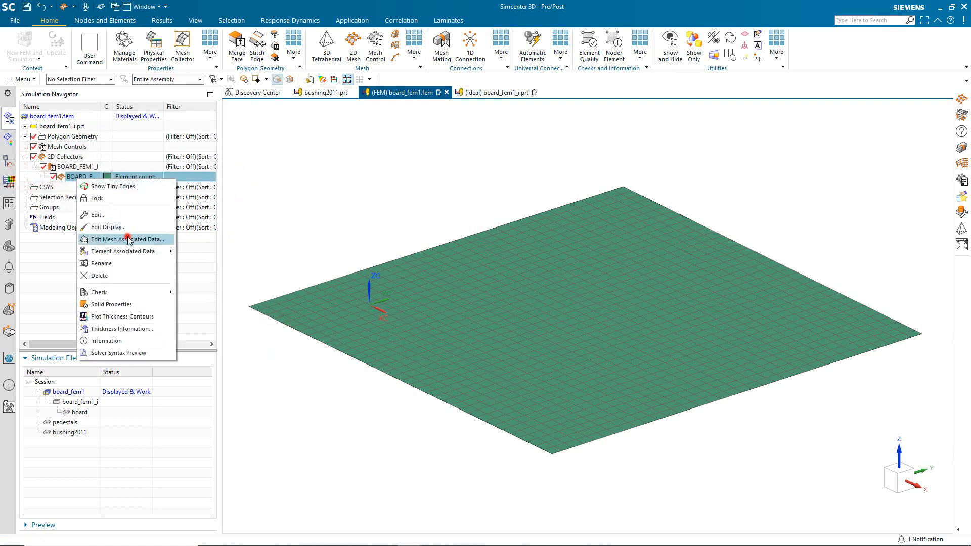
{"action": "left_click", "coordinate": [126, 239]}
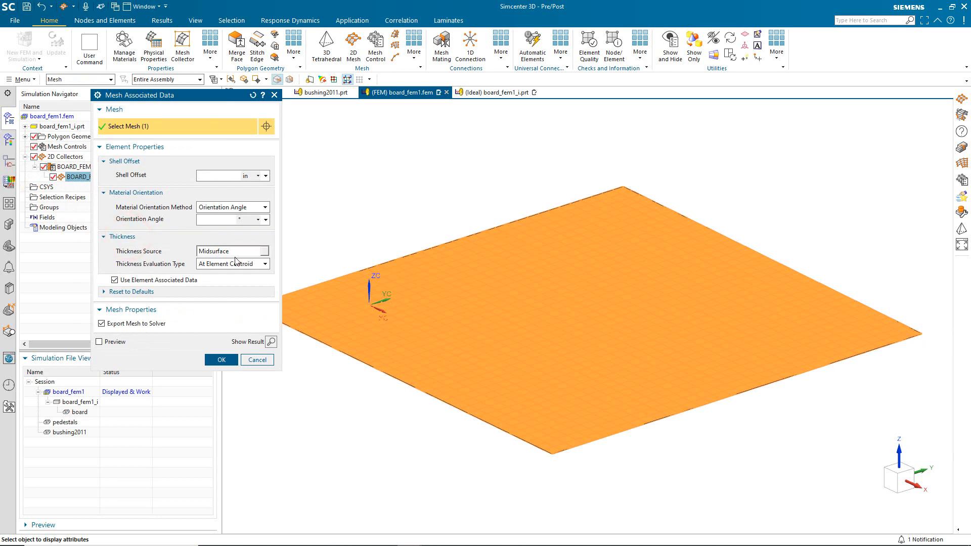
{"action": "left_click", "coordinate": [257, 360]}
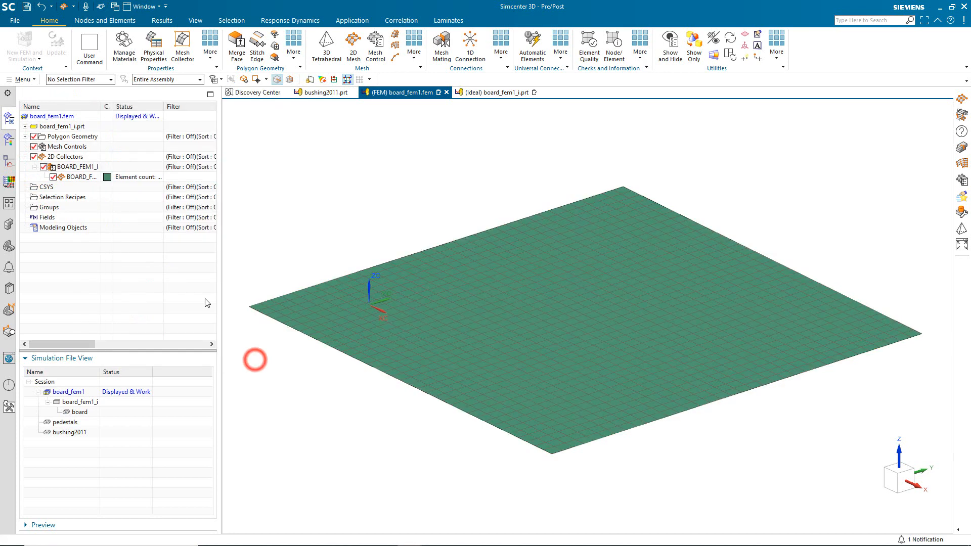
Plot the thickness contours of the board mesh and return to the model display.
{"action": "right_click", "coordinate": [80, 181]}
{"action": "left_click", "coordinate": [125, 317]}
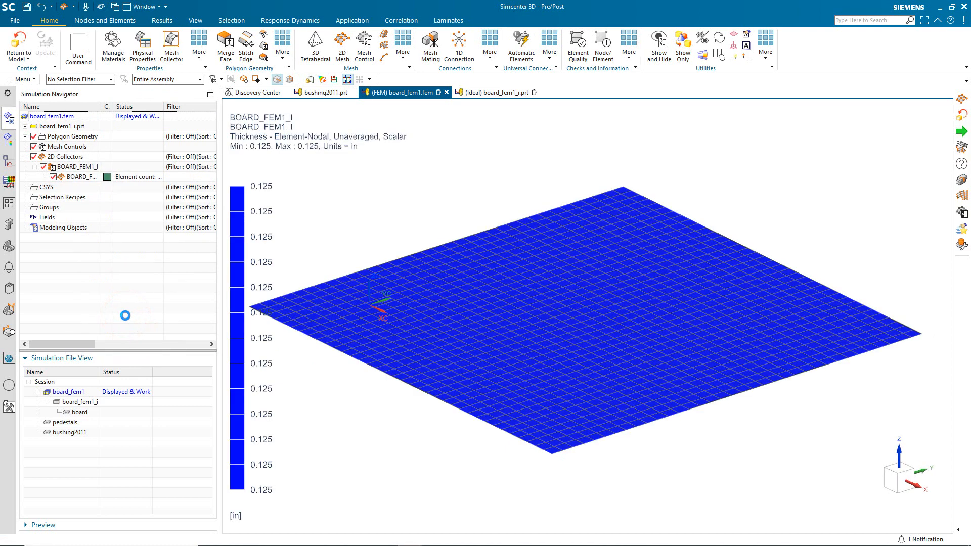
{"action": "left_click", "coordinate": [20, 40]}
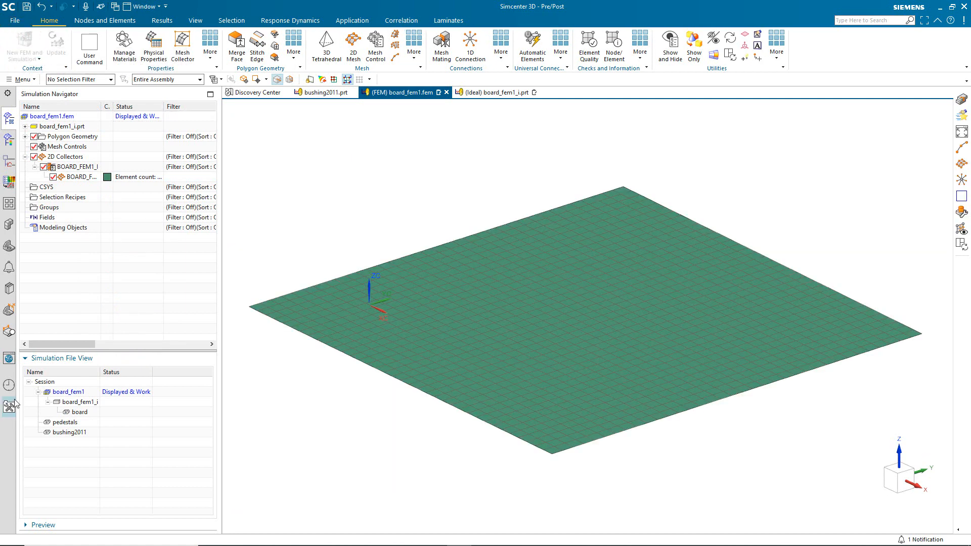
Create the Simcenter Nastran FEM pedestals_fem1.fem with an idealized part from the pedestals part, with Bodies to Use set to None.
{"action": "right_click", "coordinate": [69, 423]}
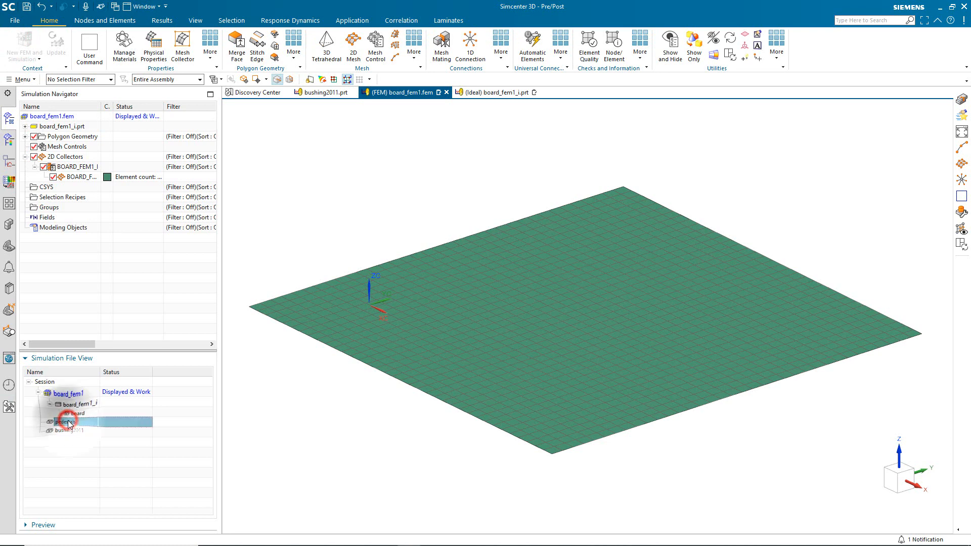
{"action": "left_click", "coordinate": [89, 445]}
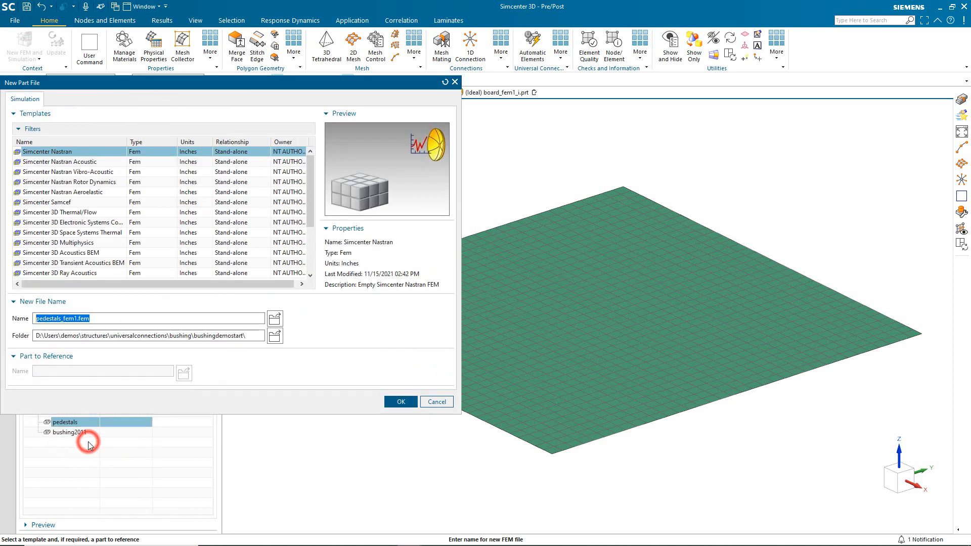
{"action": "left_click", "coordinate": [388, 401]}
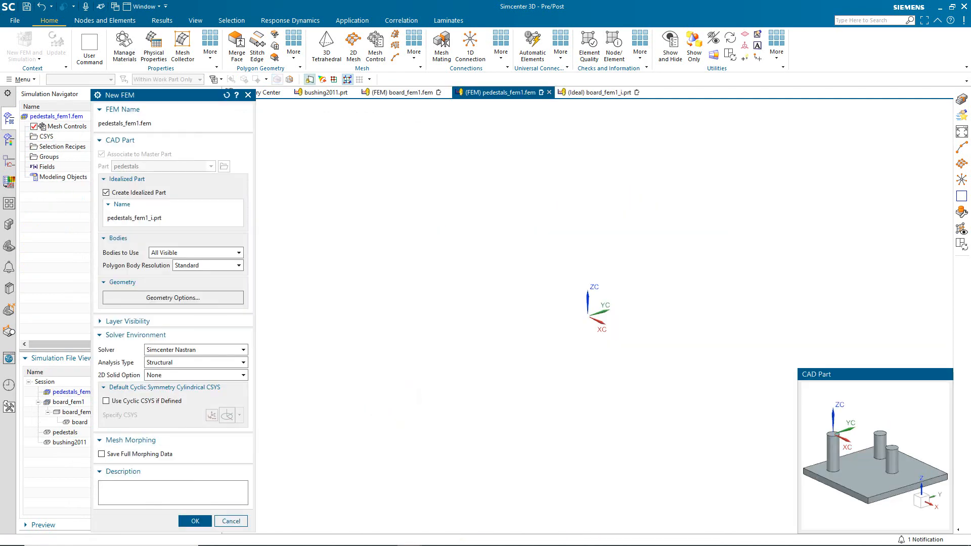
{"action": "left_click", "coordinate": [178, 253]}
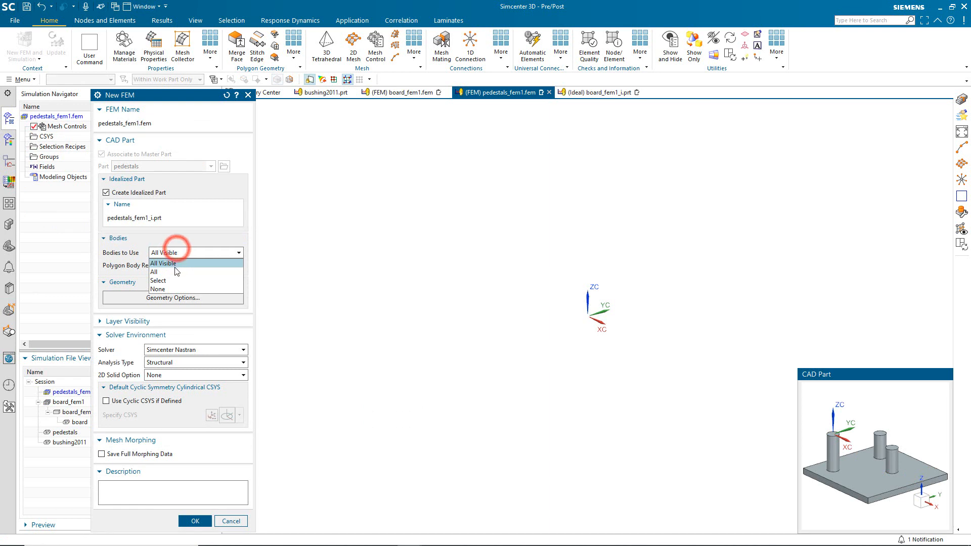
{"action": "left_click", "coordinate": [170, 288]}
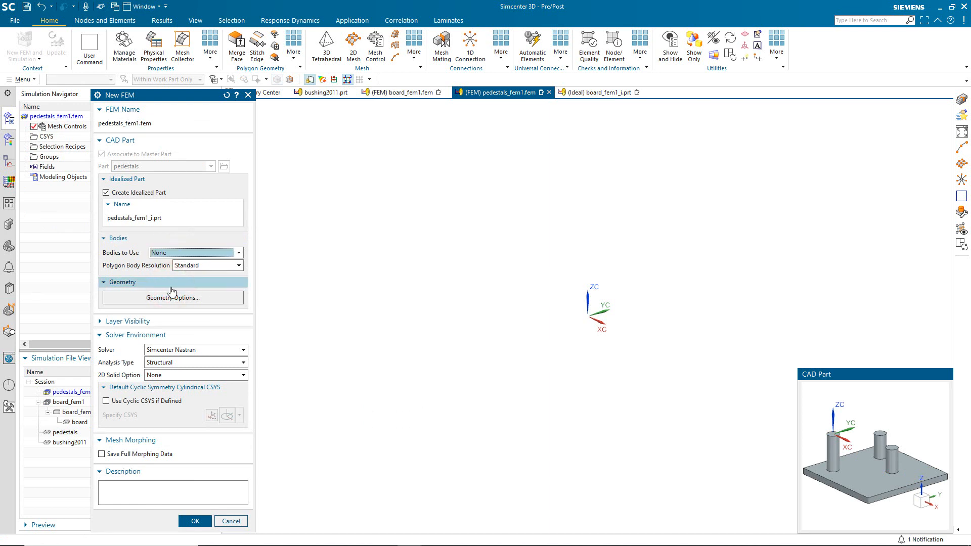
{"action": "left_click", "coordinate": [188, 522]}
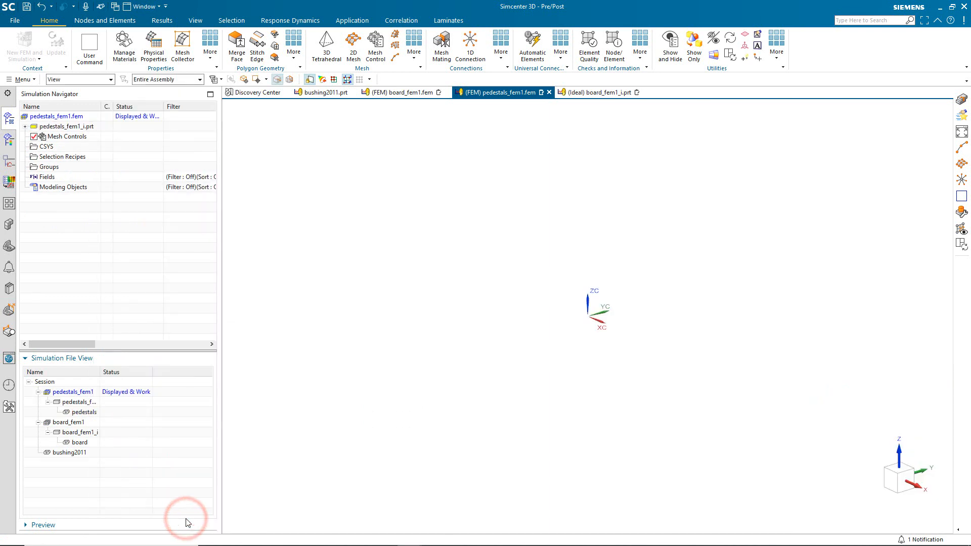
Open the idealized part pedestals_fem1_i, dismiss the warning and make layer 12 the work layer.
{"action": "double_click", "coordinate": [75, 403]}
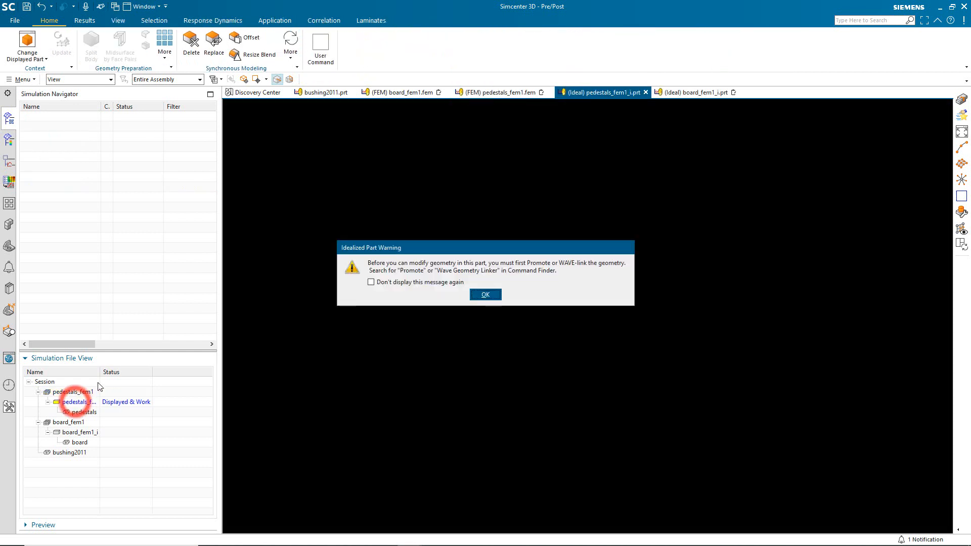
{"action": "left_click", "coordinate": [483, 295]}
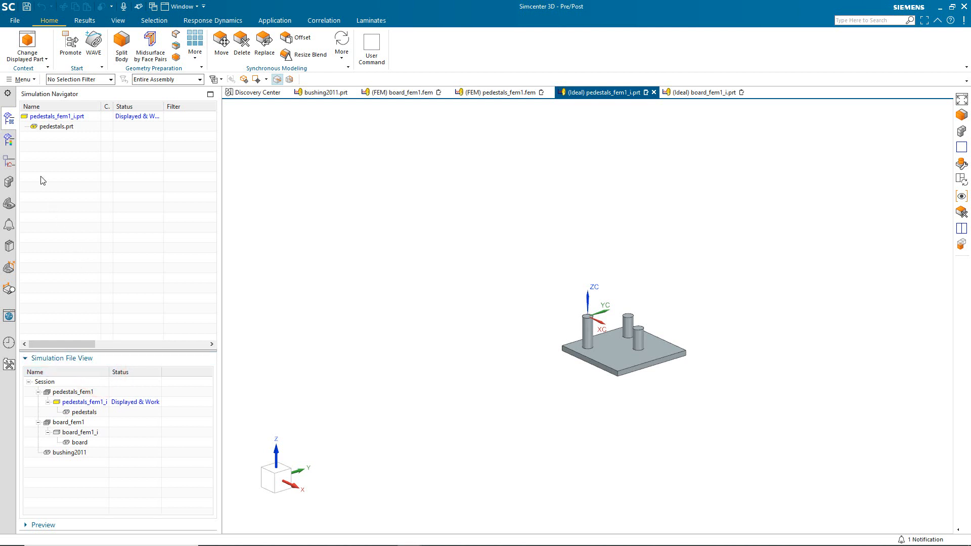
{"action": "left_click", "coordinate": [22, 80]}
{"action": "left_click", "coordinate": [46, 141]}
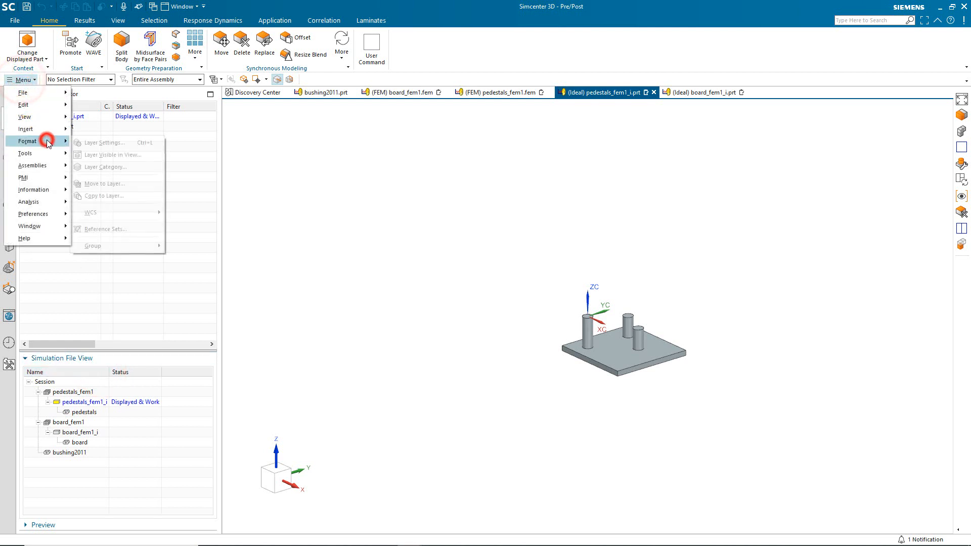
{"action": "left_click", "coordinate": [92, 144]}
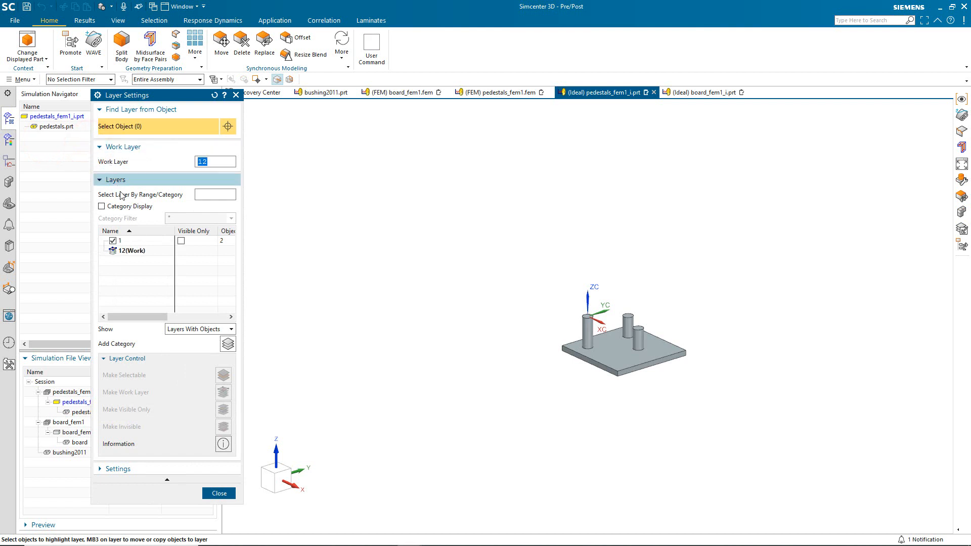
{"action": "left_click", "coordinate": [214, 494]}
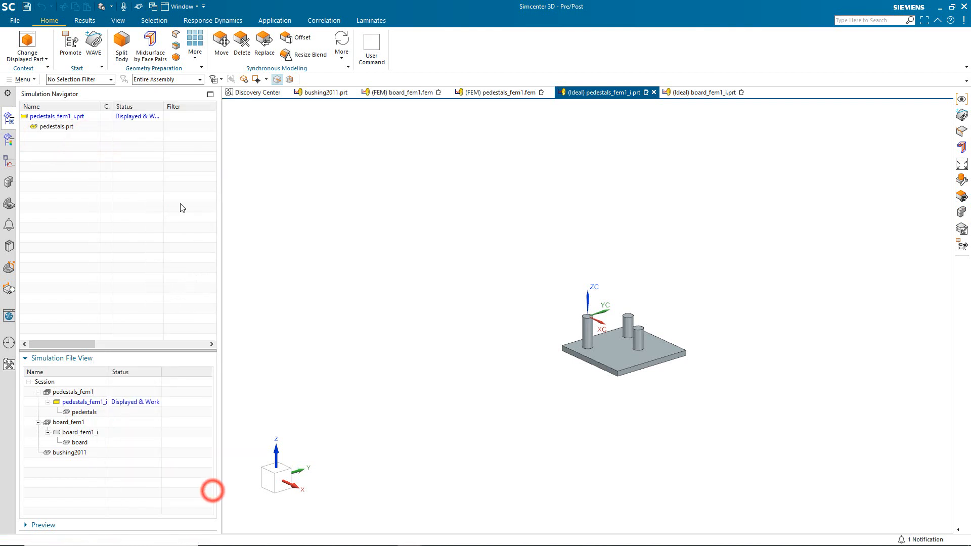
WAVE-link the pedestals solid body into the idealized part as an associative body with the original hidden.
{"action": "left_click", "coordinate": [93, 47]}
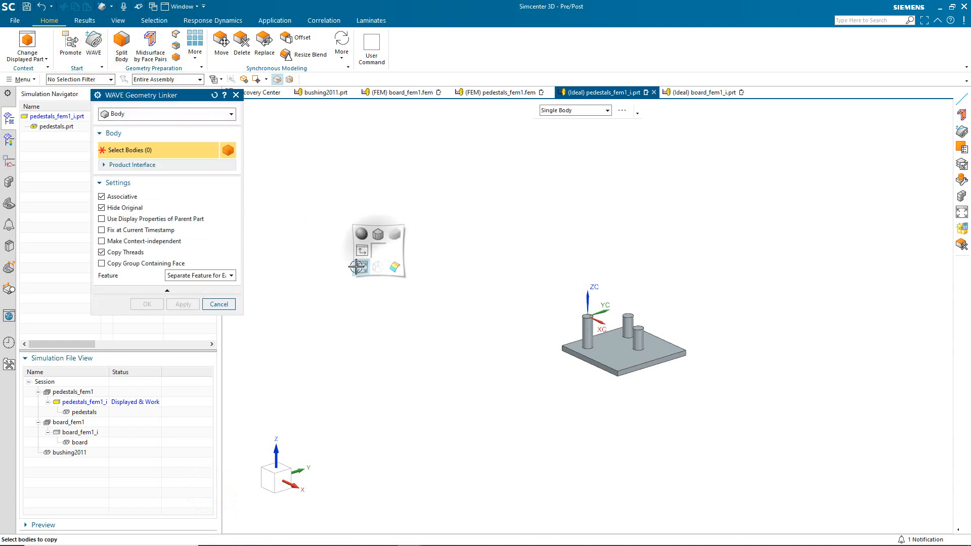
{"action": "scroll", "coordinate": [358, 260], "scroll_direction": "up", "scroll_amount": 6}
{"action": "left_click", "coordinate": [520, 354]}
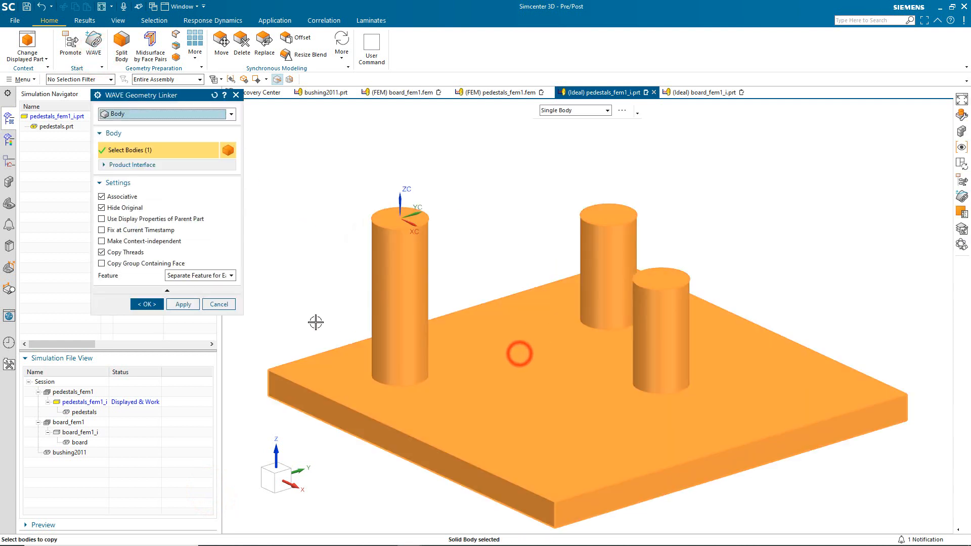
{"action": "left_click", "coordinate": [140, 304]}
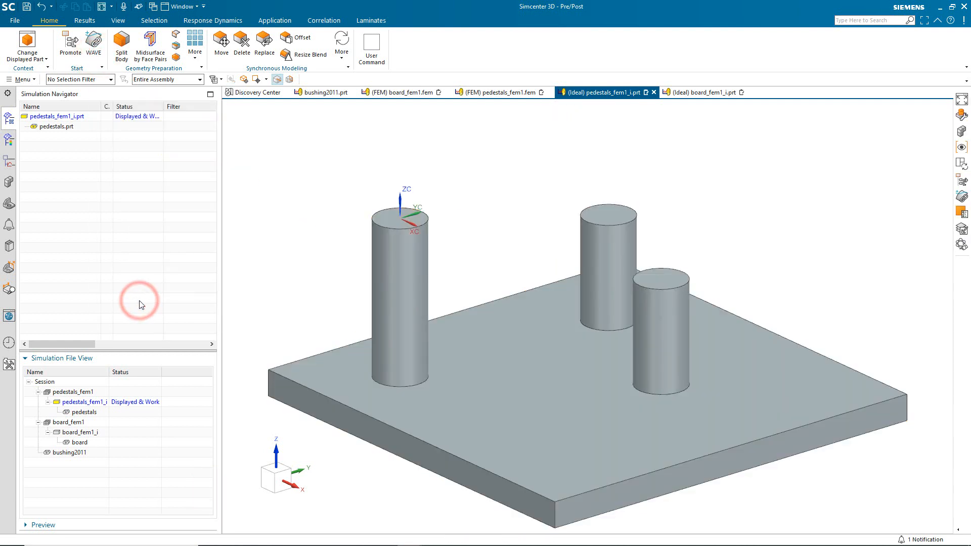
Turn off layer 1 in the pedestals idealized part.
{"action": "left_click", "coordinate": [22, 79]}
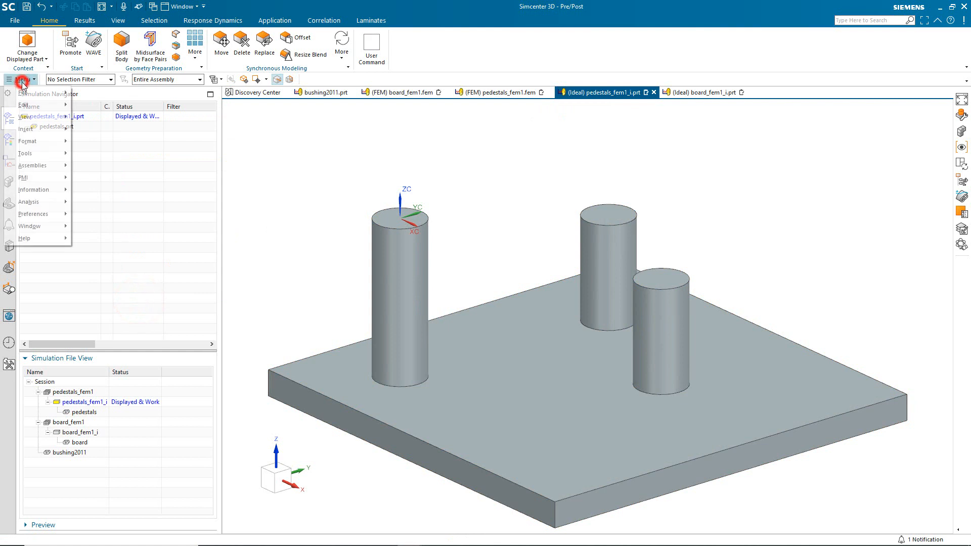
{"action": "left_click", "coordinate": [47, 139]}
{"action": "left_click", "coordinate": [85, 146]}
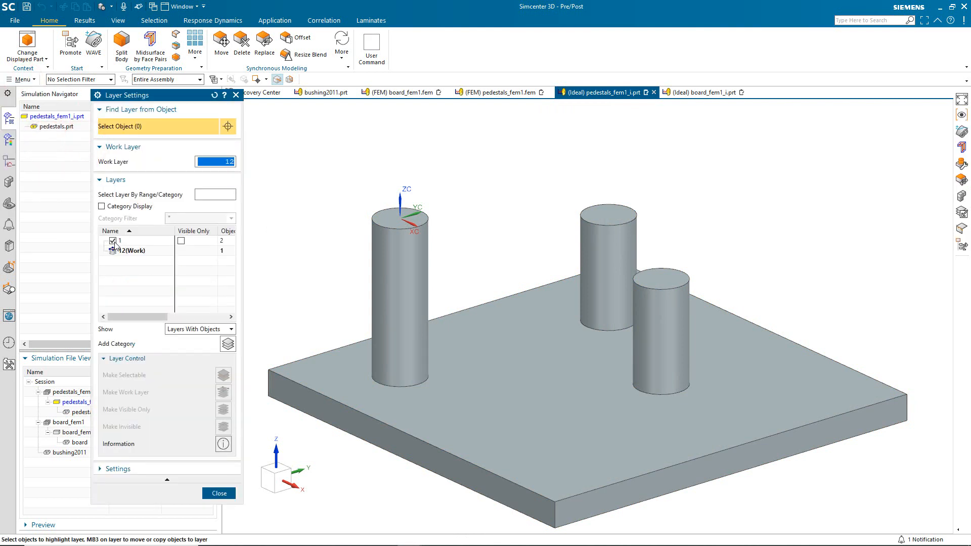
{"action": "left_click", "coordinate": [114, 241]}
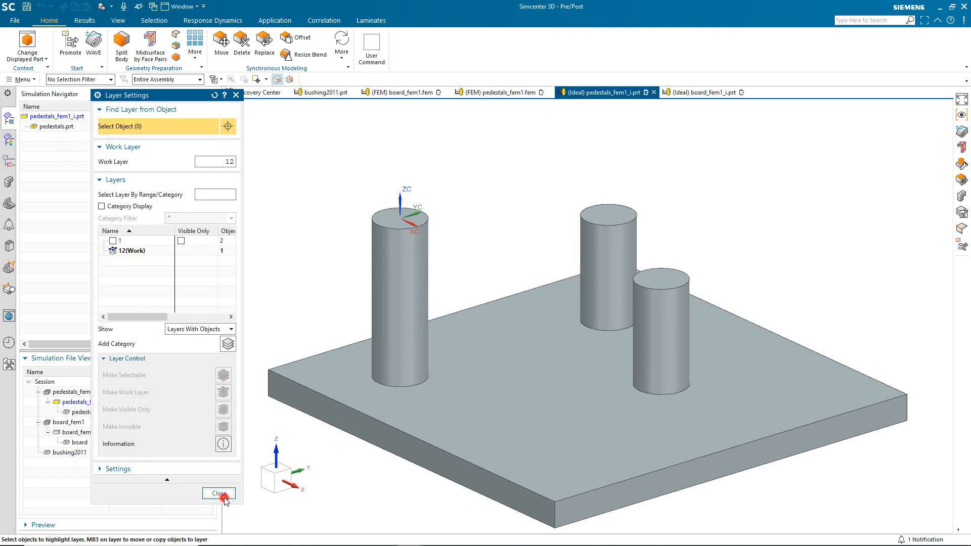
{"action": "left_click", "coordinate": [221, 494]}
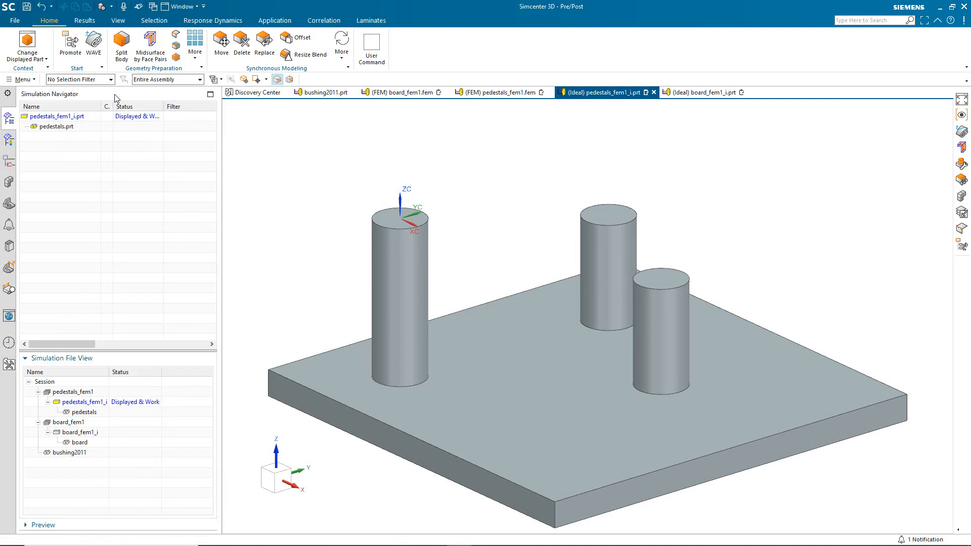
Add a string attribute titled "pedestal face" with value 1 to the top face of the pedestal at the origin.
{"action": "left_click", "coordinate": [110, 79]}
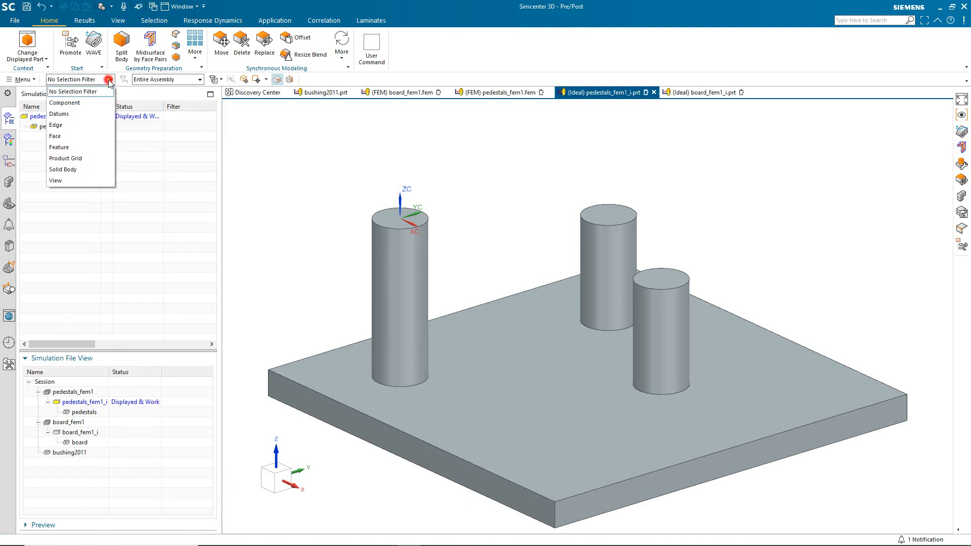
{"action": "left_click", "coordinate": [74, 135]}
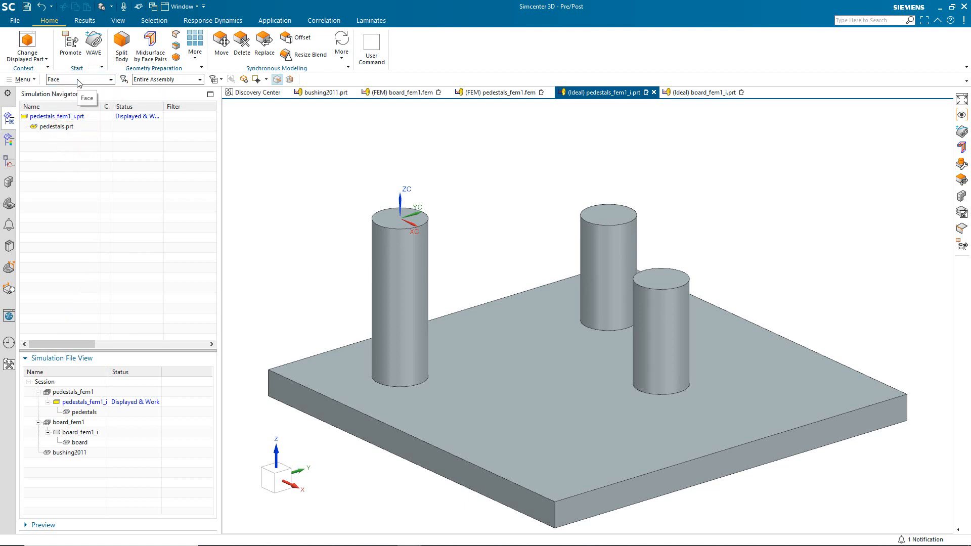
{"action": "right_click", "coordinate": [381, 219]}
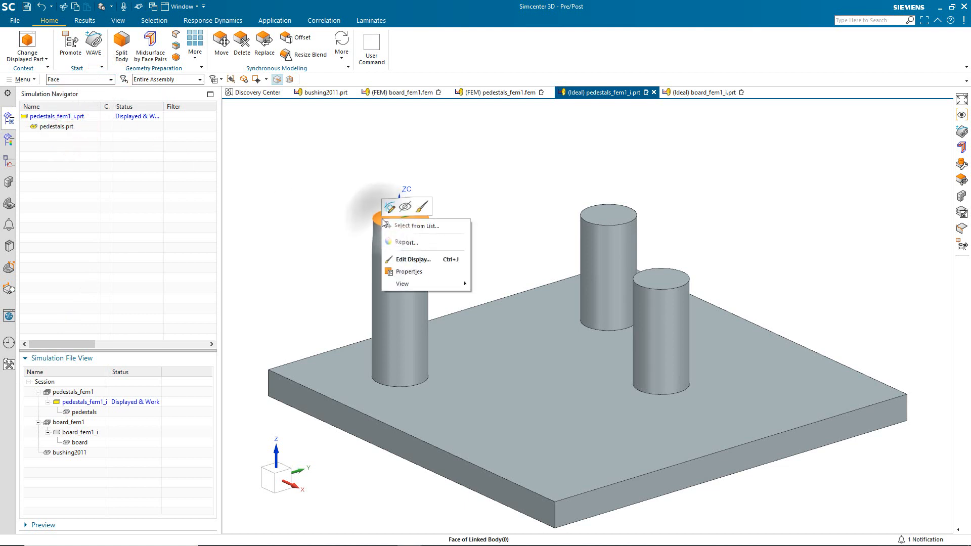
{"action": "left_click", "coordinate": [410, 273]}
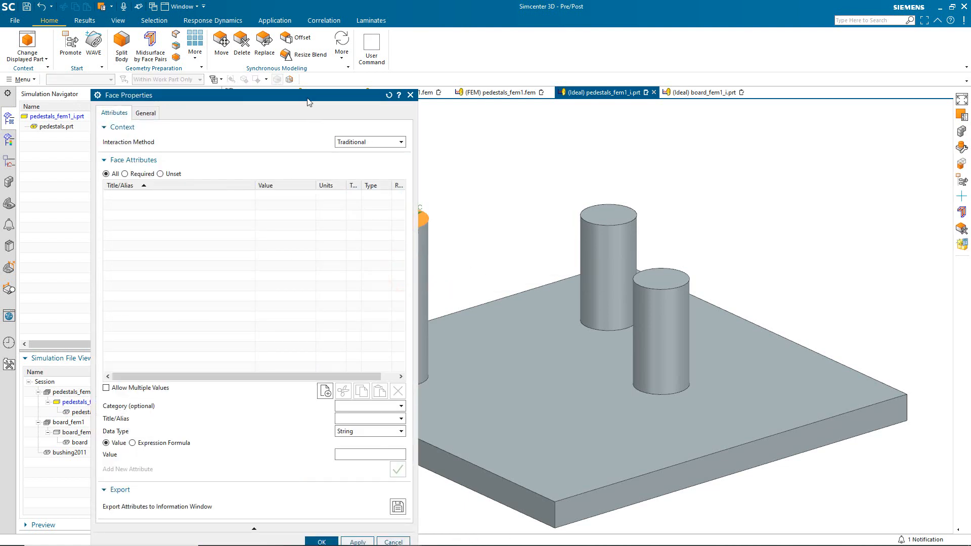
{"action": "left_click_drag", "start_coordinate": [309, 102], "coordinate": [319, 77]}
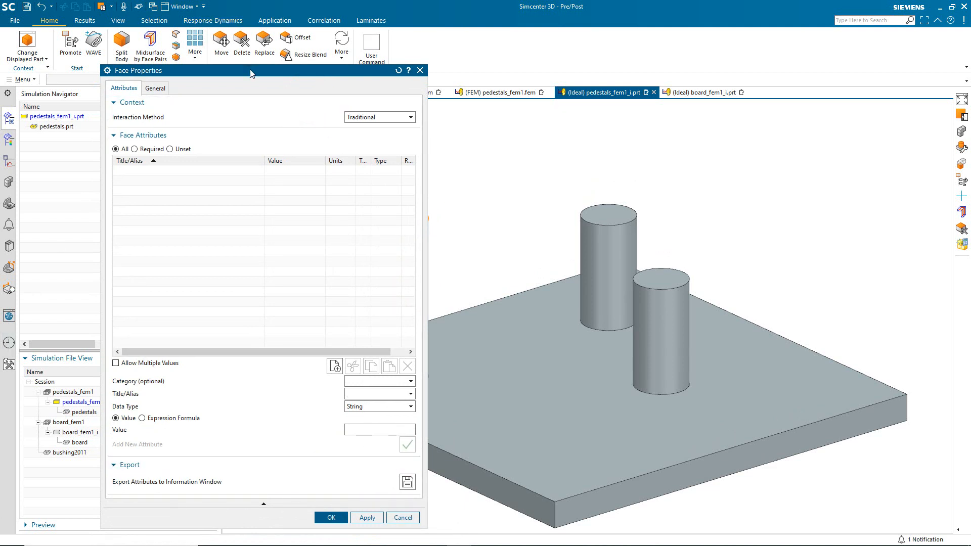
{"action": "left_click_drag", "start_coordinate": [250, 74], "coordinate": [199, 64]}
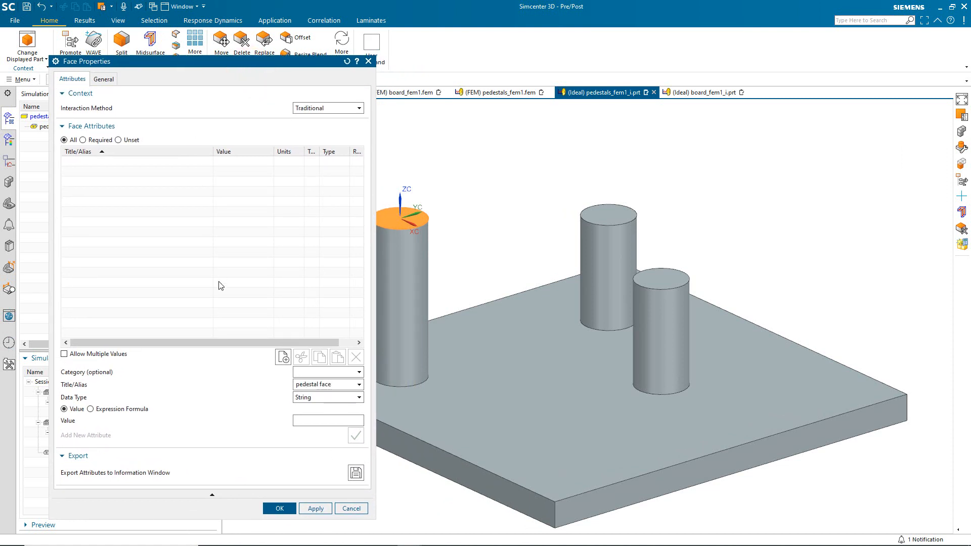
{"action": "left_click", "coordinate": [297, 420]}
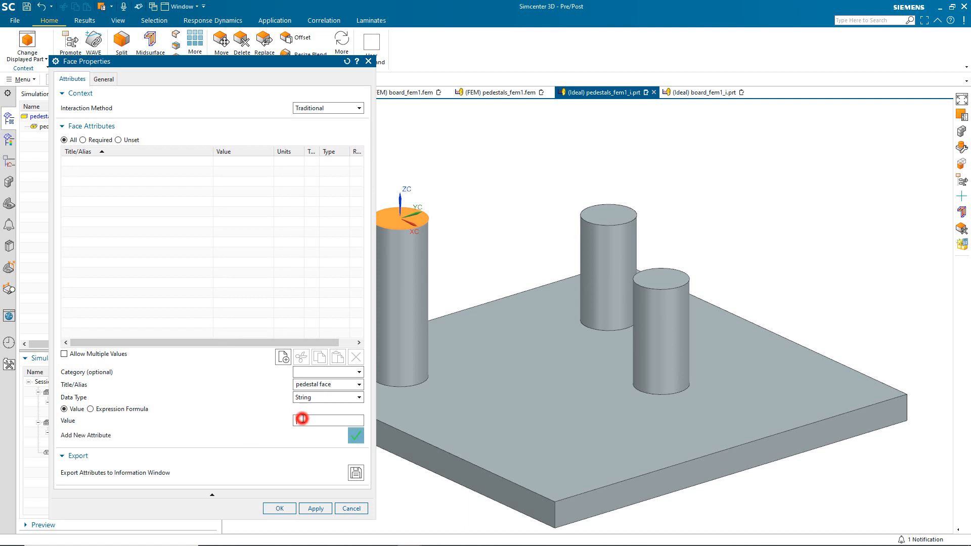
{"action": "type", "text": "1"}
{"action": "left_click", "coordinate": [355, 436]}
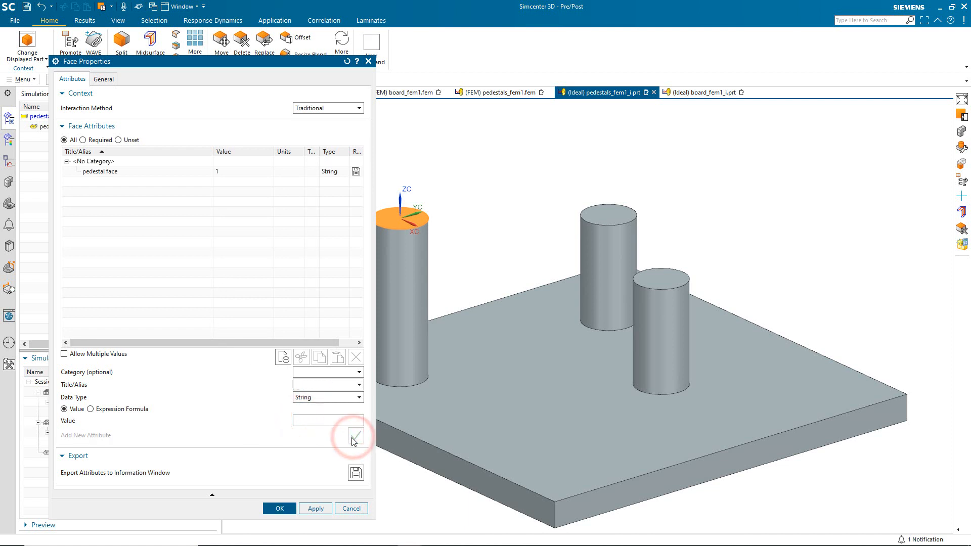
{"action": "left_click", "coordinate": [278, 509]}
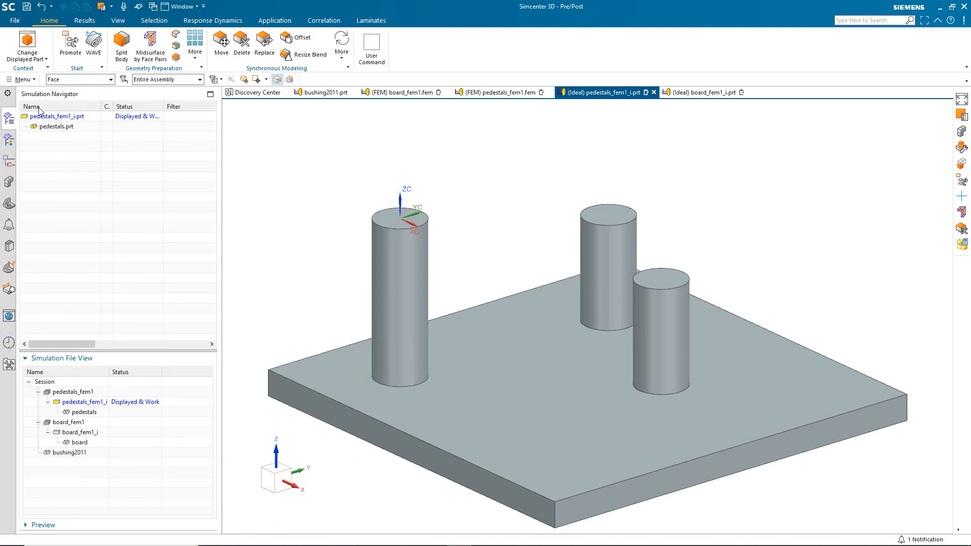
Create two coincident associative points at the center of the origin pedestal's top circular edge, without offset.
{"action": "left_click", "coordinate": [20, 80]}
{"action": "left_click", "coordinate": [42, 128]}
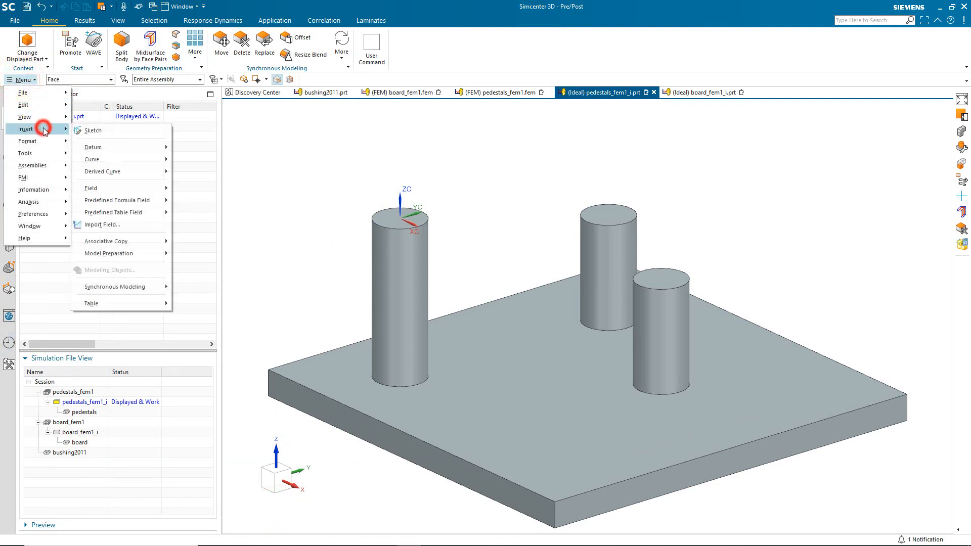
{"action": "left_click", "coordinate": [93, 146]}
{"action": "left_click", "coordinate": [183, 163]}
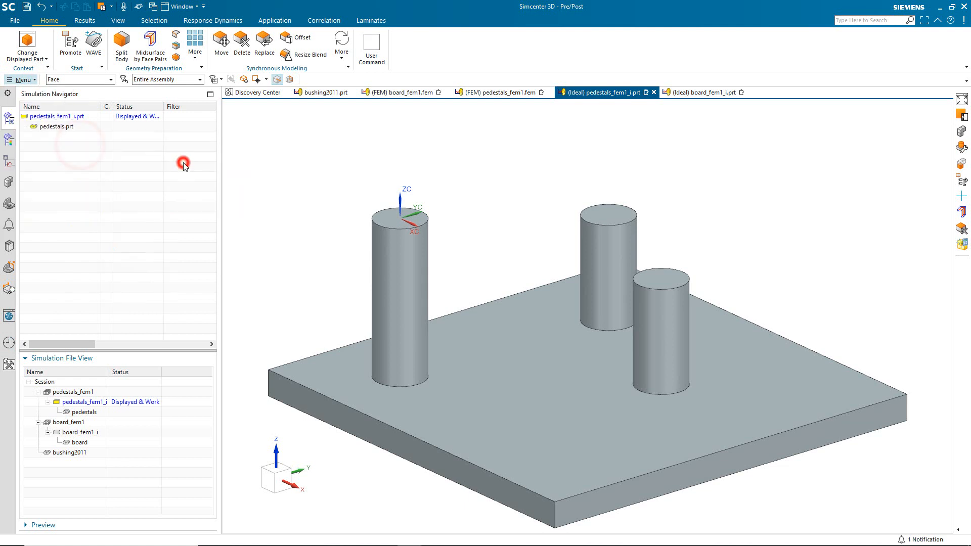
{"action": "left_click", "coordinate": [385, 207]}
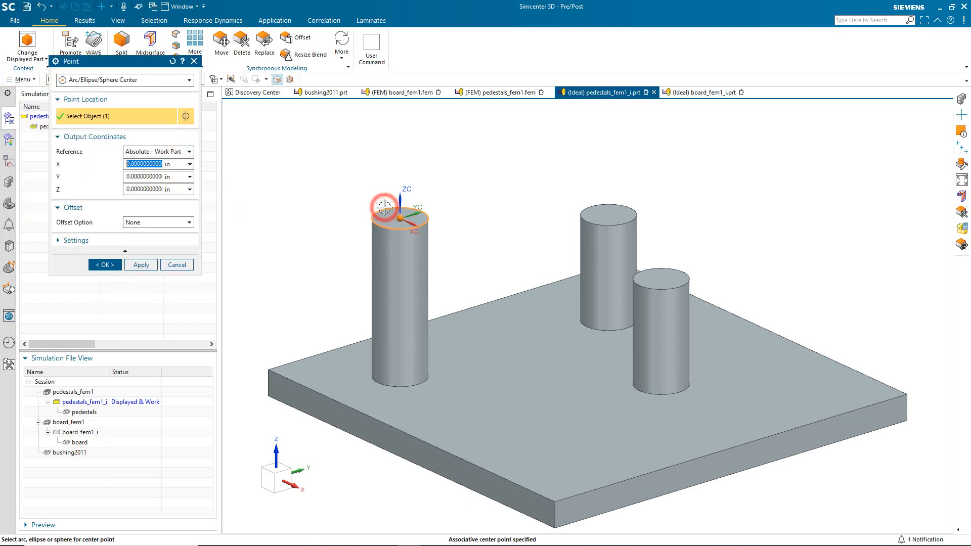
{"action": "left_click", "coordinate": [138, 267]}
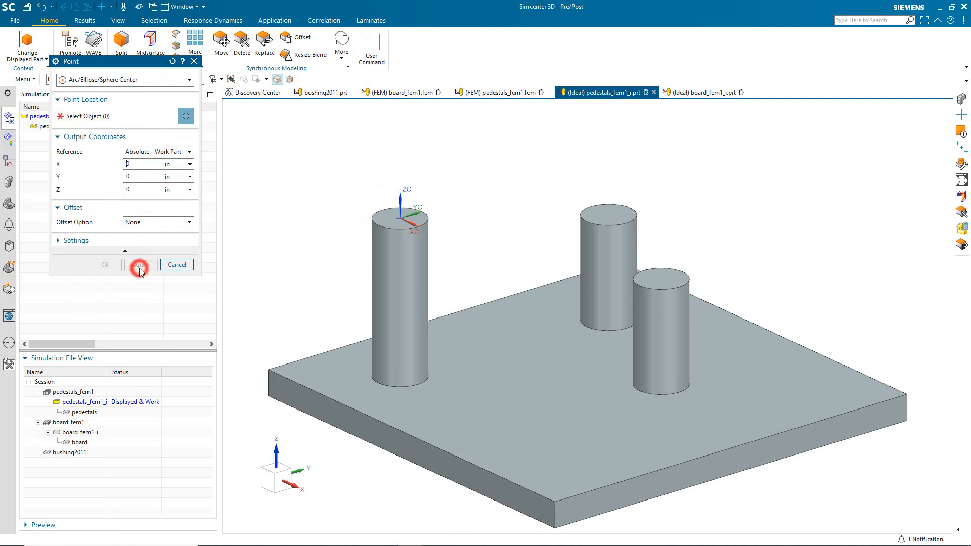
{"action": "left_click", "coordinate": [367, 207]}
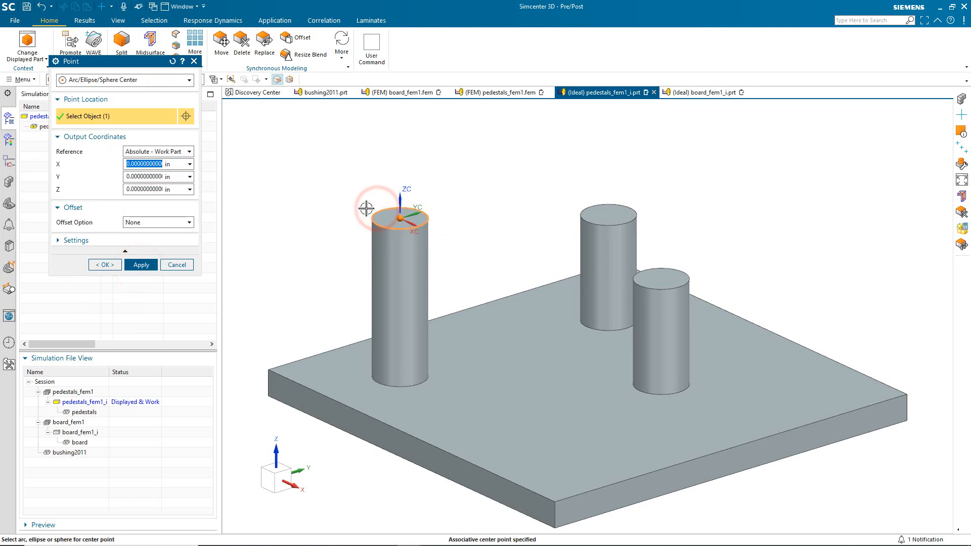
{"action": "left_click", "coordinate": [107, 266]}
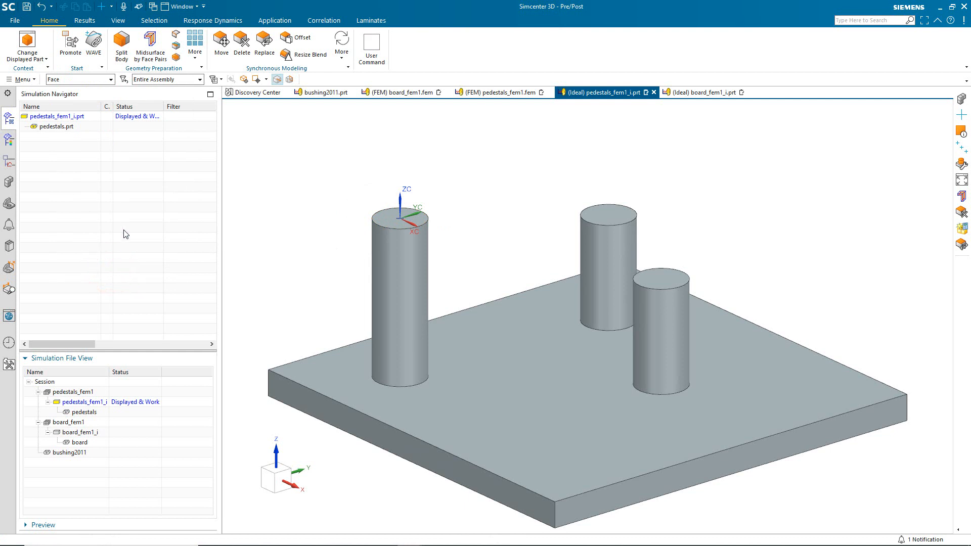
Create a point from the front short pedestal's top edge center with a Rectangular offset of Delta Z 0.25 in.
{"action": "left_click", "coordinate": [23, 79]}
{"action": "left_click", "coordinate": [25, 128]}
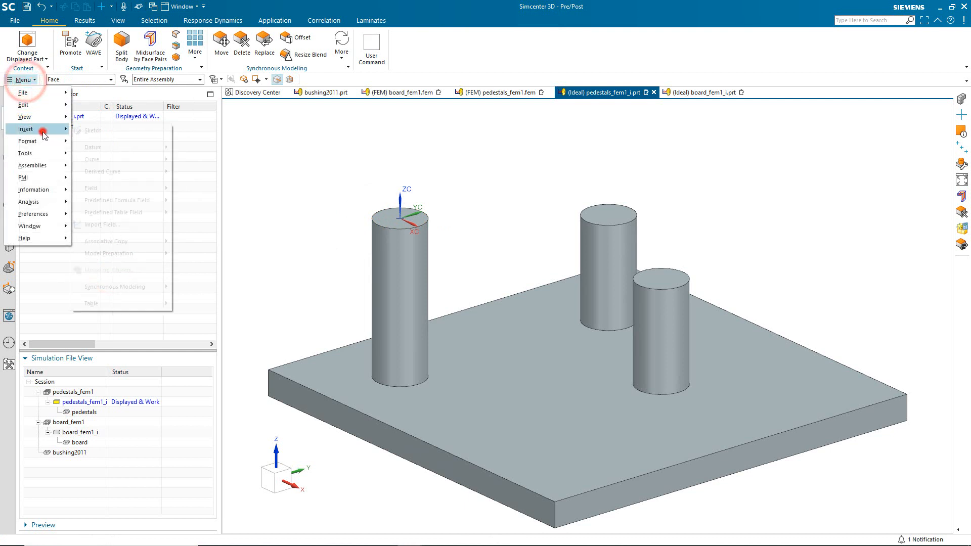
{"action": "left_click", "coordinate": [95, 148]}
{"action": "left_click", "coordinate": [184, 163]}
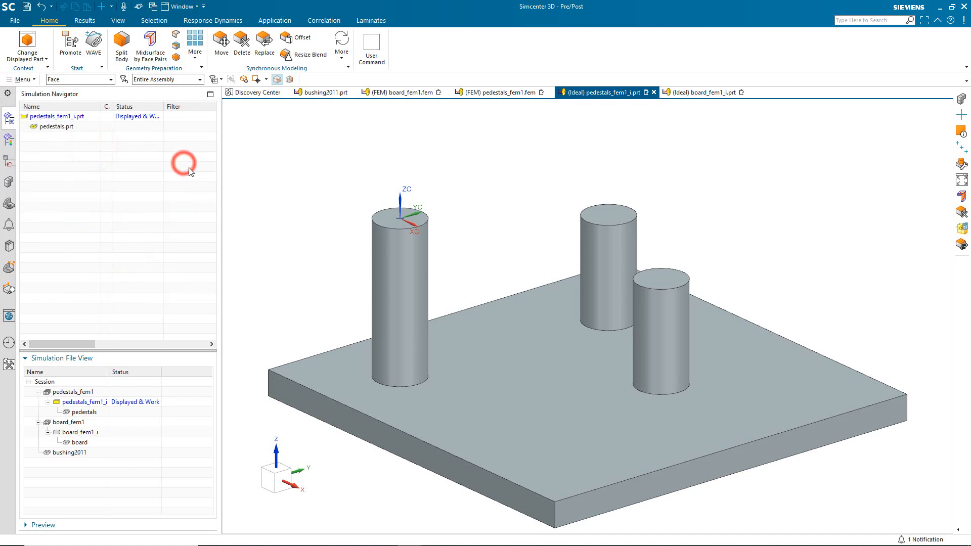
{"action": "left_click", "coordinate": [665, 268]}
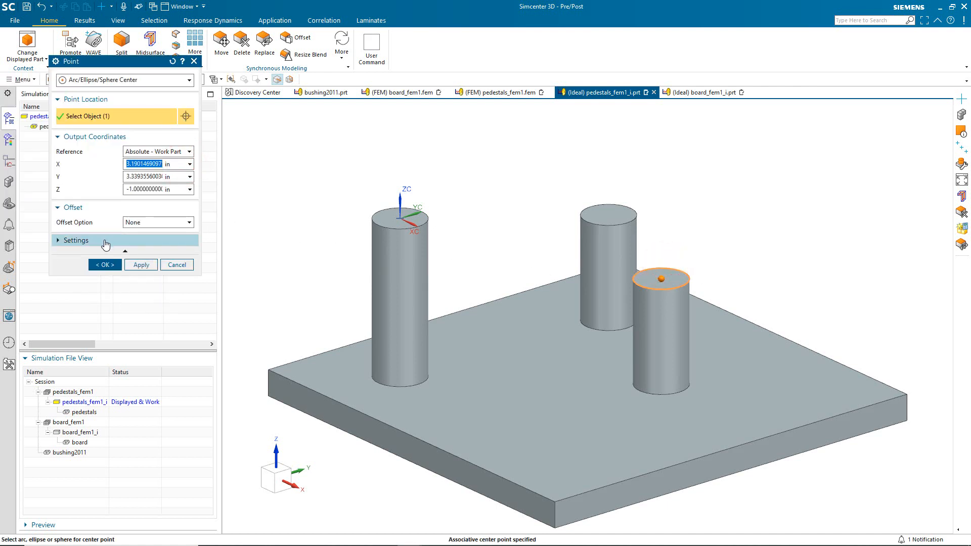
{"action": "left_click", "coordinate": [146, 223]}
{"action": "left_click", "coordinate": [147, 240]}
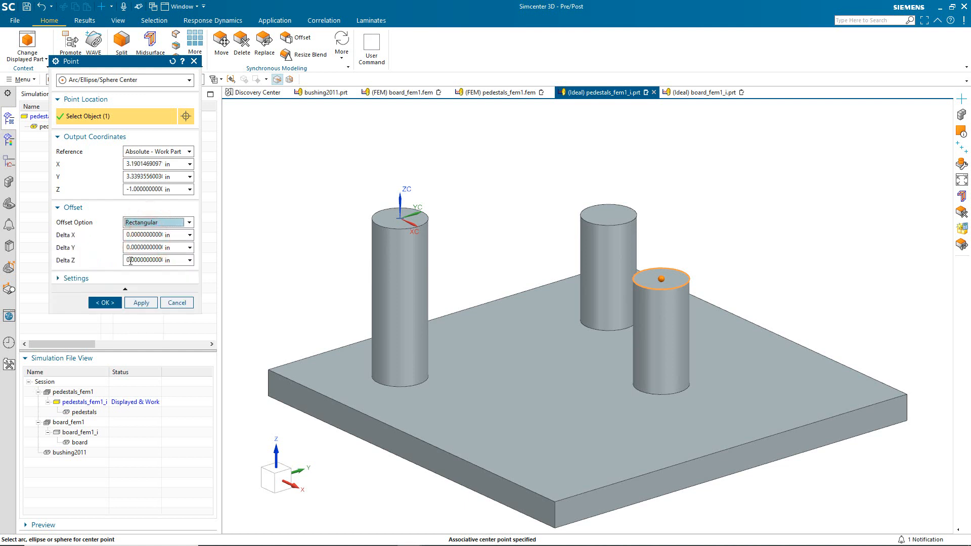
{"action": "left_click", "coordinate": [131, 261]}
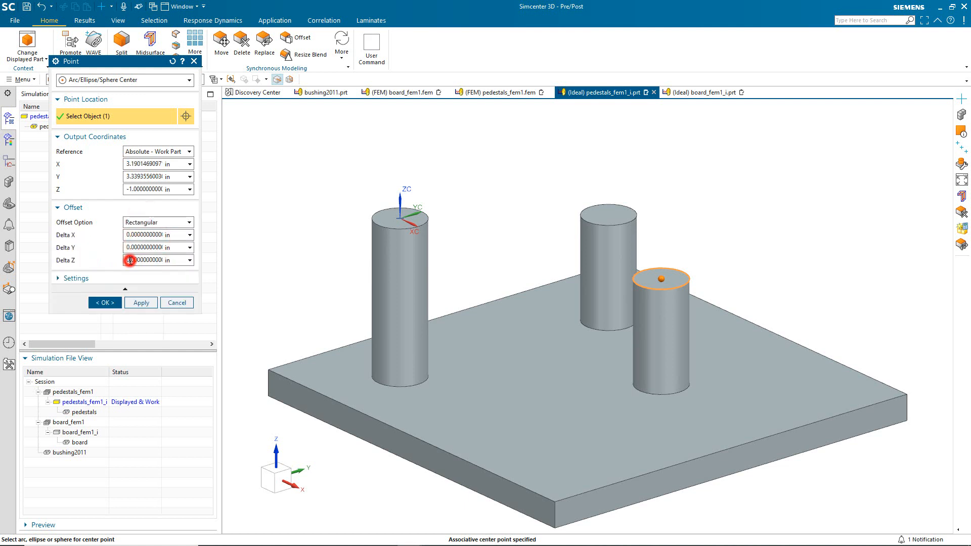
{"action": "left_click", "coordinate": [141, 302]}
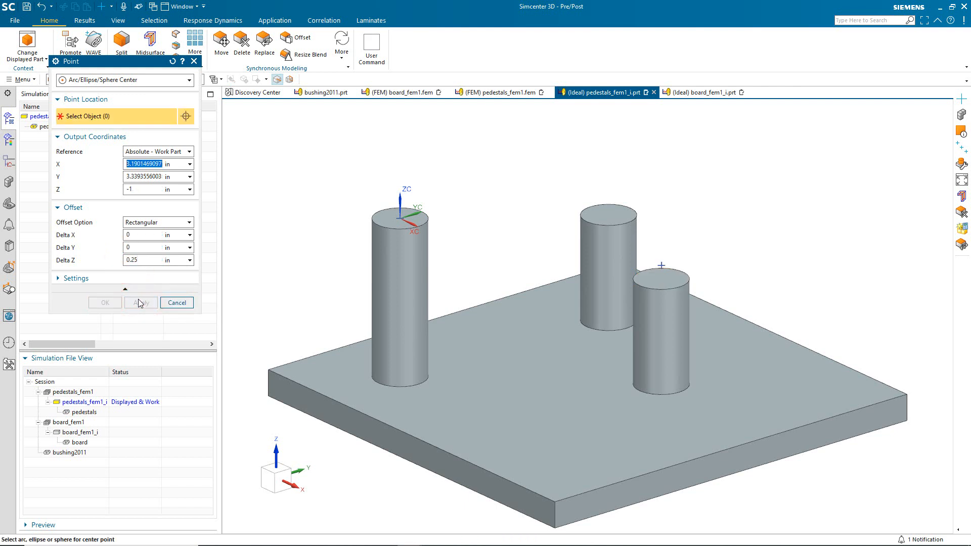
Create a second point above the front short pedestal's top edge center, using a larger Delta Z offset.
{"action": "left_click", "coordinate": [675, 268]}
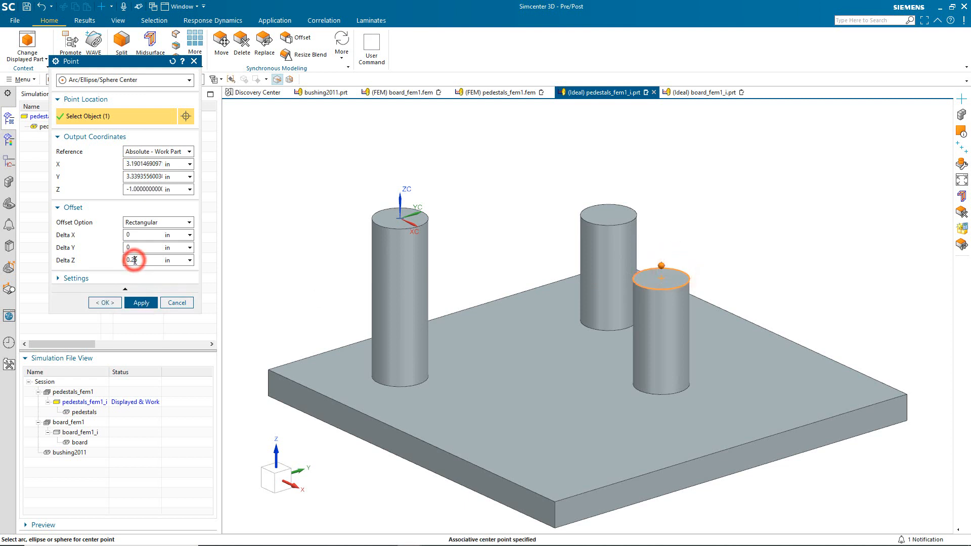
{"action": "key", "text": "BackSpace"}
{"action": "left_click", "coordinate": [107, 303]}
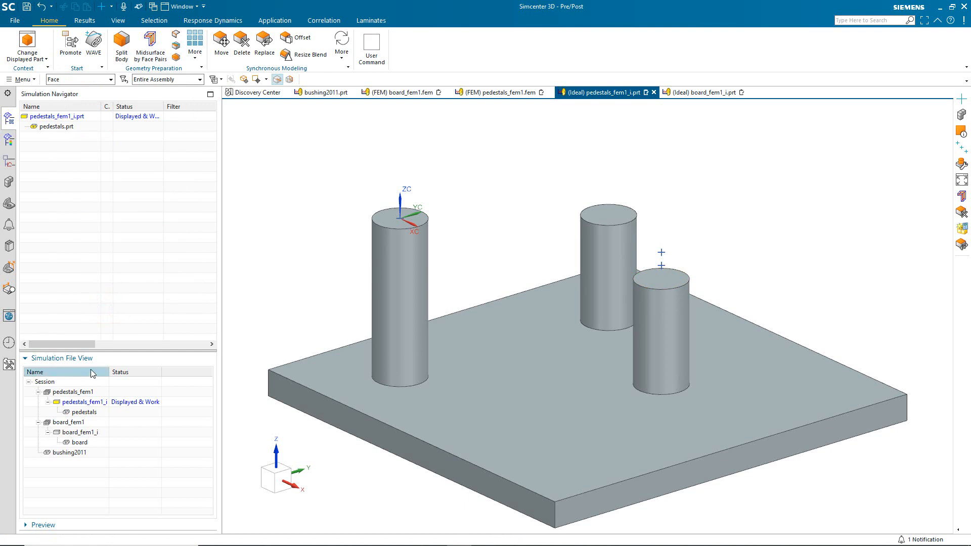
Display pedestals_fem1, edit the FEM to enable Edit Bodies to Use, and select the pedestals solid body.
{"action": "double_click", "coordinate": [80, 393]}
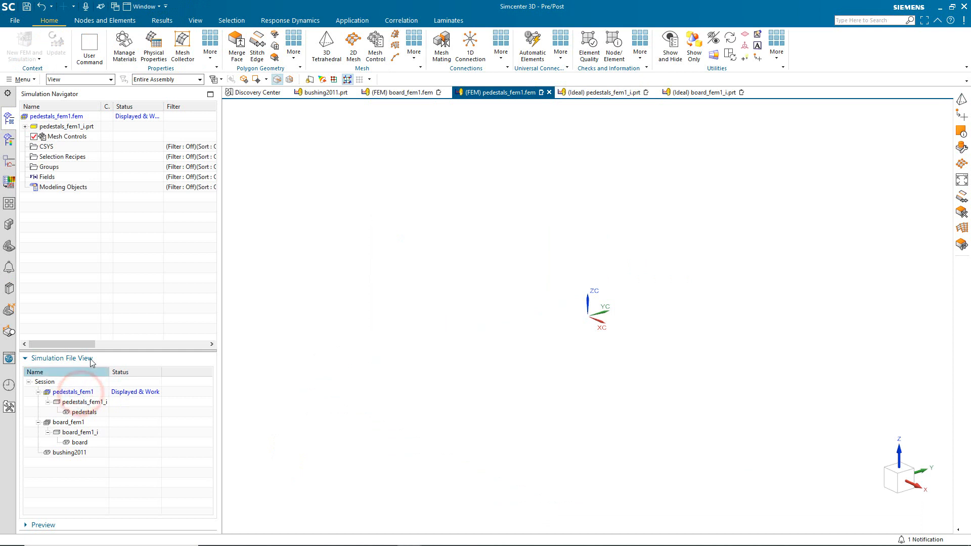
{"action": "right_click", "coordinate": [56, 116]}
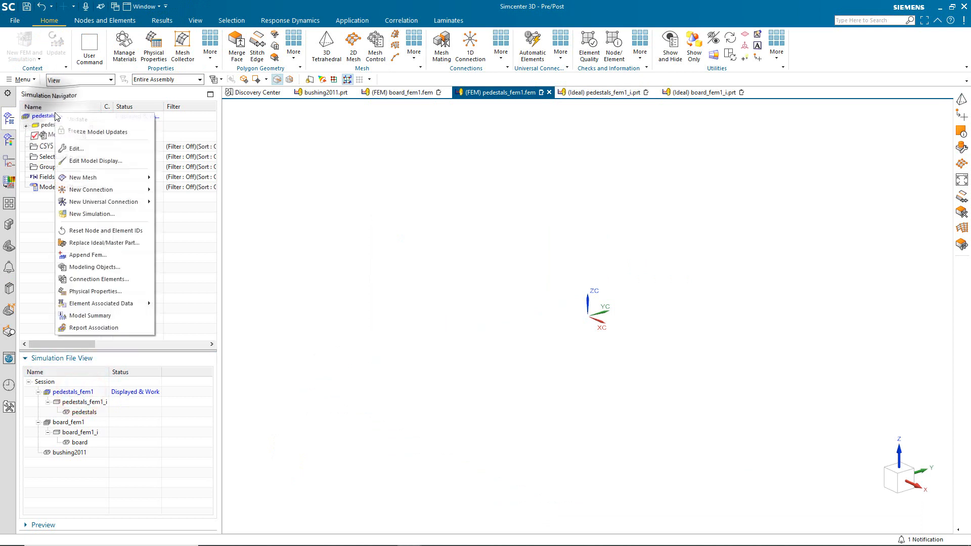
{"action": "left_click", "coordinate": [84, 151]}
{"action": "left_click", "coordinate": [84, 164]}
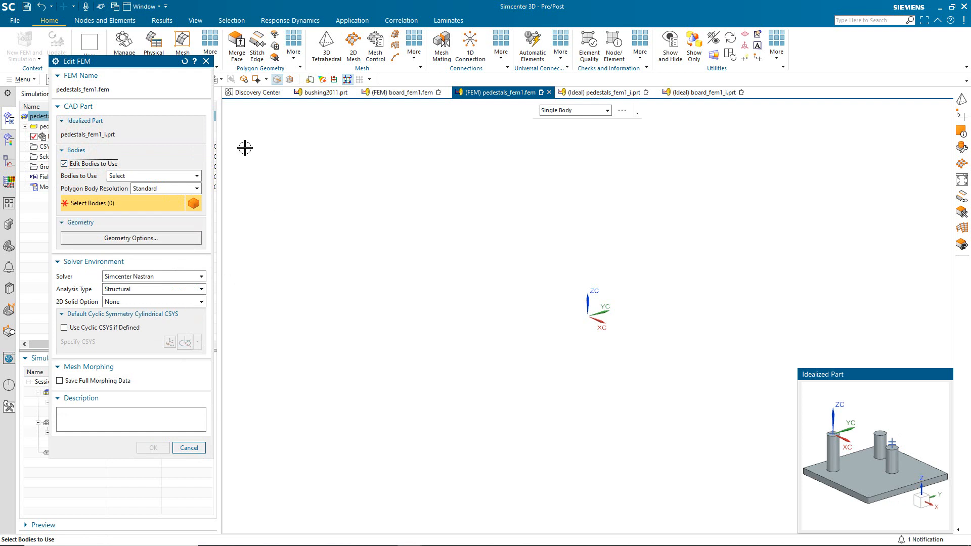
{"action": "left_click_drag", "start_coordinate": [155, 66], "coordinate": [244, 110]}
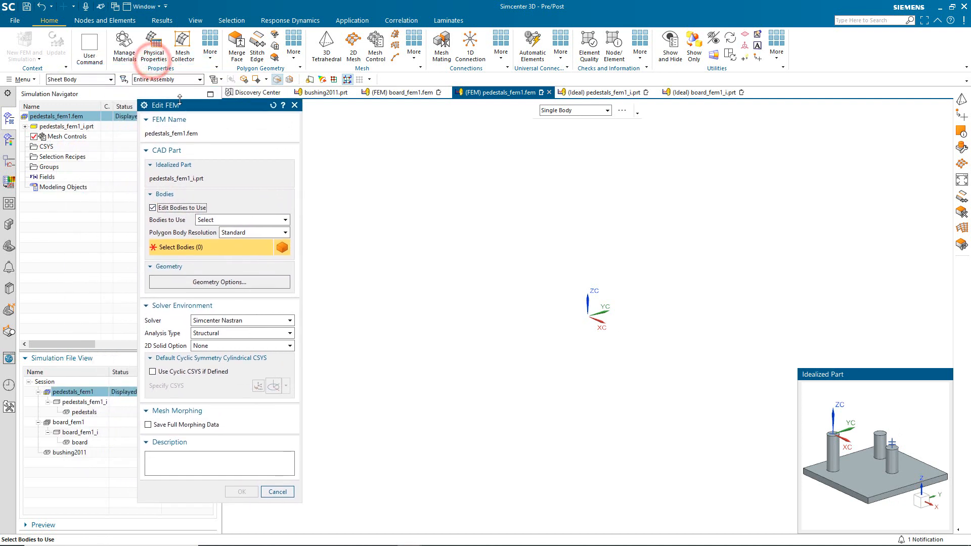
{"action": "left_click", "coordinate": [110, 80]}
{"action": "left_click", "coordinate": [63, 114]}
{"action": "left_click", "coordinate": [857, 471]}
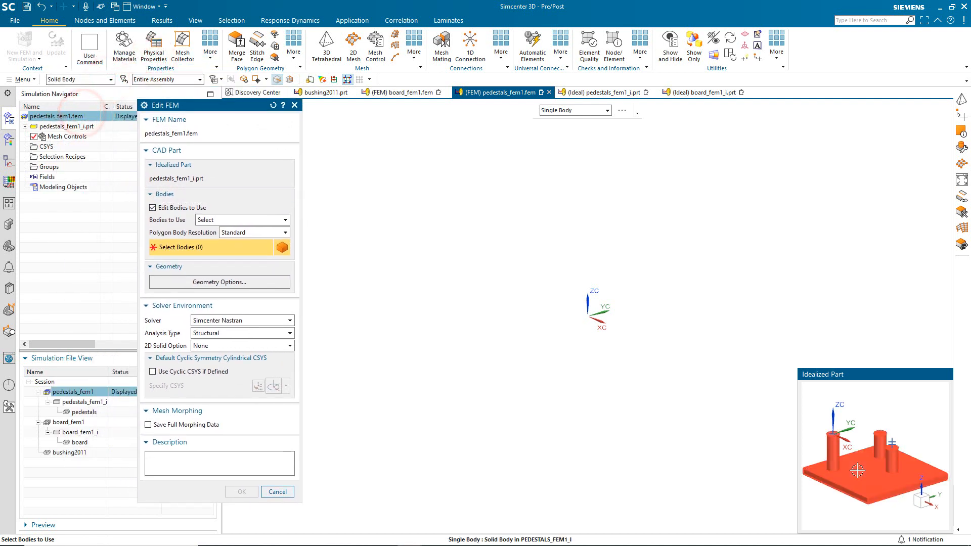
Include Points in the FEM's geometry options and apply the FEM edit.
{"action": "left_click", "coordinate": [212, 282]}
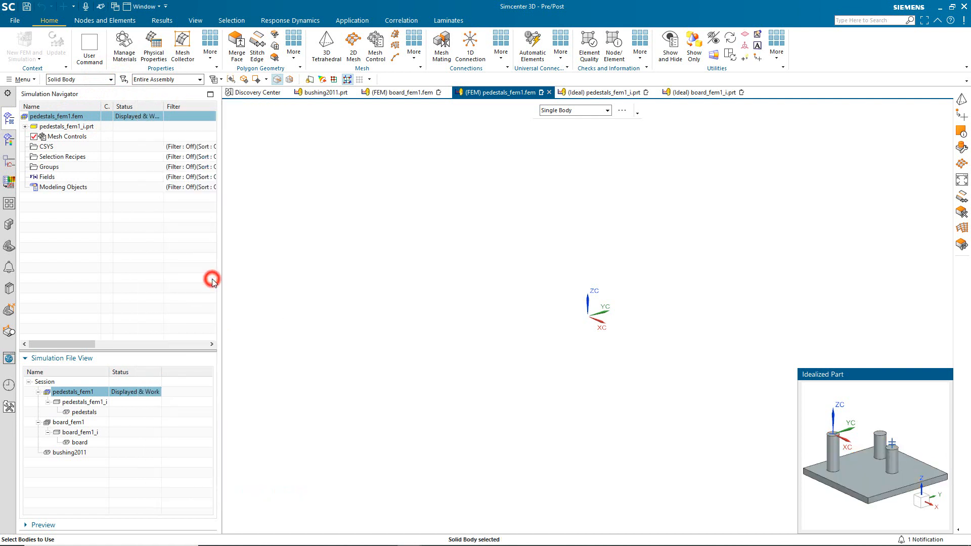
{"action": "left_click", "coordinate": [148, 133]}
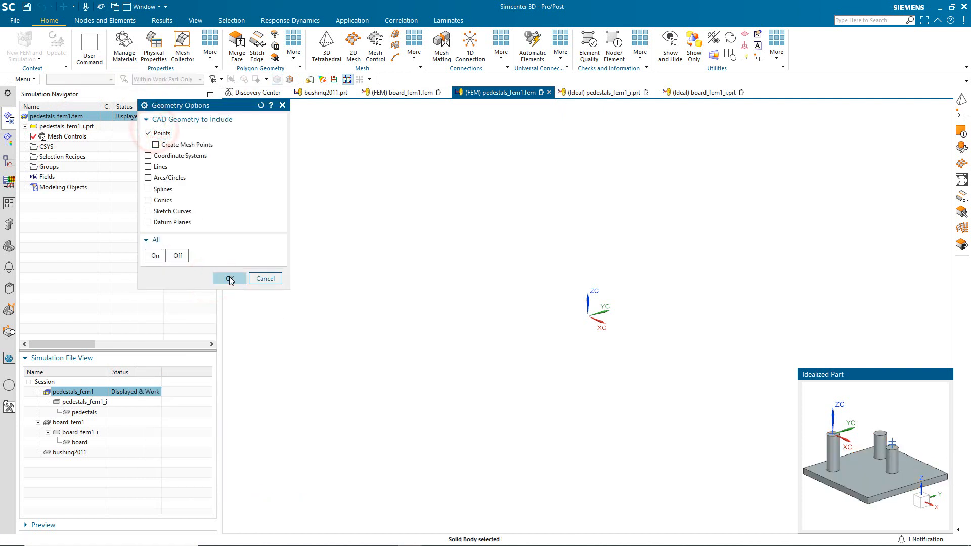
{"action": "left_click", "coordinate": [228, 278]}
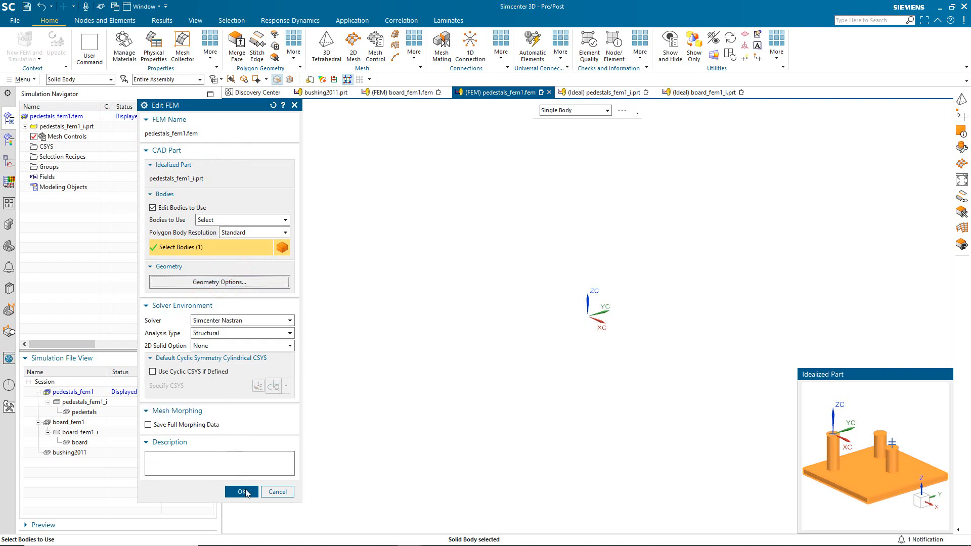
{"action": "left_click", "coordinate": [243, 492]}
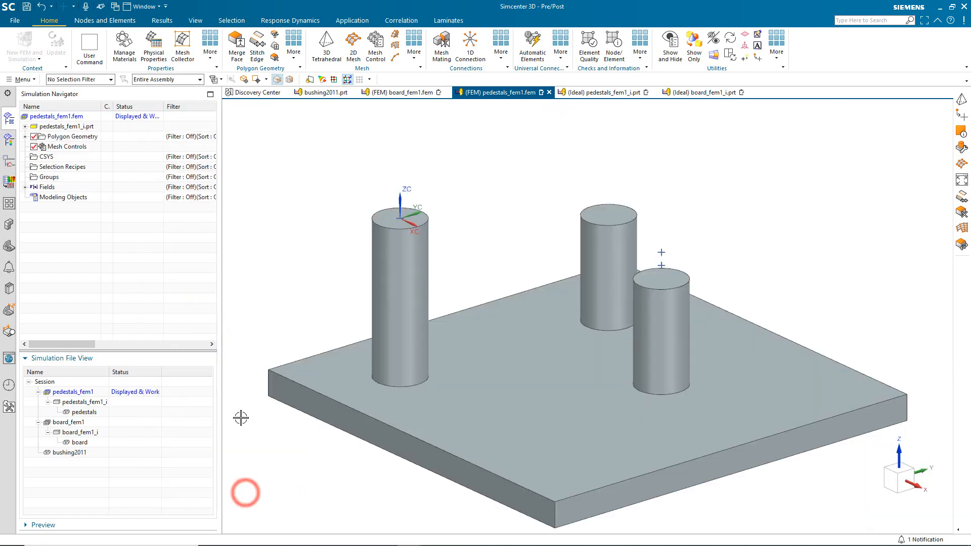
Make layer 12 the work layer in the pedestals FEM and turn off layer 1.
{"action": "left_click", "coordinate": [24, 79]}
{"action": "left_click", "coordinate": [57, 142]}
{"action": "left_click", "coordinate": [86, 142]}
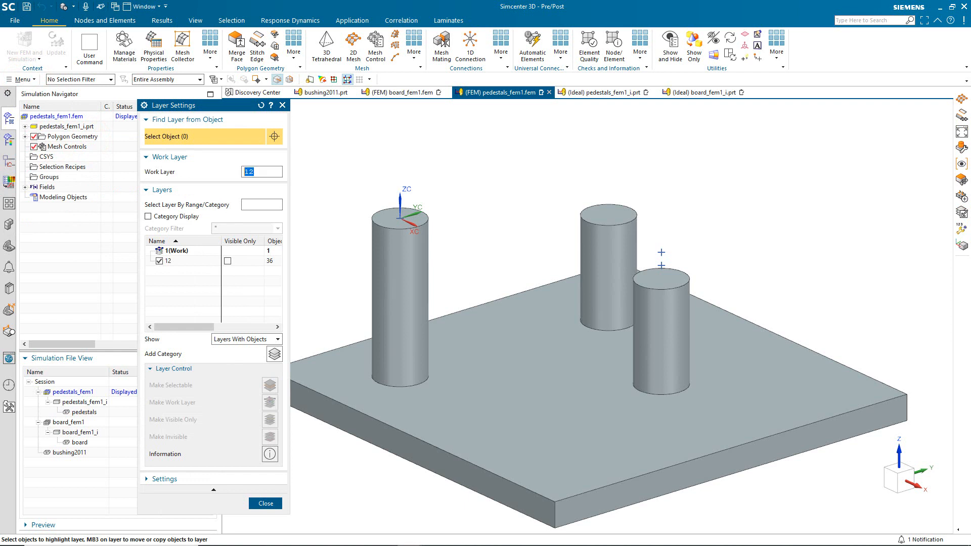
{"action": "key", "text": "Return"}
{"action": "left_click", "coordinate": [160, 250]}
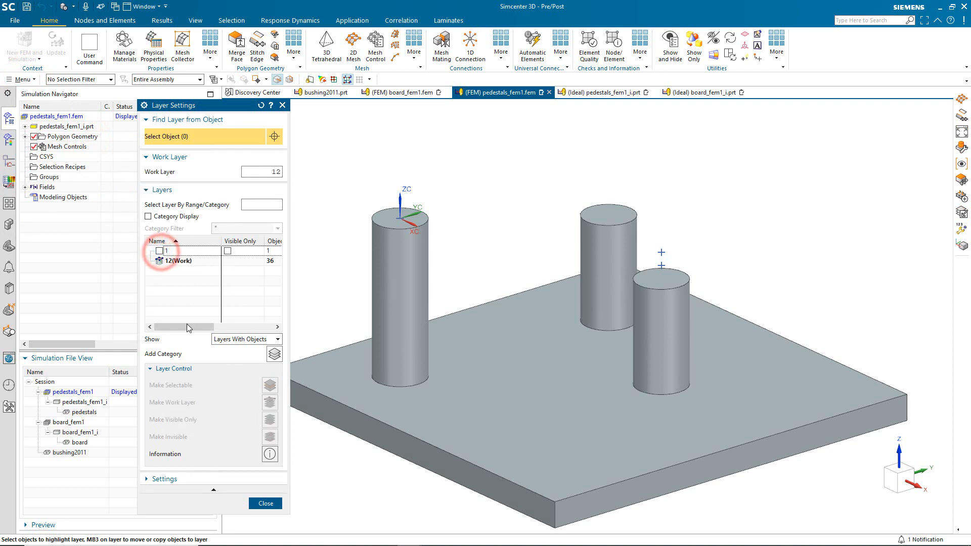
{"action": "left_click", "coordinate": [265, 504]}
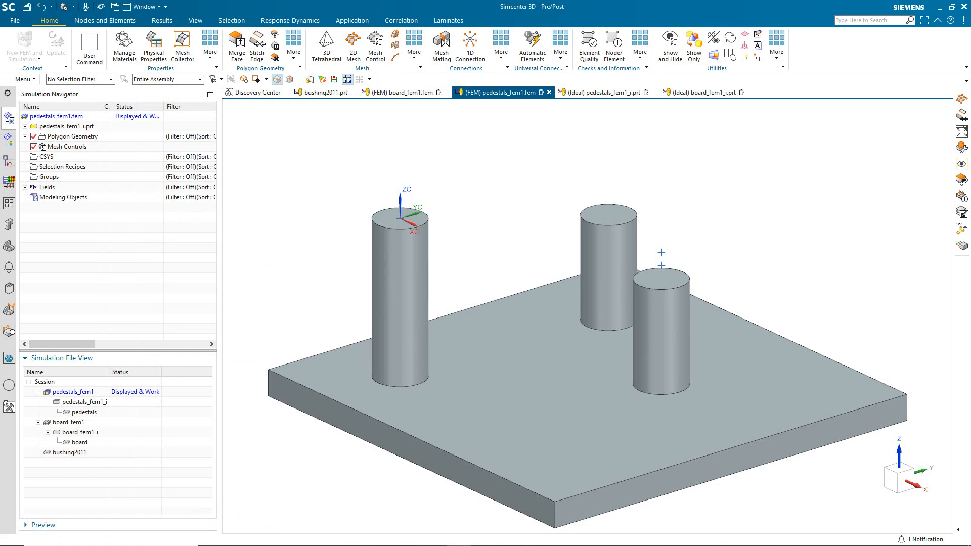
Mesh the pedestals solid body with CTETRA(10) 3D tetrahedral elements at a 0.2 in element size.
{"action": "left_click", "coordinate": [326, 44]}
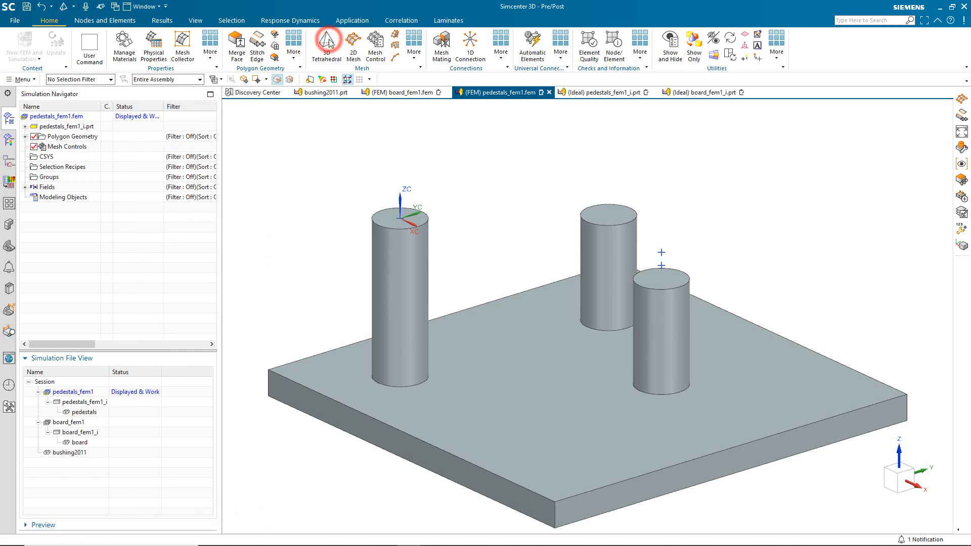
{"action": "left_click", "coordinate": [520, 362]}
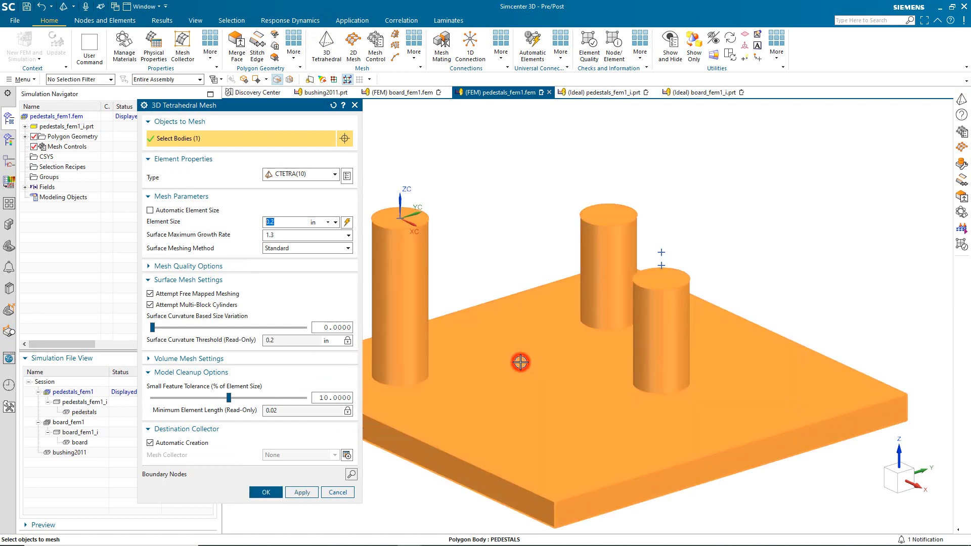
{"action": "left_click", "coordinate": [256, 493]}
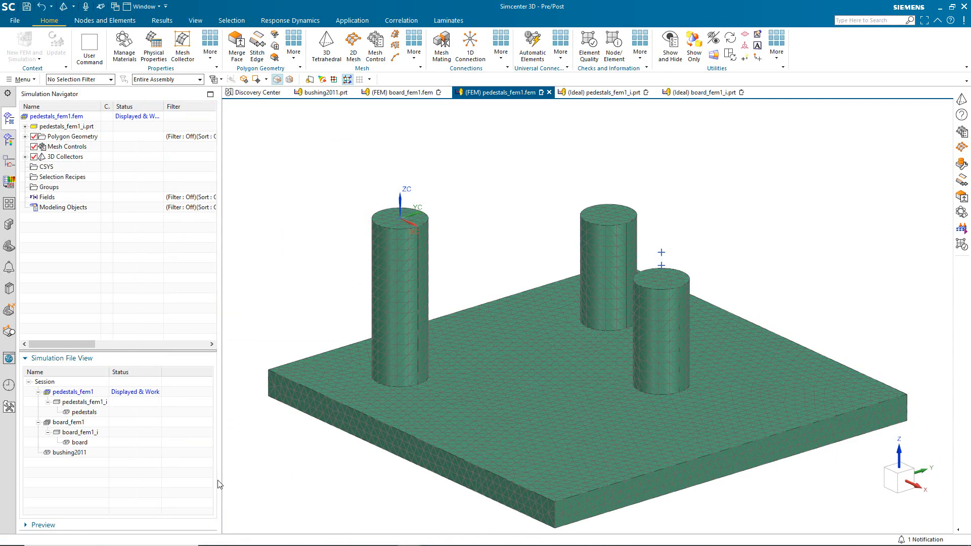
Inspect the material assignment in the PEDESTALS mesh collector's PSOLID property without changing it.
{"action": "left_click", "coordinate": [25, 157]}
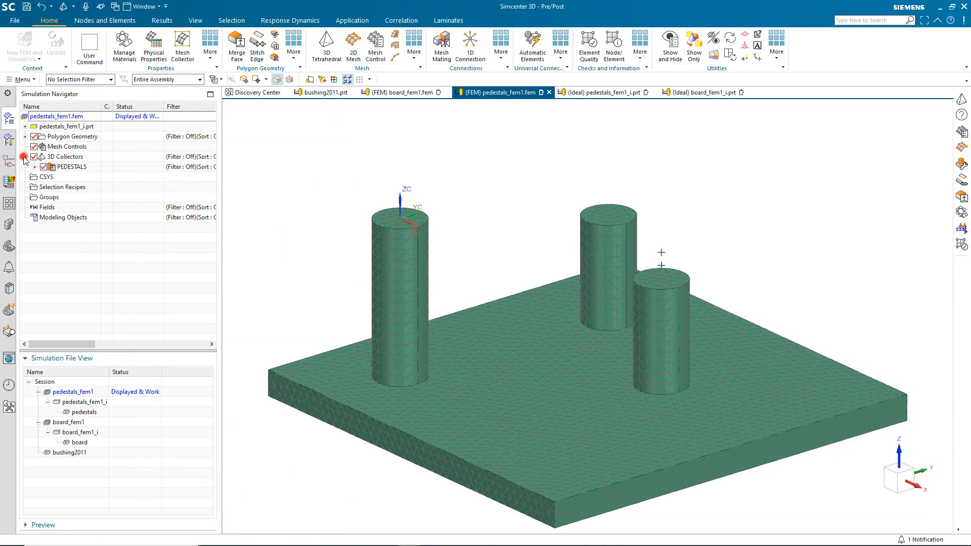
{"action": "right_click", "coordinate": [66, 167]}
{"action": "left_click", "coordinate": [94, 190]}
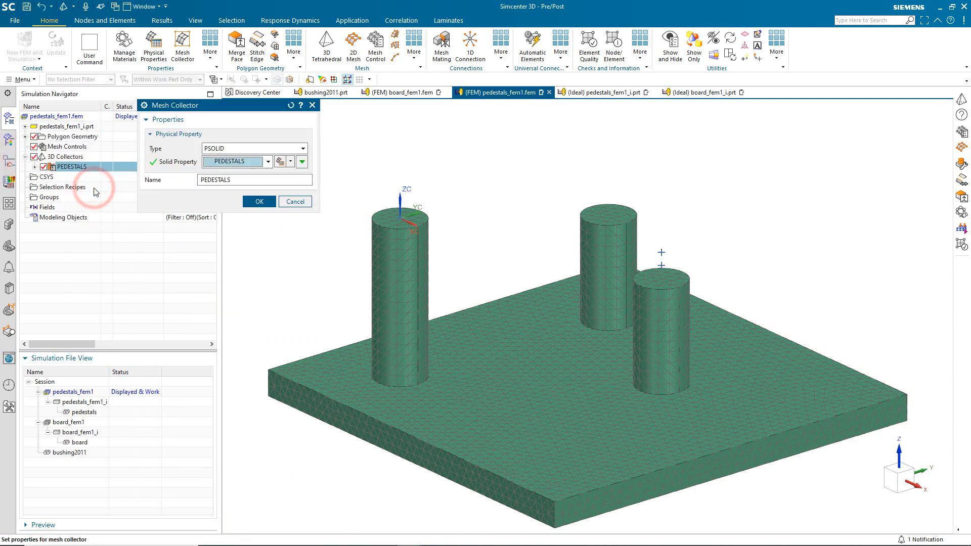
{"action": "left_click", "coordinate": [279, 161]}
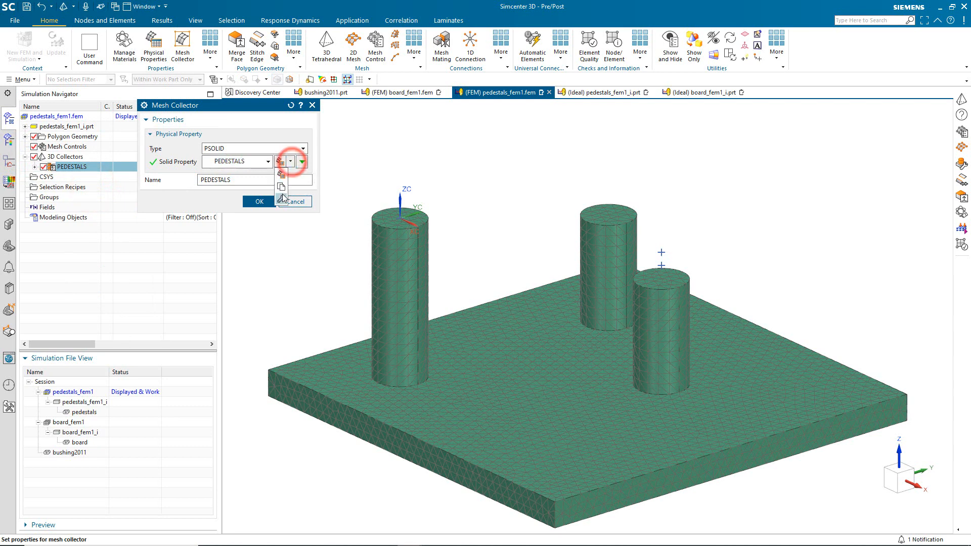
{"action": "left_click", "coordinate": [276, 181]}
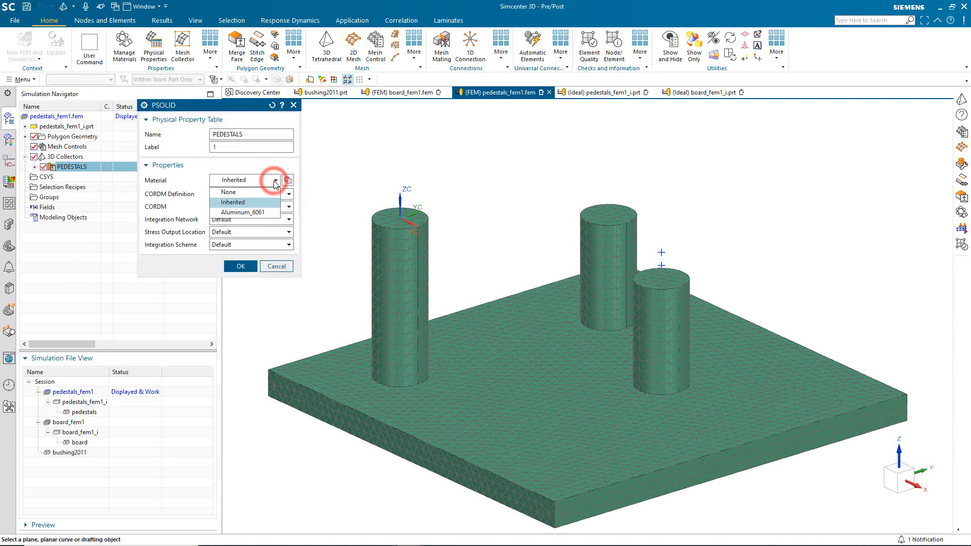
{"action": "left_click", "coordinate": [276, 181]}
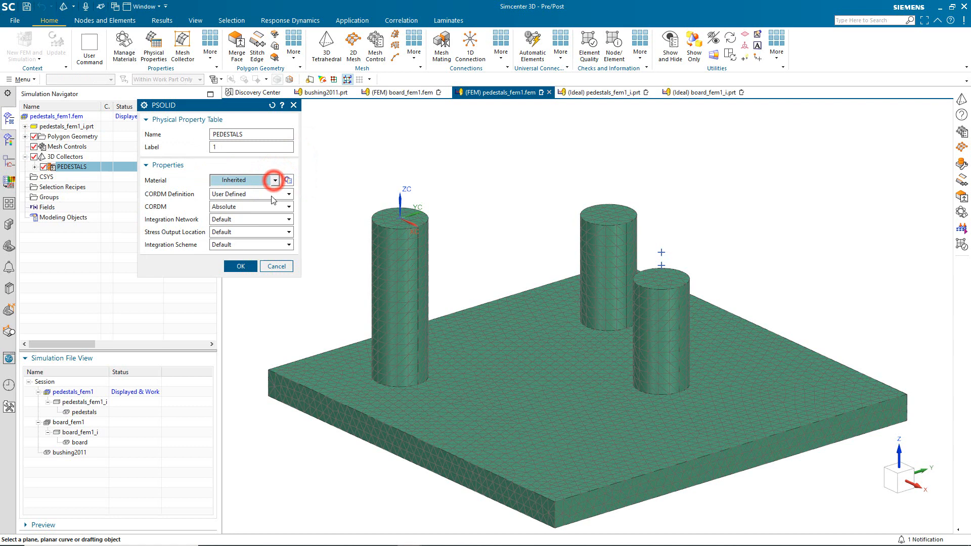
{"action": "left_click", "coordinate": [277, 266]}
{"action": "left_click", "coordinate": [299, 203]}
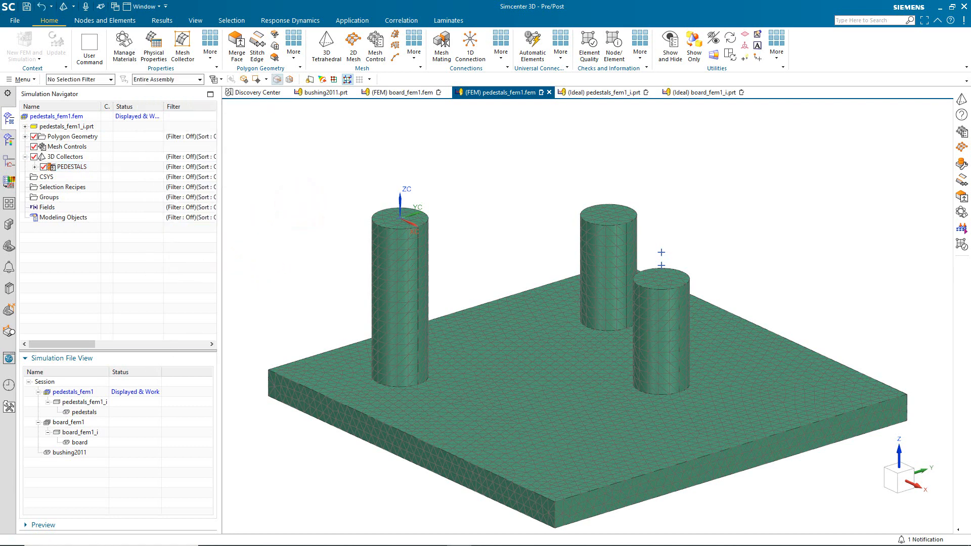
Start a selection recipe named pedestal face 1 with the Attribute strategy, filtering polygon faces in the entire model by User Attribute.
{"action": "right_click", "coordinate": [77, 190]}
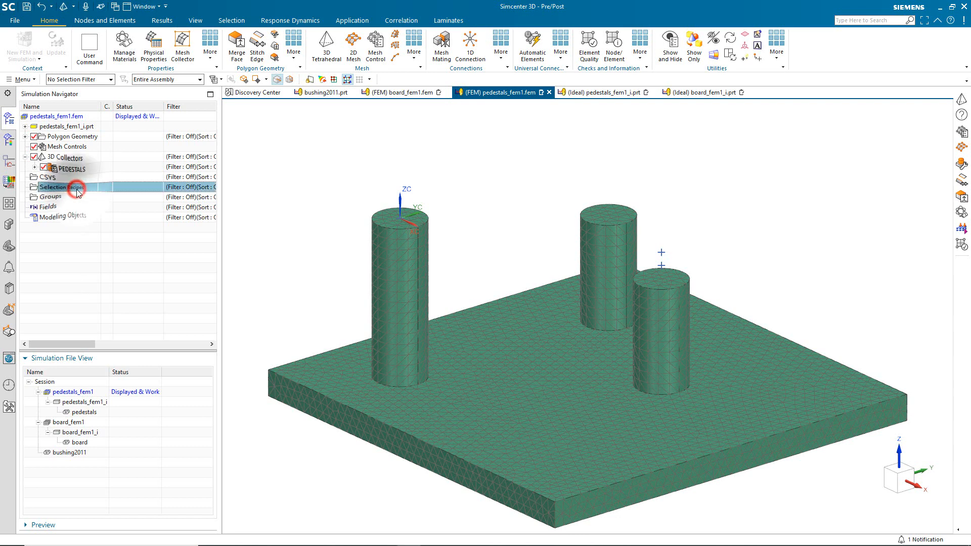
{"action": "left_click", "coordinate": [95, 197]}
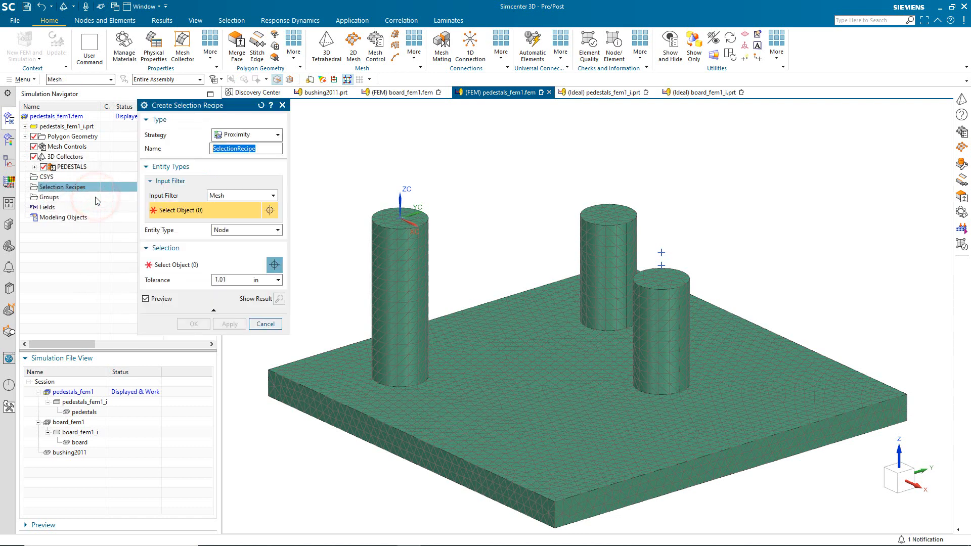
{"action": "left_click", "coordinate": [267, 135]}
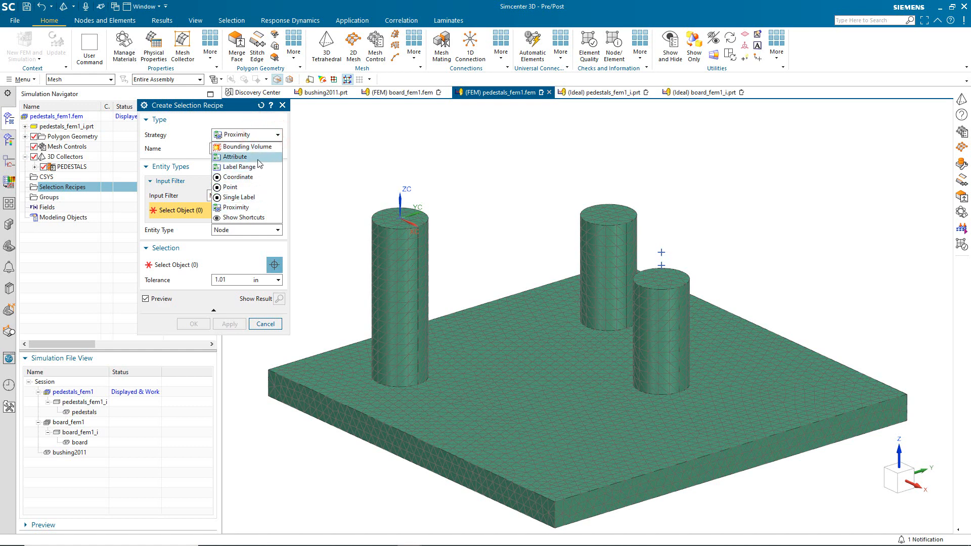
{"action": "left_click", "coordinate": [259, 157]}
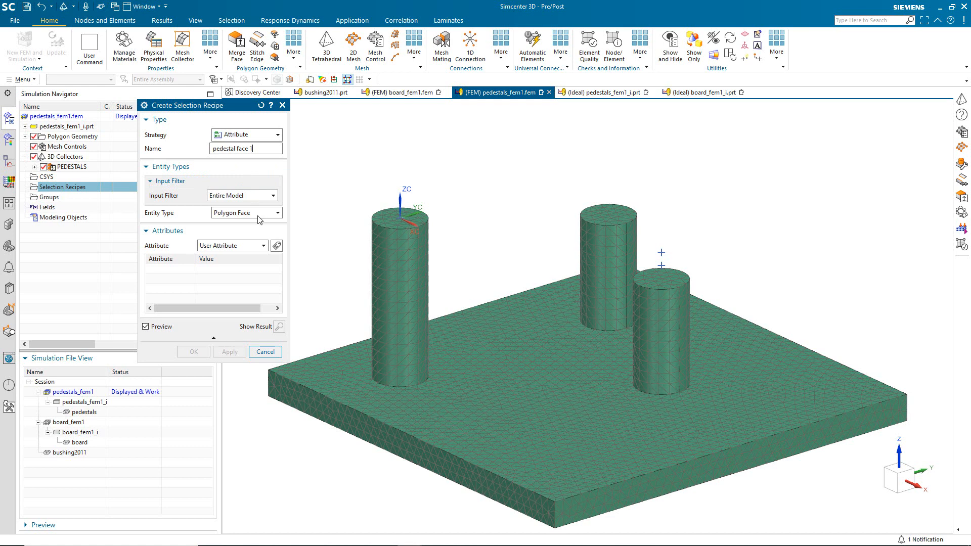
{"action": "left_click", "coordinate": [263, 246]}
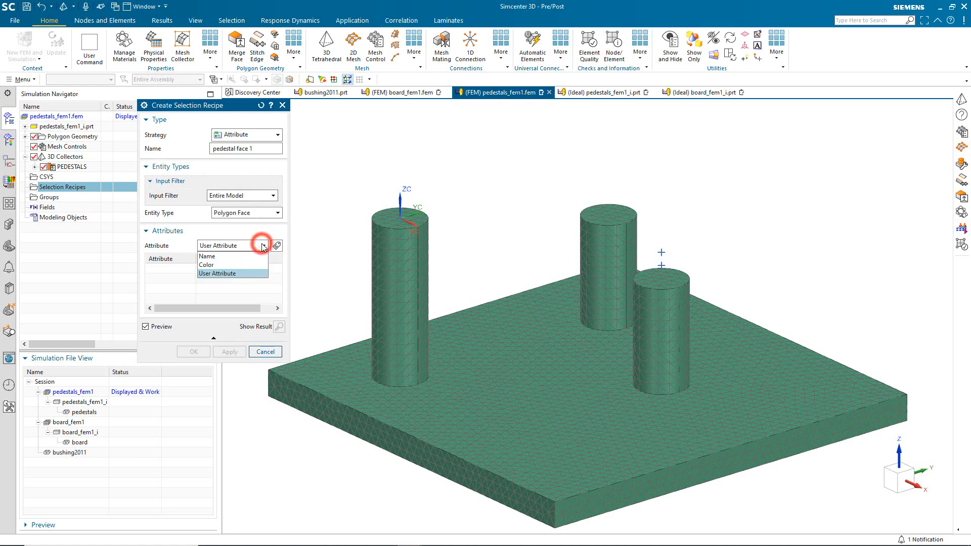
{"action": "left_click", "coordinate": [263, 246]}
Add a String user attribute titled pedestal face with the single value 1 and create the selection recipe.
{"action": "left_click", "coordinate": [277, 246]}
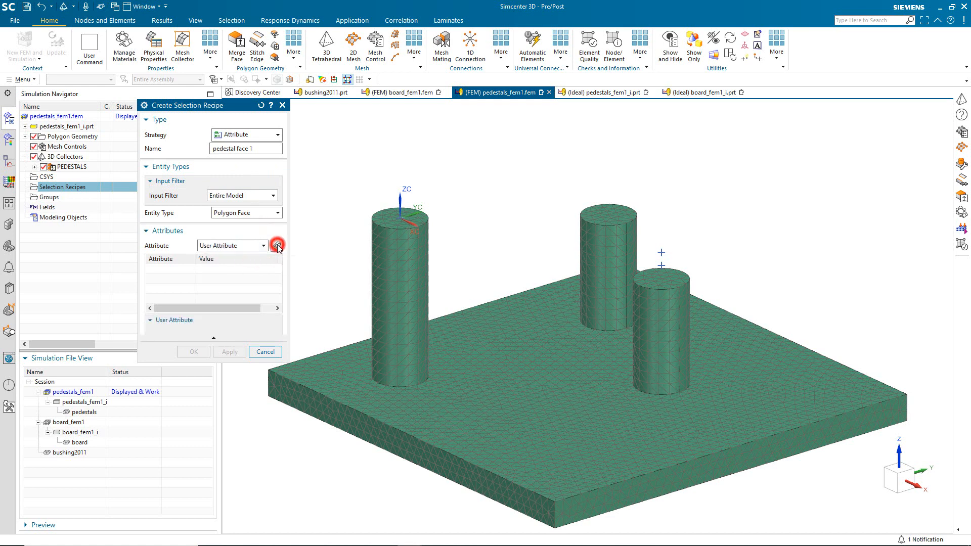
{"action": "left_click", "coordinate": [263, 335]}
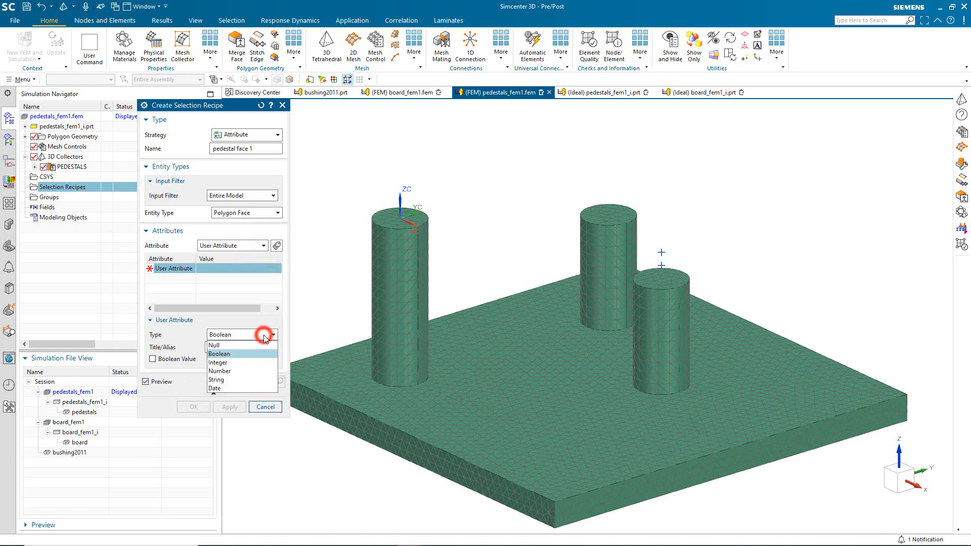
{"action": "left_click", "coordinate": [240, 380]}
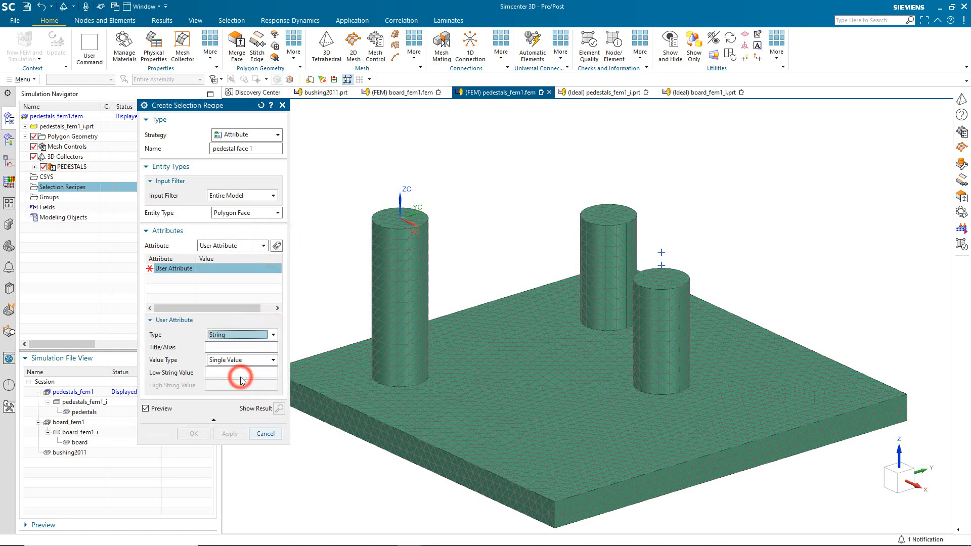
{"action": "left_click", "coordinate": [225, 347]}
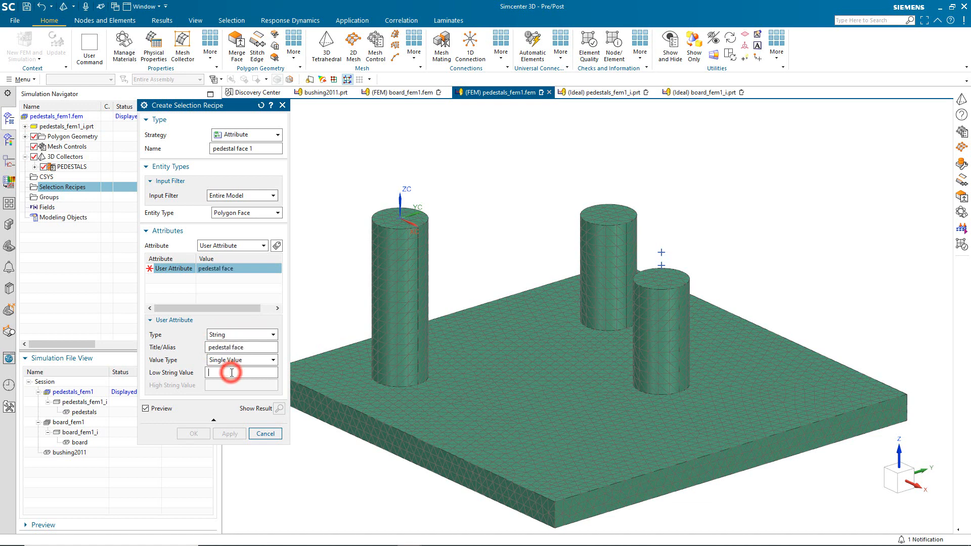
{"action": "type", "text": "1"}
{"action": "key", "text": "Tab"}
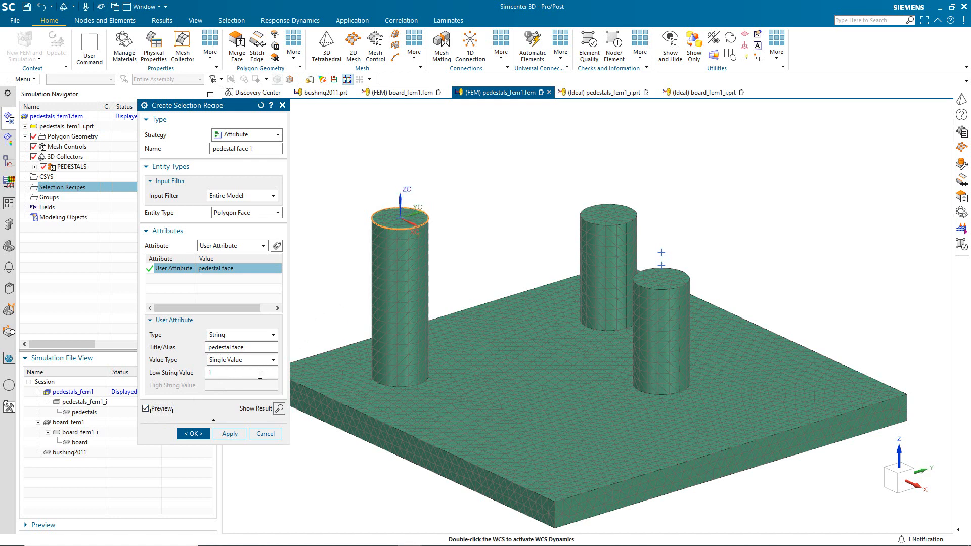
{"action": "left_click", "coordinate": [193, 433]}
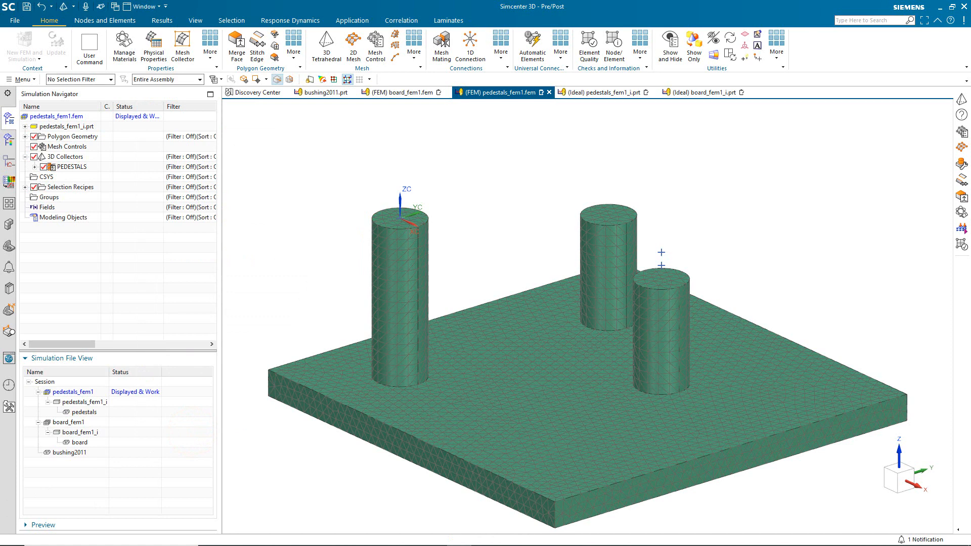
Display bushing2011 and create the assembly FEM bushing2011_assyfem1.afm from it with the Simcenter Nastran Structural environment.
{"action": "double_click", "coordinate": [70, 452]}
{"action": "right_click", "coordinate": [70, 454]}
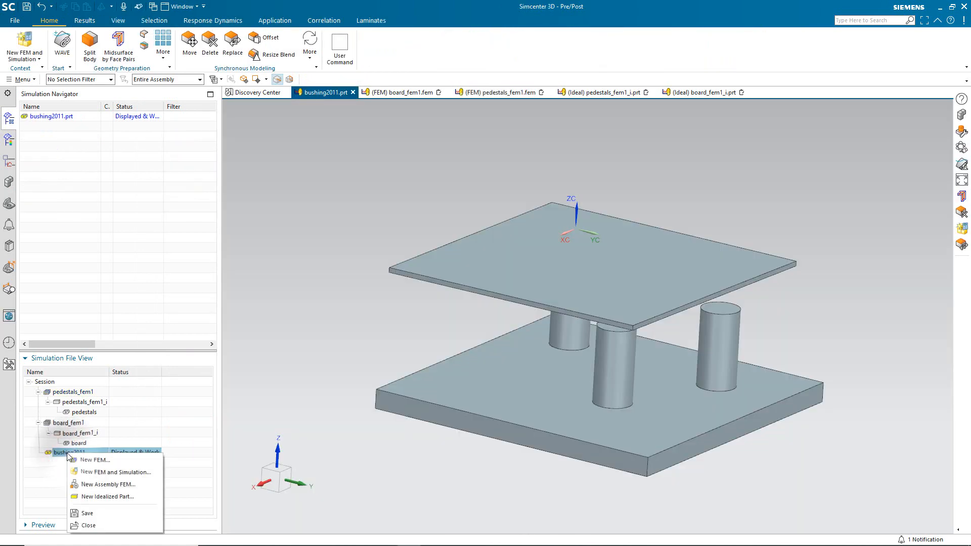
{"action": "left_click", "coordinate": [101, 484]}
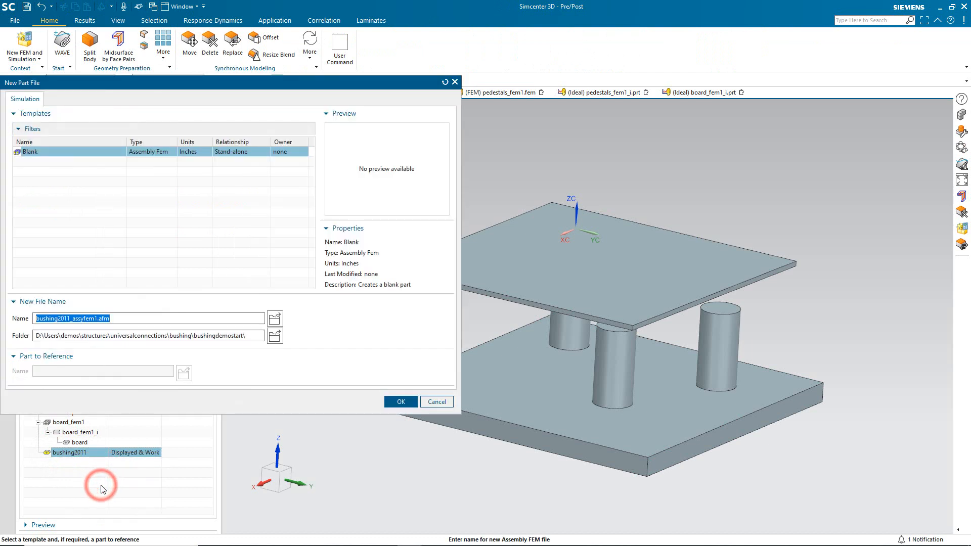
{"action": "left_click", "coordinate": [394, 401]}
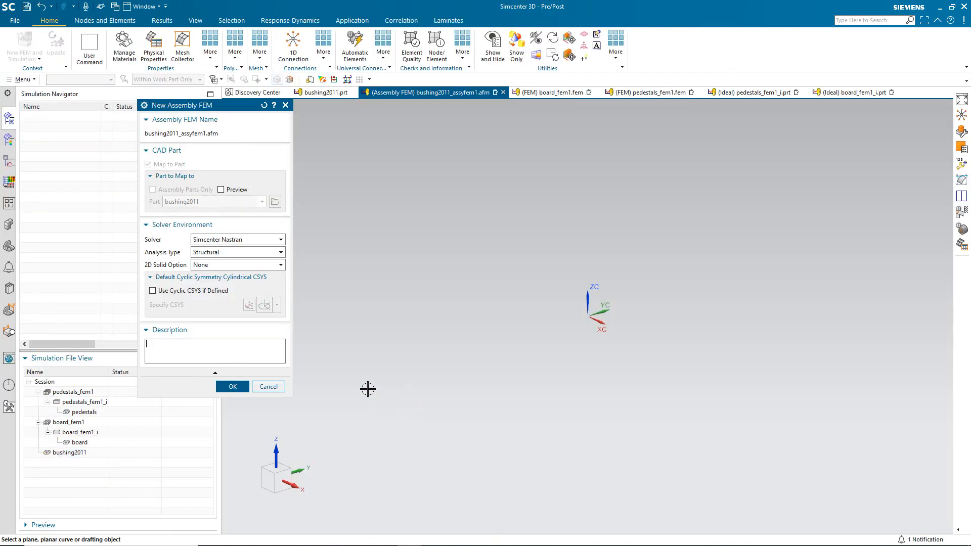
{"action": "left_click", "coordinate": [240, 387]}
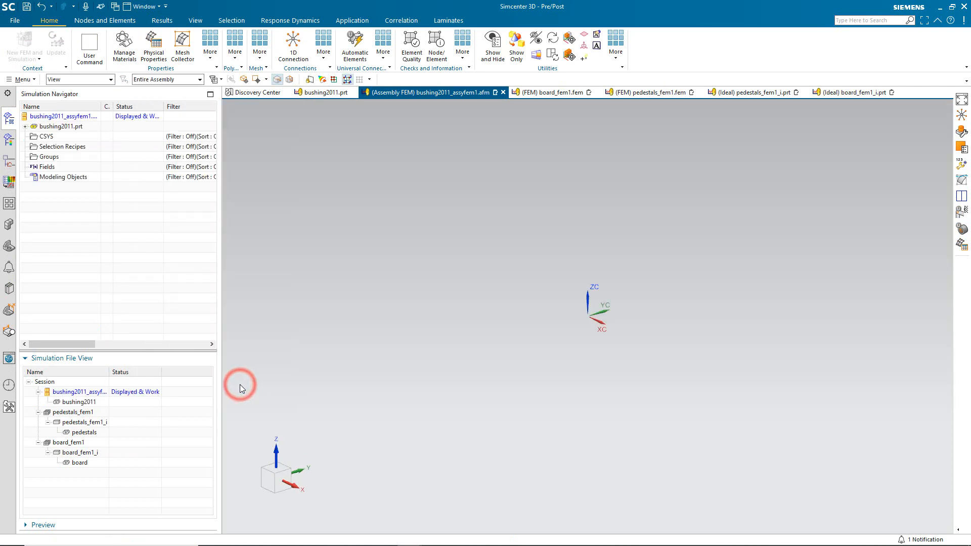
Map pedestals.prt and board.prt individually to their associated models pedestals_fem1 and board_fem1, using the Use Original layer option.
{"action": "left_click", "coordinate": [26, 126]}
{"action": "left_click", "coordinate": [59, 136]}
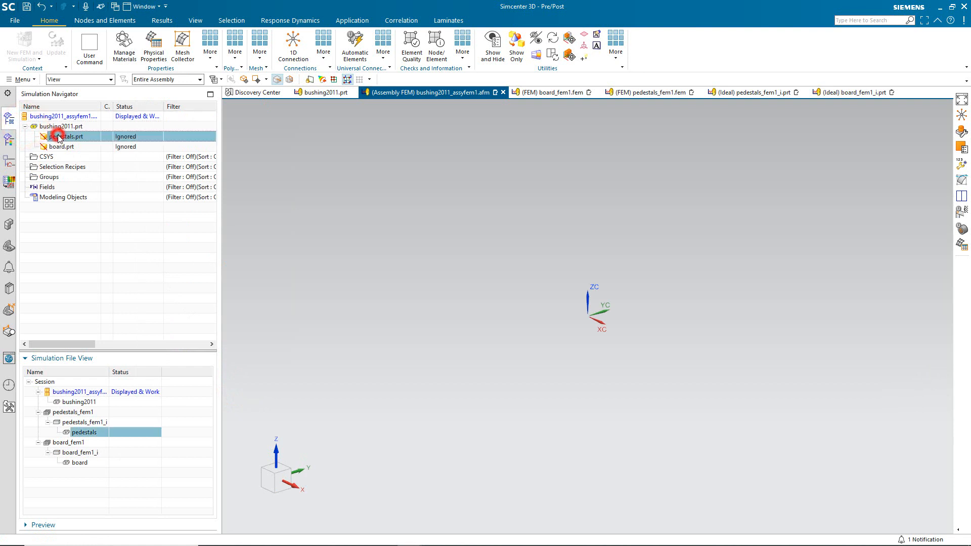
{"action": "left_click", "coordinate": [61, 146], "text": "ctrl"}
{"action": "right_click", "coordinate": [64, 147]}
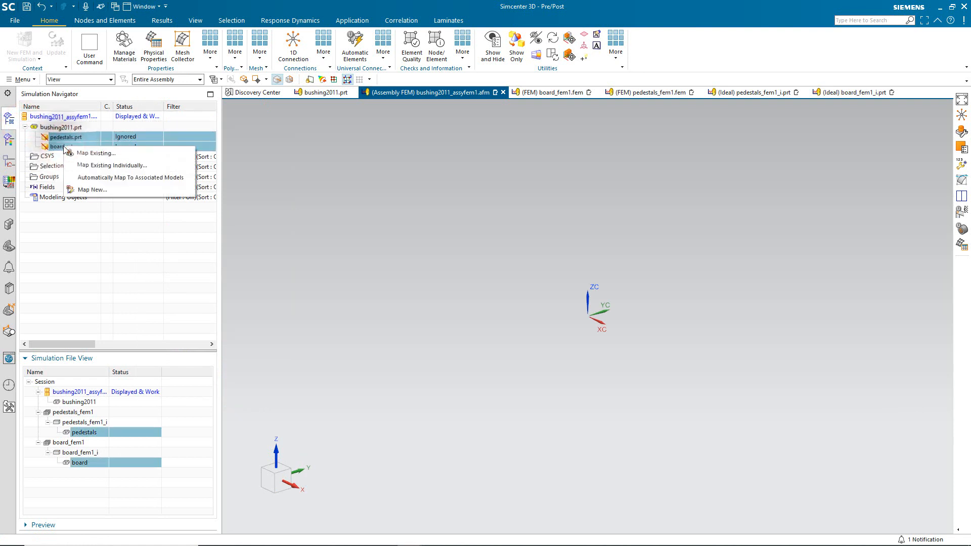
{"action": "left_click", "coordinate": [101, 166]}
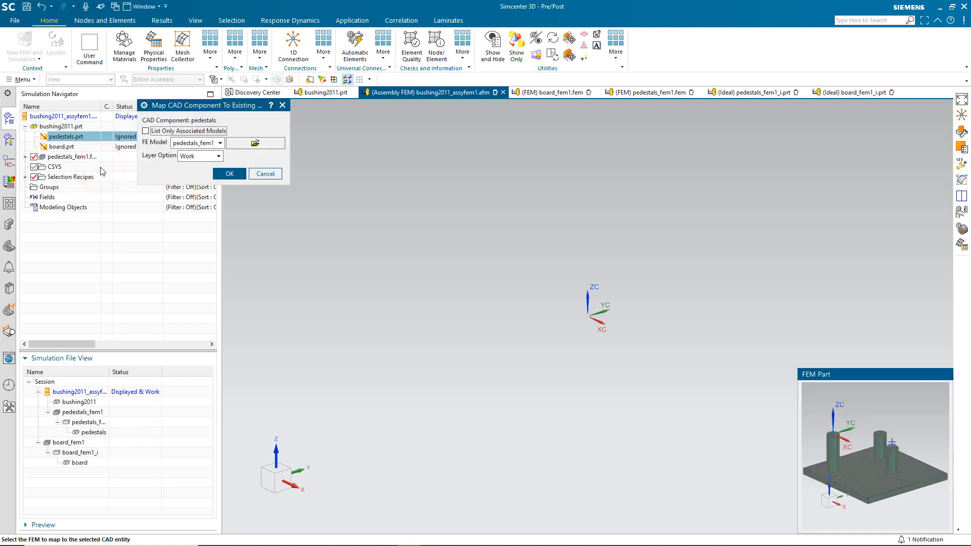
{"action": "left_click", "coordinate": [175, 132]}
{"action": "left_click", "coordinate": [206, 155]}
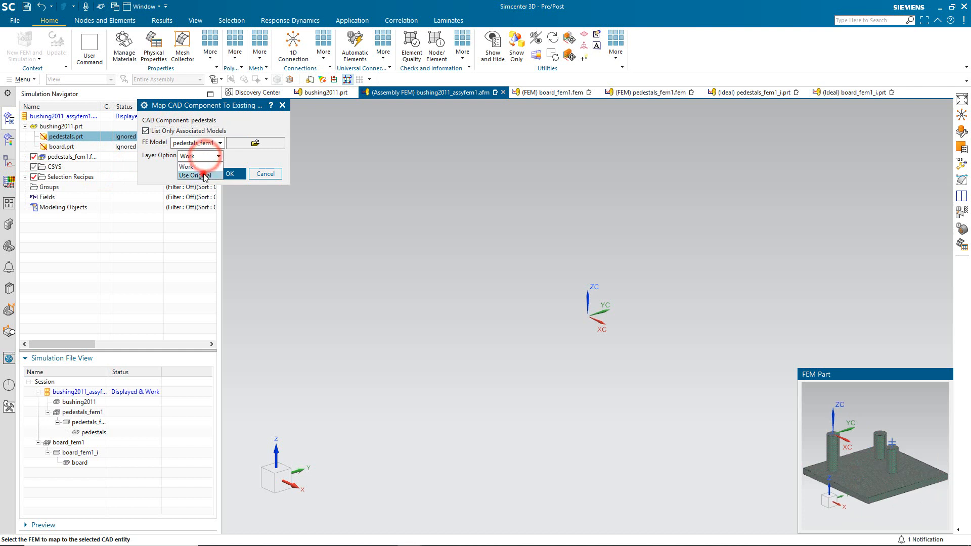
{"action": "left_click", "coordinate": [201, 171]}
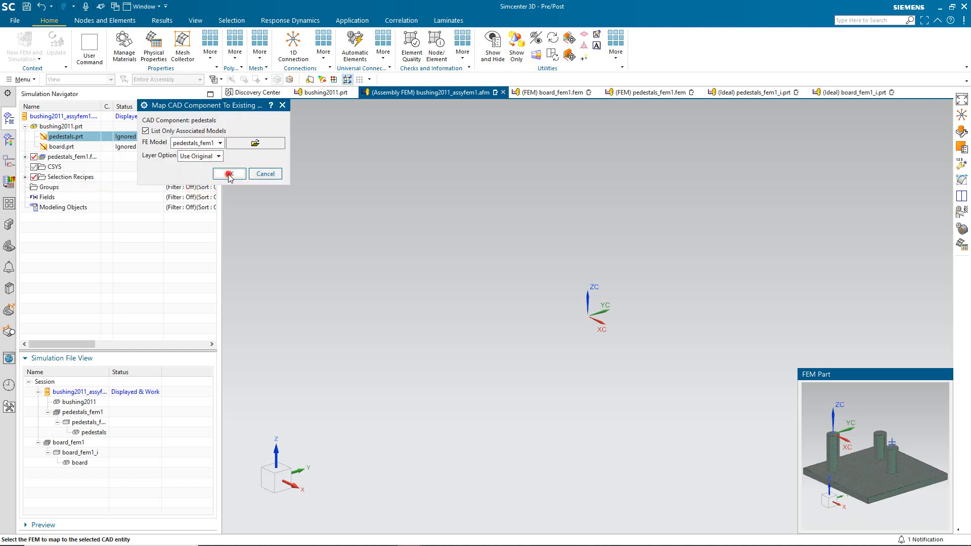
{"action": "left_click", "coordinate": [229, 174]}
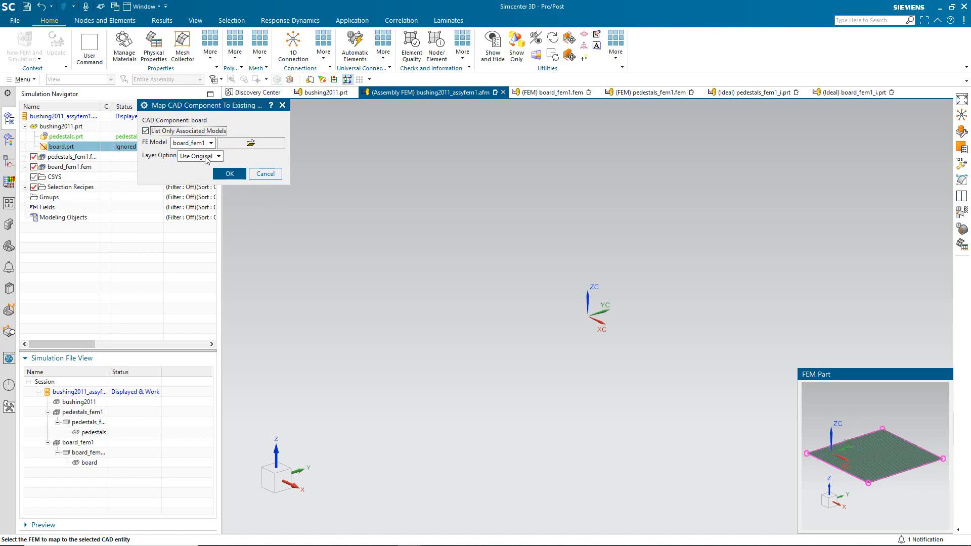
{"action": "left_click", "coordinate": [229, 174]}
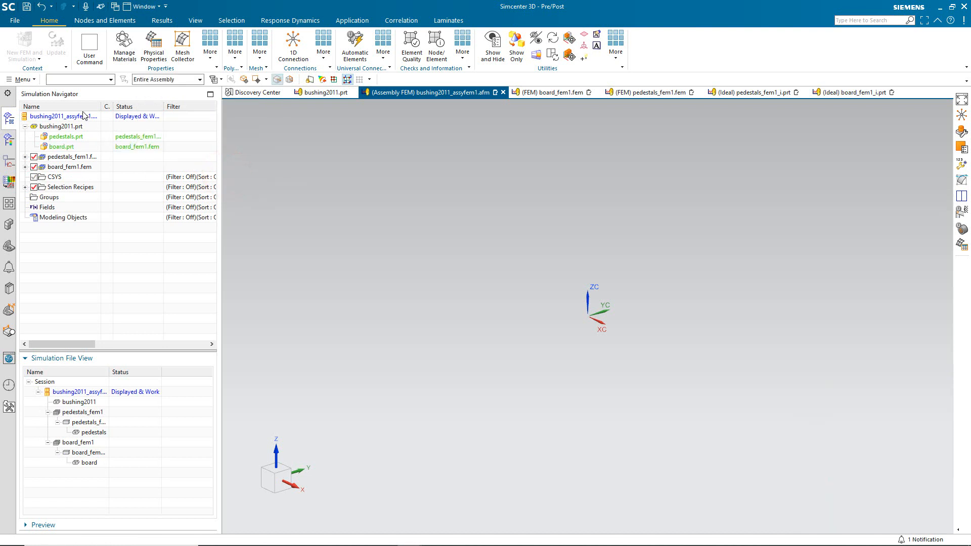
Make layer 11 the work layer in the assembly FEM, turn on layer 12 and turn off layer 1.
{"action": "left_click", "coordinate": [26, 79]}
{"action": "left_click", "coordinate": [47, 138]}
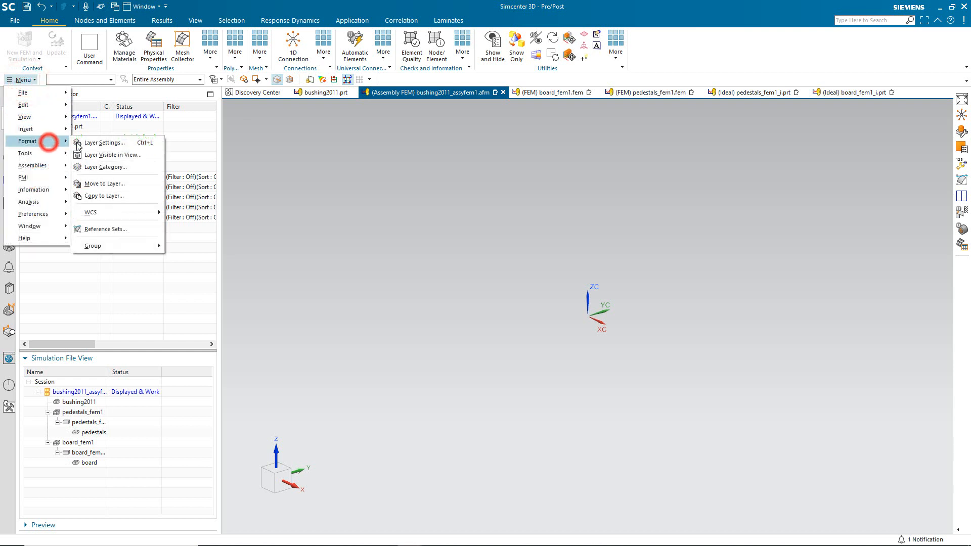
{"action": "left_click", "coordinate": [101, 146]}
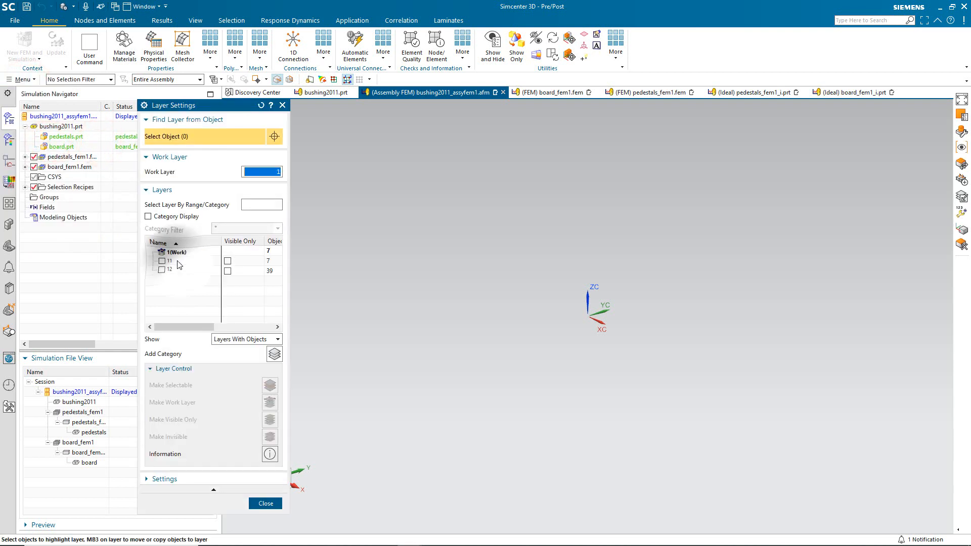
{"action": "right_click", "coordinate": [181, 262]}
{"action": "left_click", "coordinate": [189, 267]}
{"action": "left_click", "coordinate": [160, 270]}
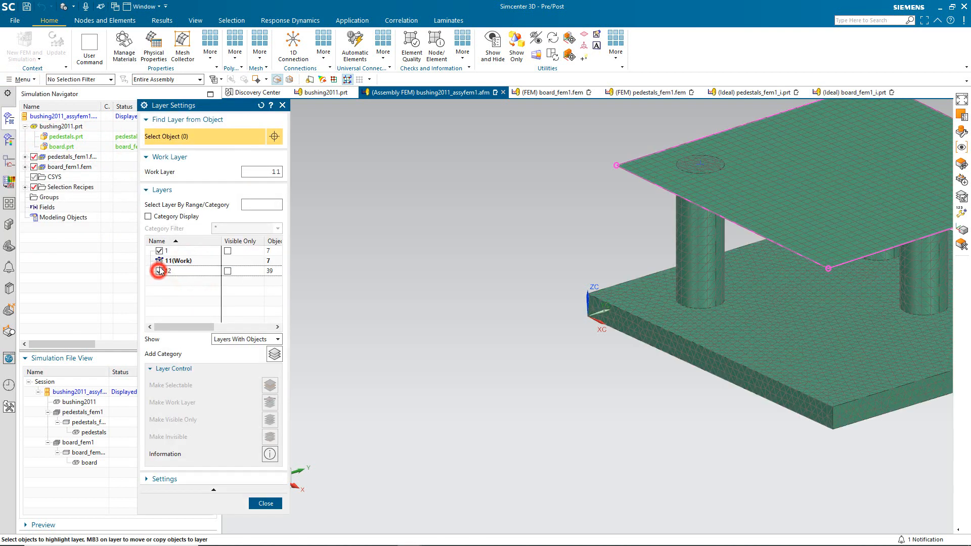
{"action": "left_click", "coordinate": [159, 250]}
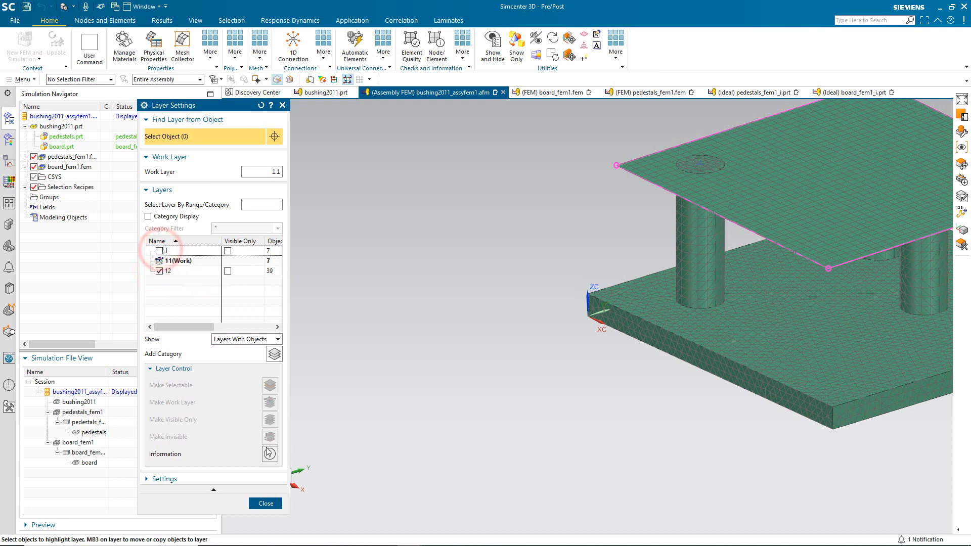
Set up a node-to-node 1D connection with the Proximity Spider method, leg nodes only and element type RBE2.
{"action": "left_click", "coordinate": [268, 504]}
{"action": "right_click", "coordinate": [360, 296]}
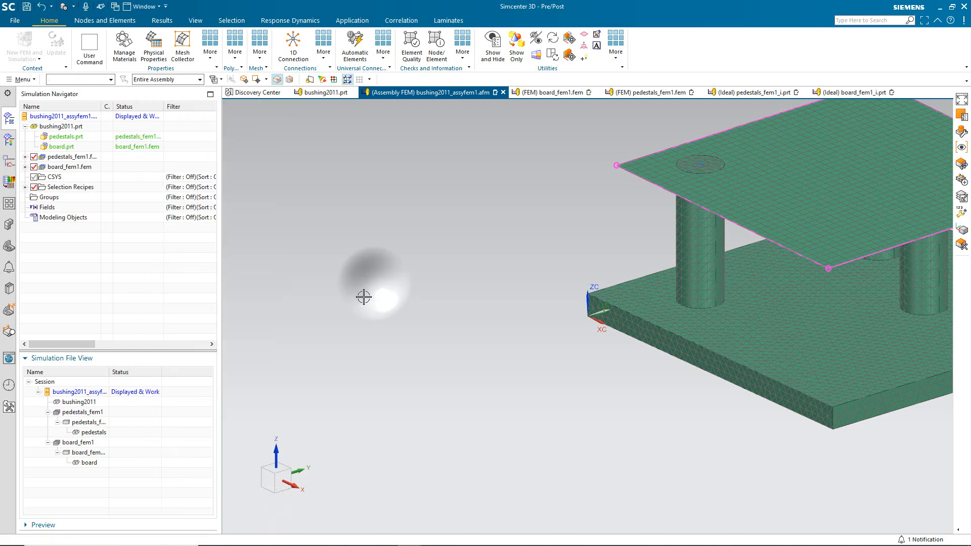
{"action": "left_click", "coordinate": [356, 302]}
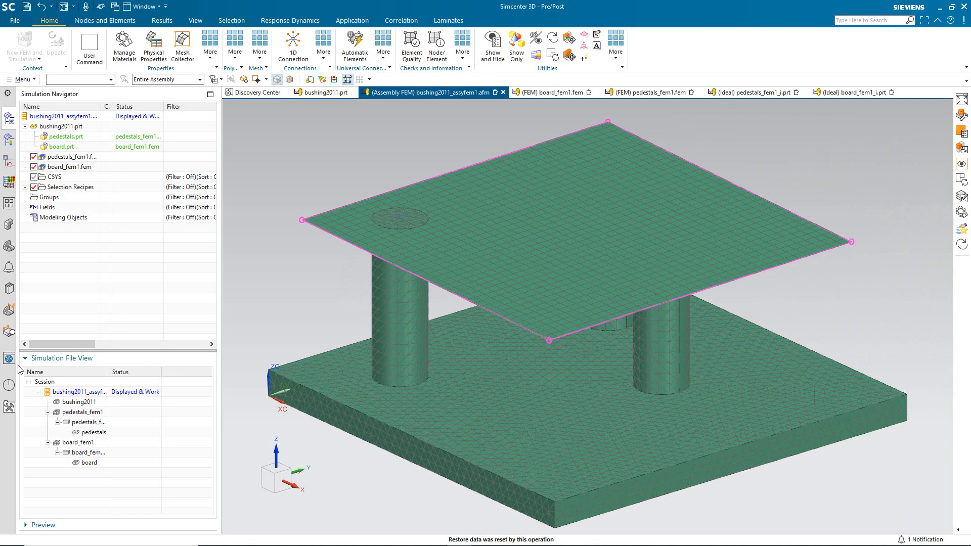
{"action": "left_click", "coordinate": [293, 45]}
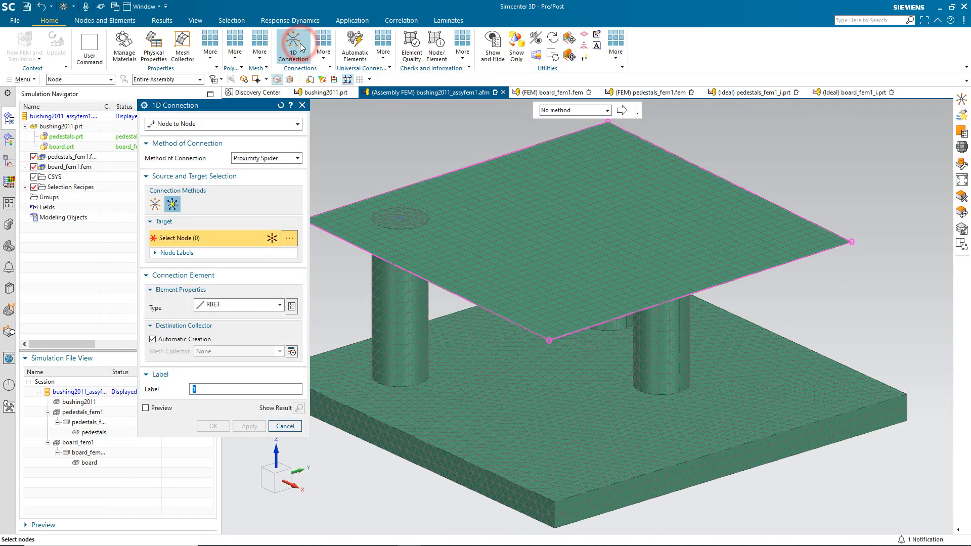
{"action": "left_click", "coordinate": [271, 125]}
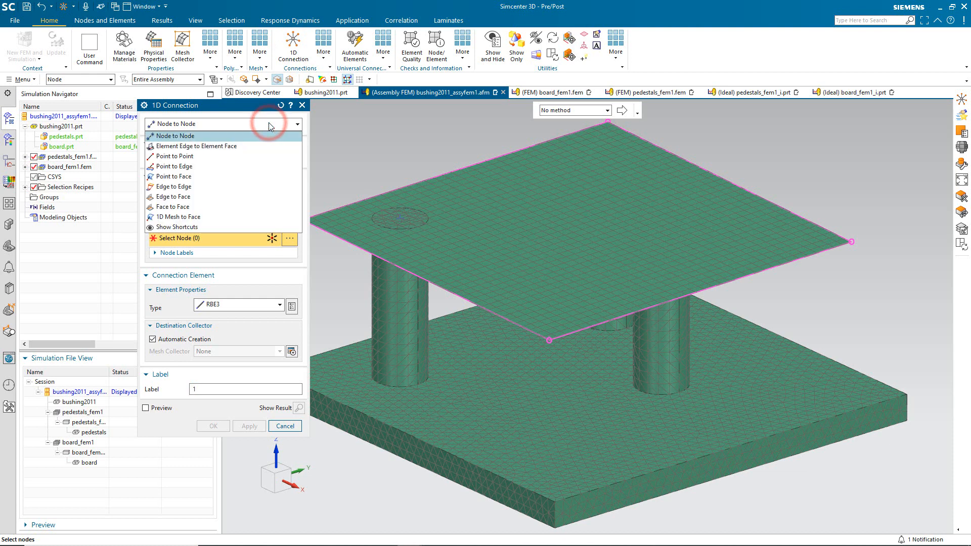
{"action": "left_click", "coordinate": [268, 123]}
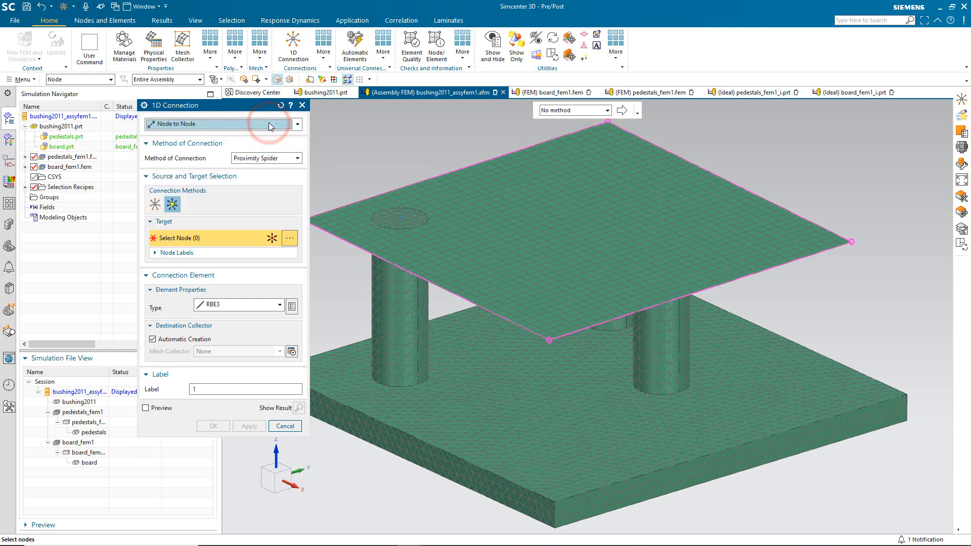
{"action": "left_click", "coordinate": [255, 157]}
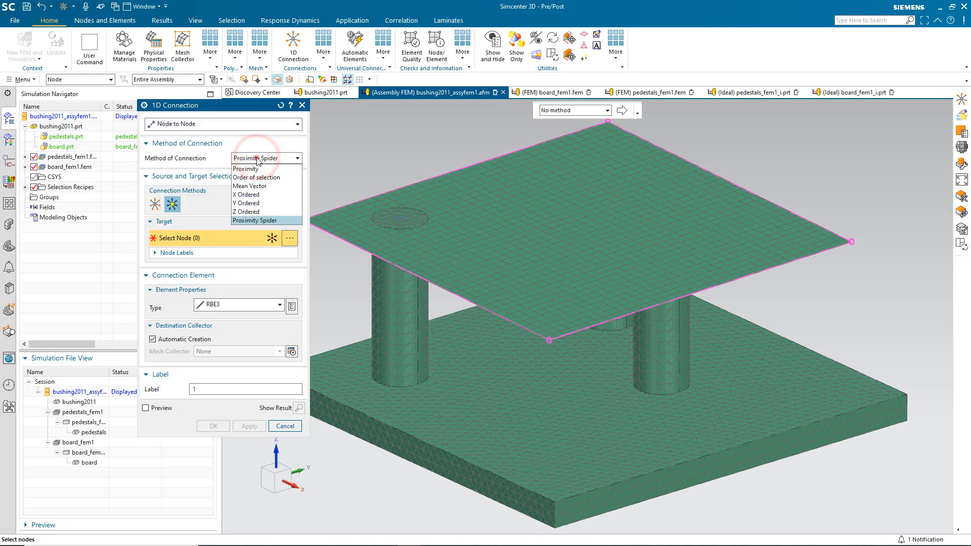
{"action": "left_click", "coordinate": [256, 157]}
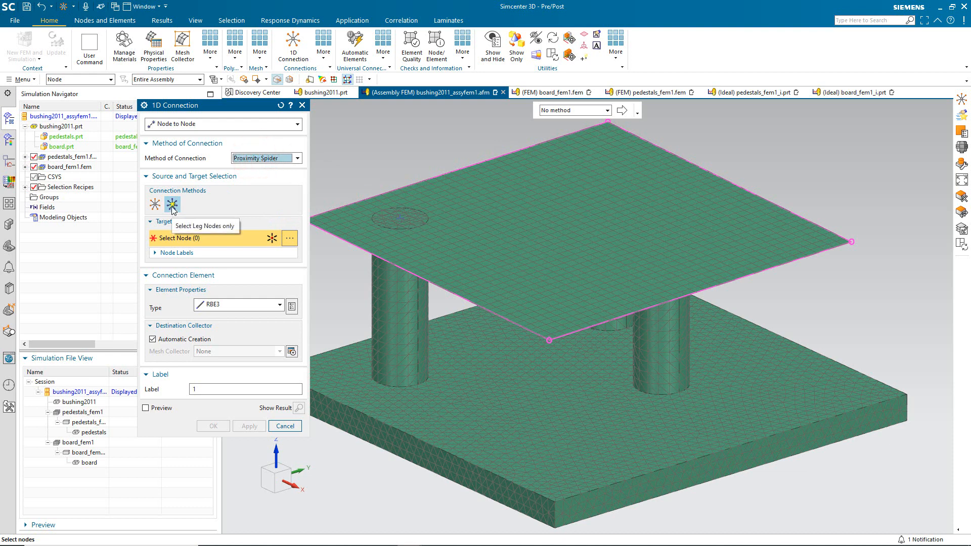
{"action": "left_click", "coordinate": [232, 305]}
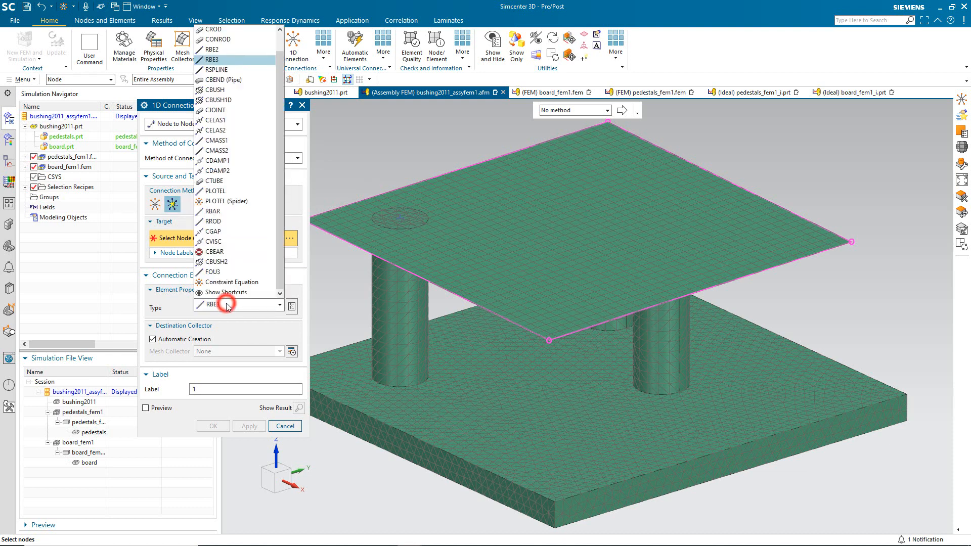
{"action": "left_click", "coordinate": [215, 49]}
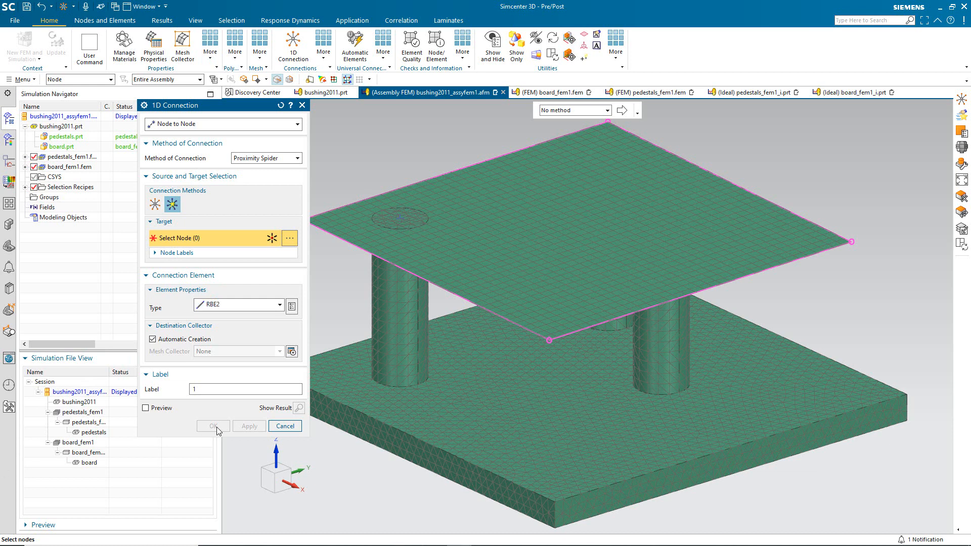
Add all nodes on the top face of the pedestal at the low-X, high-Y corner as targets, using Related Nodes and the Polygon Face filter.
{"action": "middle_click_drag", "start_coordinate": [438, 393], "coordinate": [408, 386]}
{"action": "scroll", "coordinate": [706, 239], "scroll_direction": "up", "scroll_amount": 5}
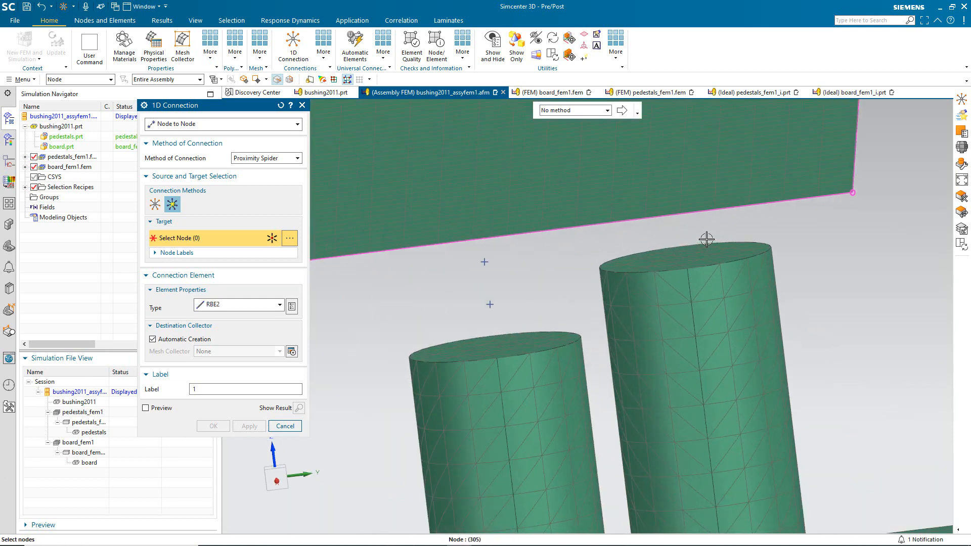
{"action": "left_click", "coordinate": [592, 113]}
{"action": "left_click", "coordinate": [581, 131]}
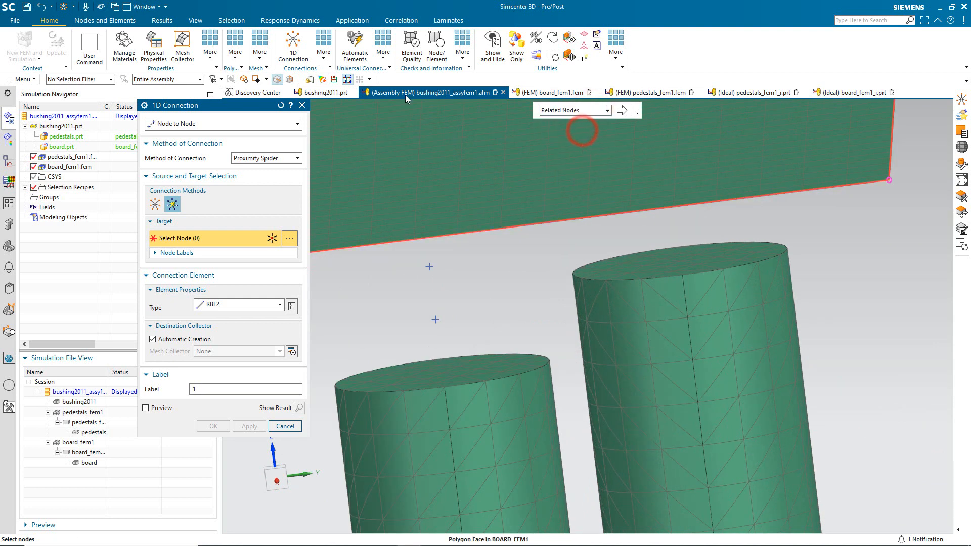
{"action": "left_click", "coordinate": [109, 79]}
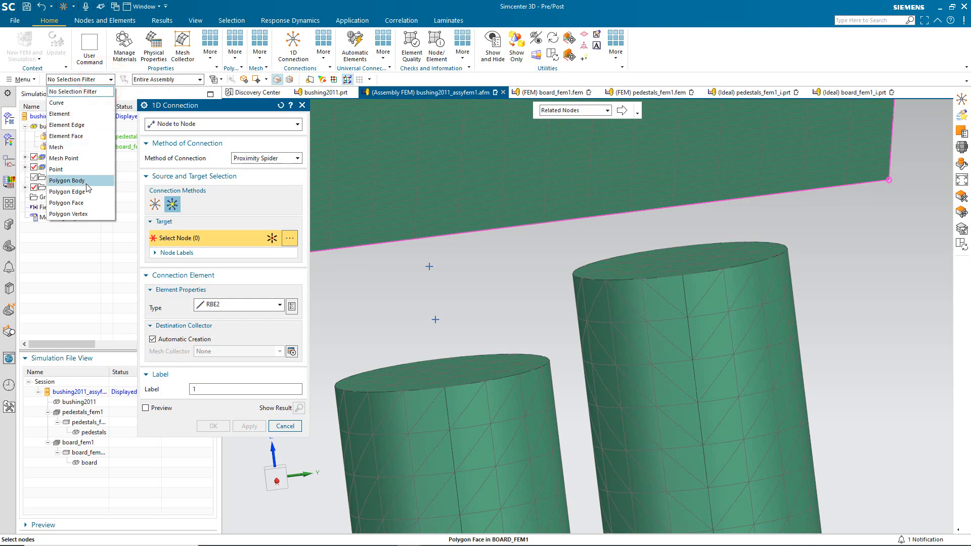
{"action": "left_click", "coordinate": [87, 202]}
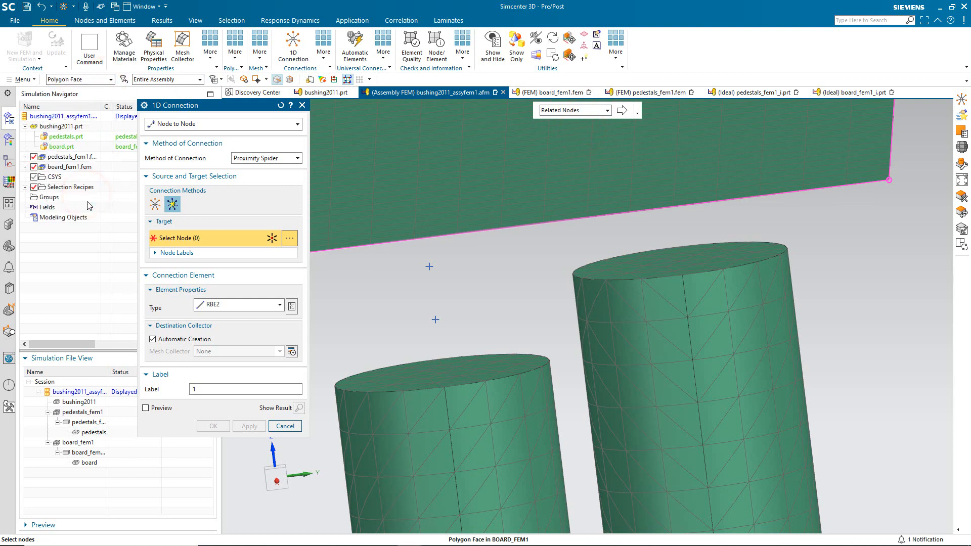
{"action": "left_click", "coordinate": [655, 272]}
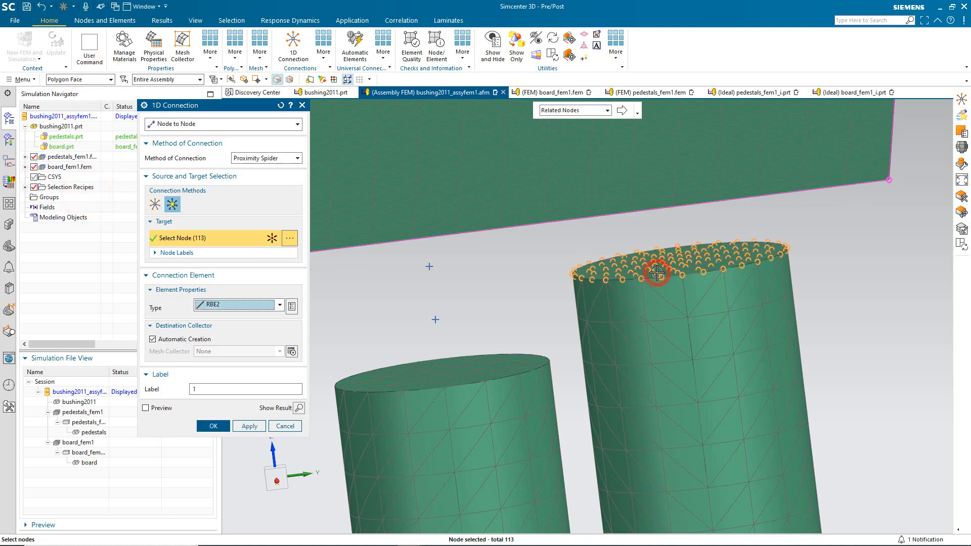
Display the assembly as wireframe and view it straight down the Z axis around the selected pedestal nodes.
{"action": "scroll", "coordinate": [651, 277], "scroll_direction": "down", "scroll_amount": 3}
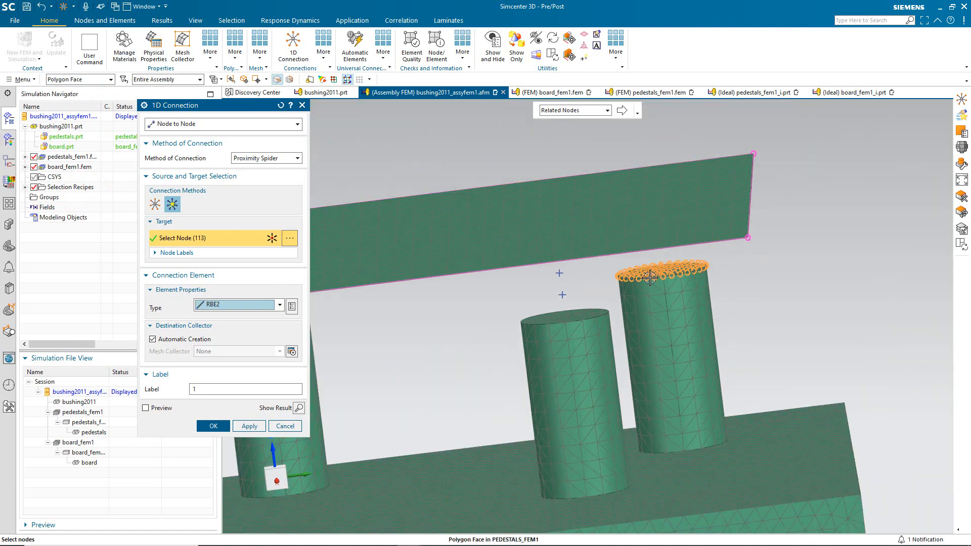
{"action": "middle_click_drag", "start_coordinate": [653, 280], "coordinate": [657, 334]}
{"action": "right_click_drag", "start_coordinate": [812, 236], "coordinate": [811, 243]}
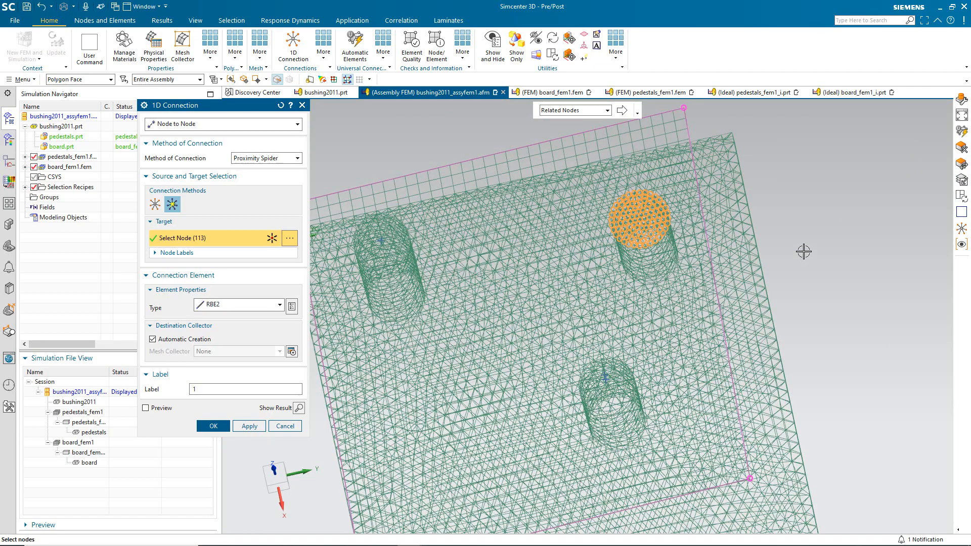
{"action": "middle_click_drag", "start_coordinate": [808, 249], "coordinate": [808, 256]}
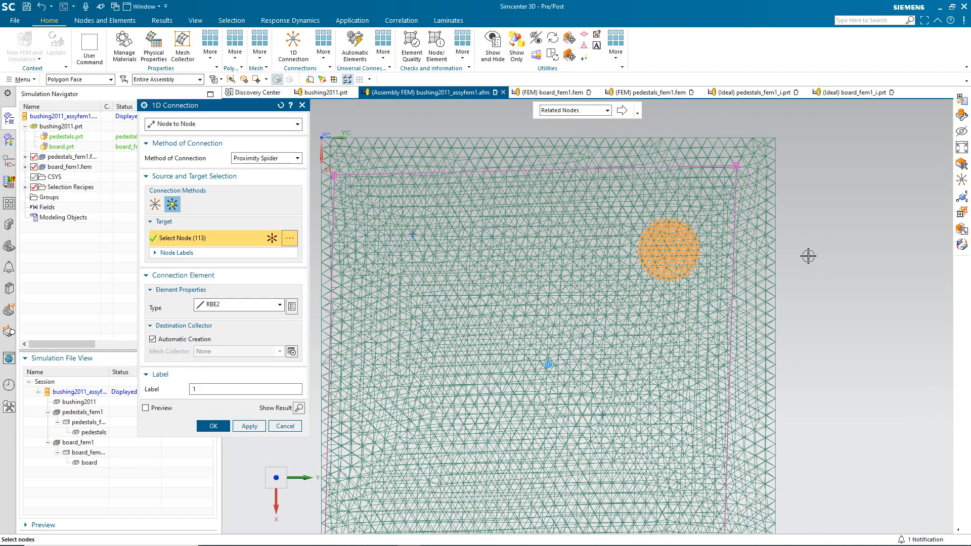
{"action": "scroll", "coordinate": [791, 229], "scroll_direction": "up", "scroll_amount": 3}
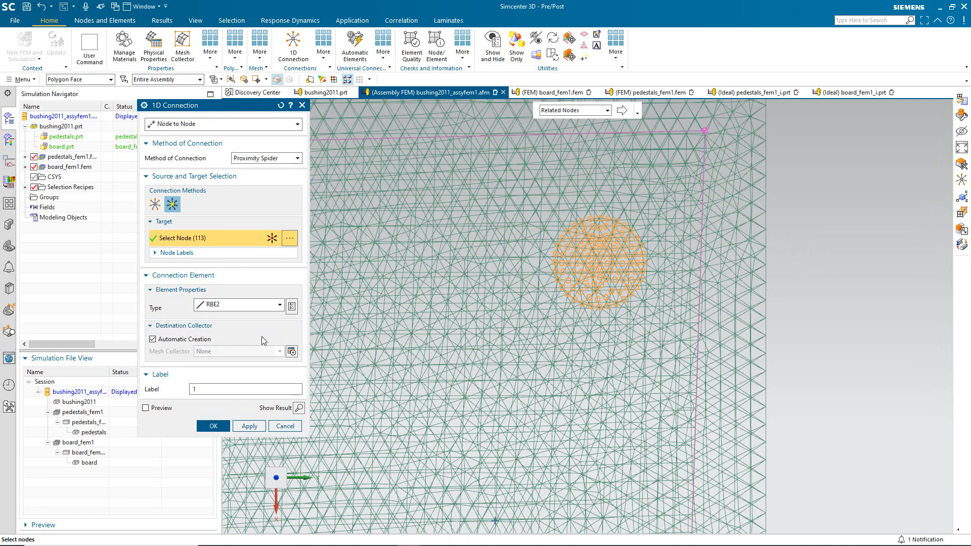
Set layer 12 to visible only in the layer settings, keeping layer 11 as the work layer.
{"action": "left_click", "coordinate": [21, 79]}
{"action": "left_click", "coordinate": [48, 141]}
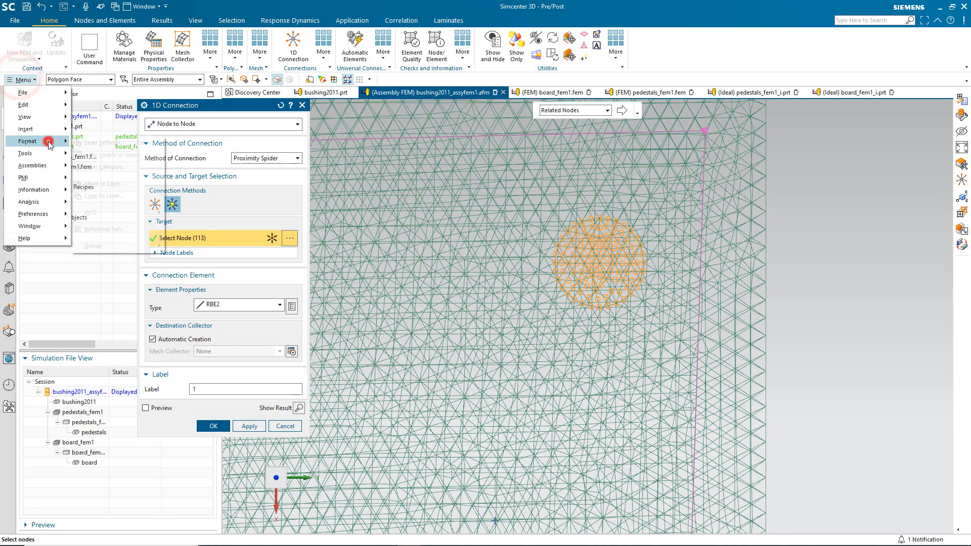
{"action": "left_click", "coordinate": [96, 143]}
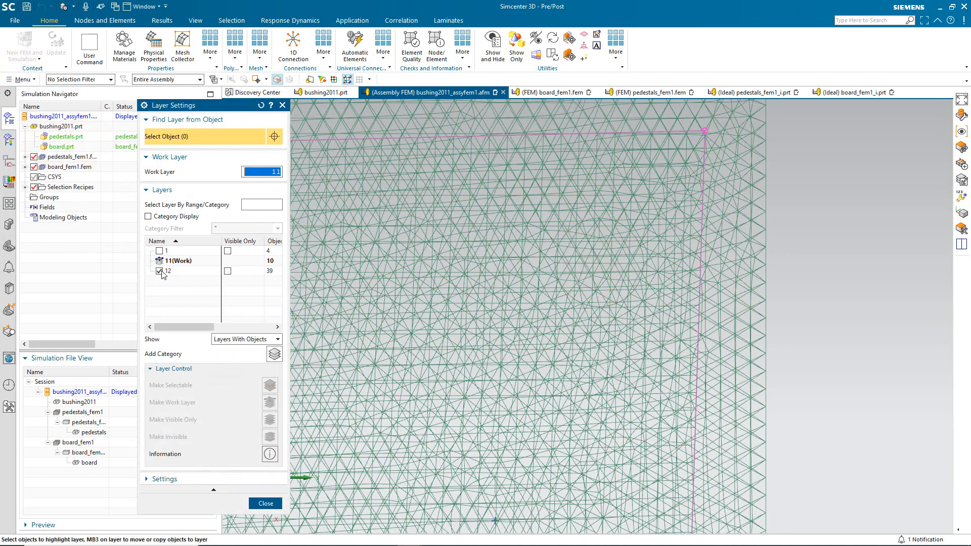
{"action": "right_click", "coordinate": [179, 273]}
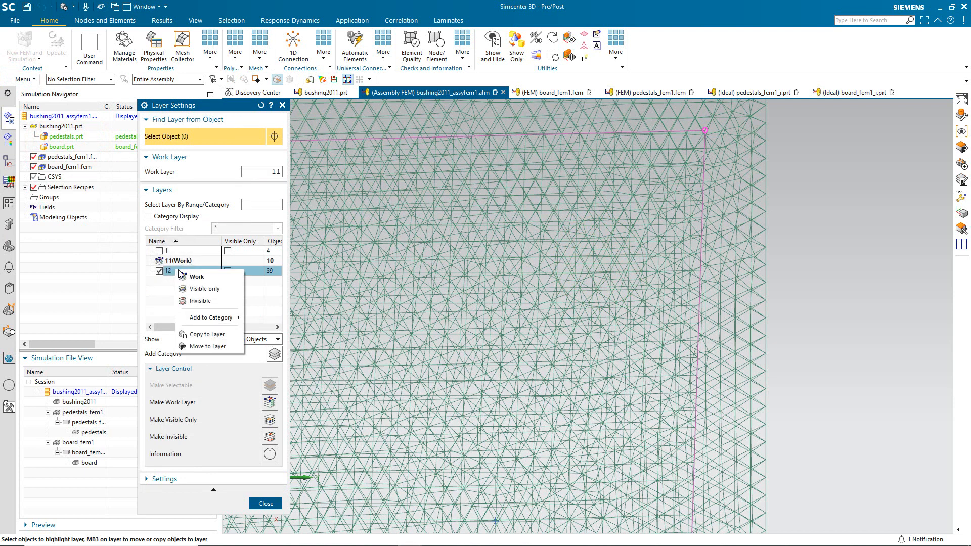
{"action": "left_click", "coordinate": [205, 288]}
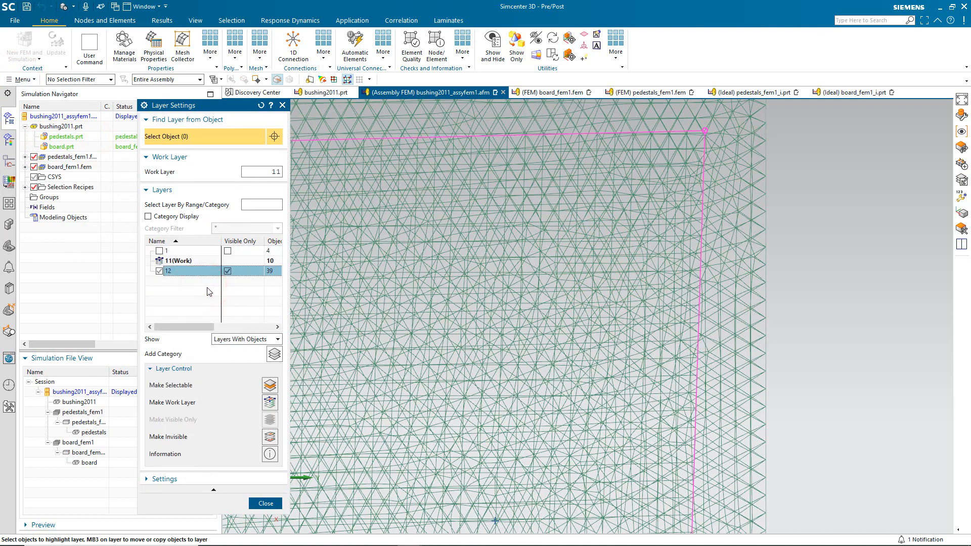
{"action": "left_click", "coordinate": [265, 503]}
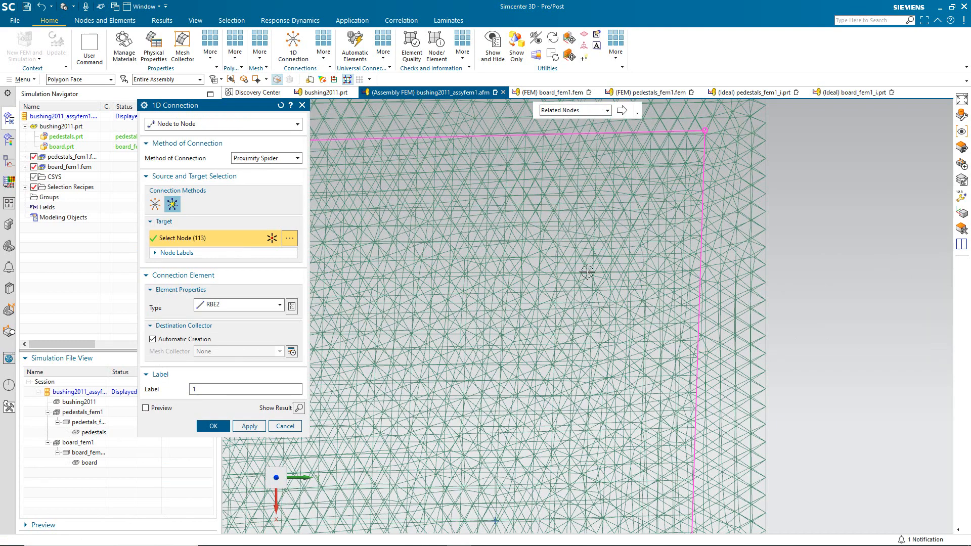
Add the board nodes inside a circle above the pedestal face to the targets and create the RBE2 spider connection.
{"action": "scroll", "coordinate": [615, 258], "scroll_direction": "up", "scroll_amount": 5}
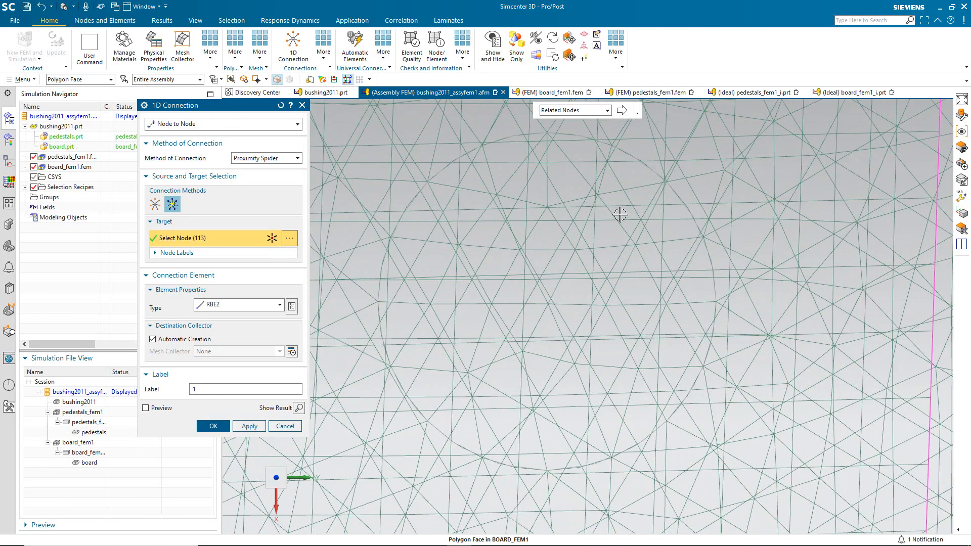
{"action": "left_click", "coordinate": [266, 80]}
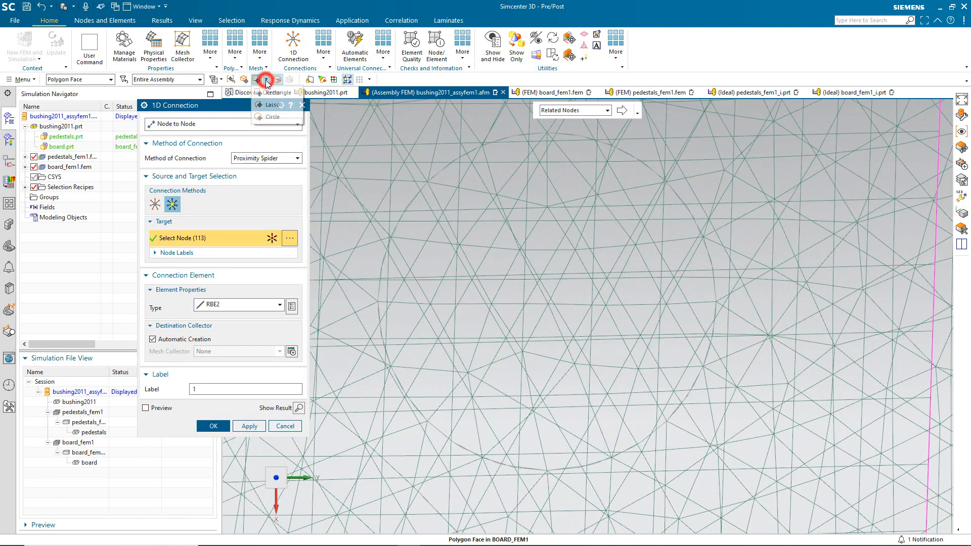
{"action": "left_click", "coordinate": [272, 116]}
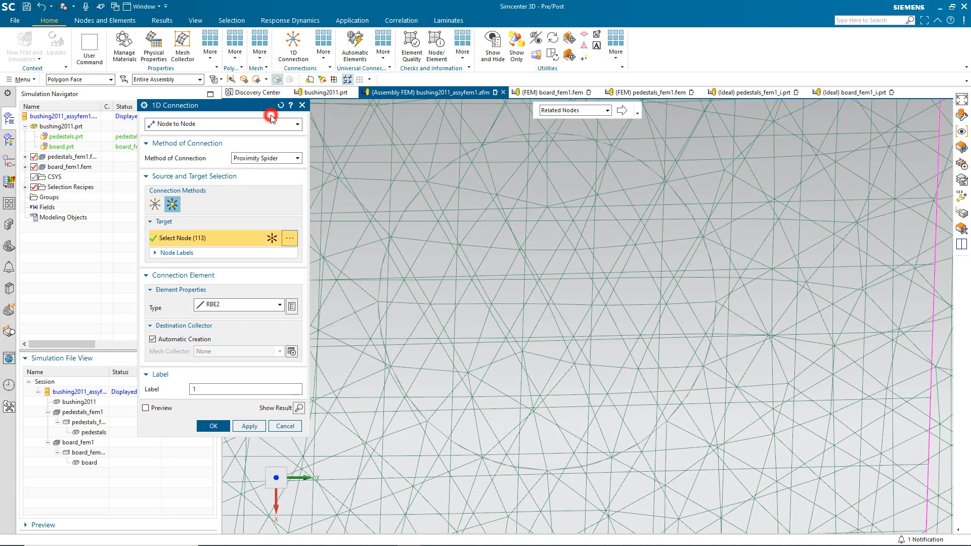
{"action": "left_click", "coordinate": [593, 111]}
{"action": "left_click", "coordinate": [578, 121]}
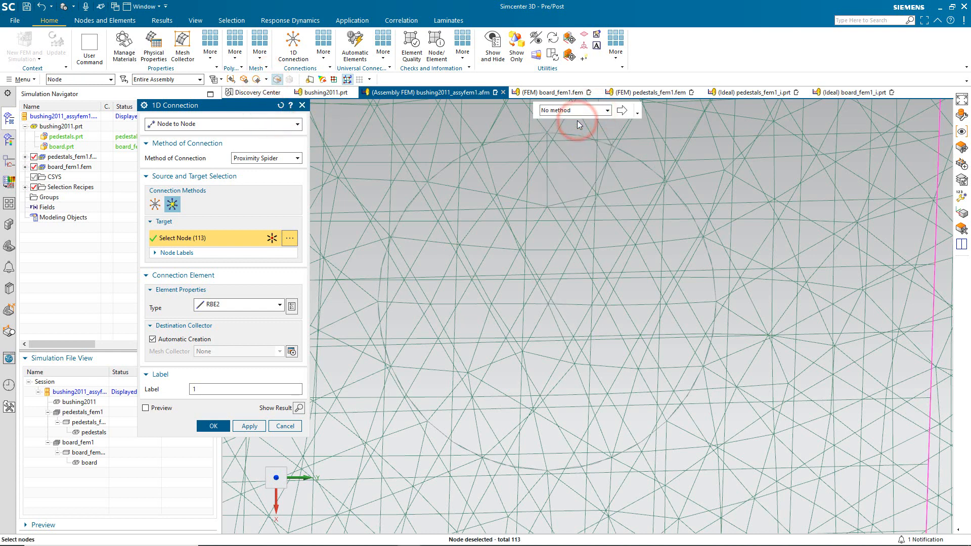
{"action": "left_click_drag", "start_coordinate": [553, 306], "coordinate": [651, 442]}
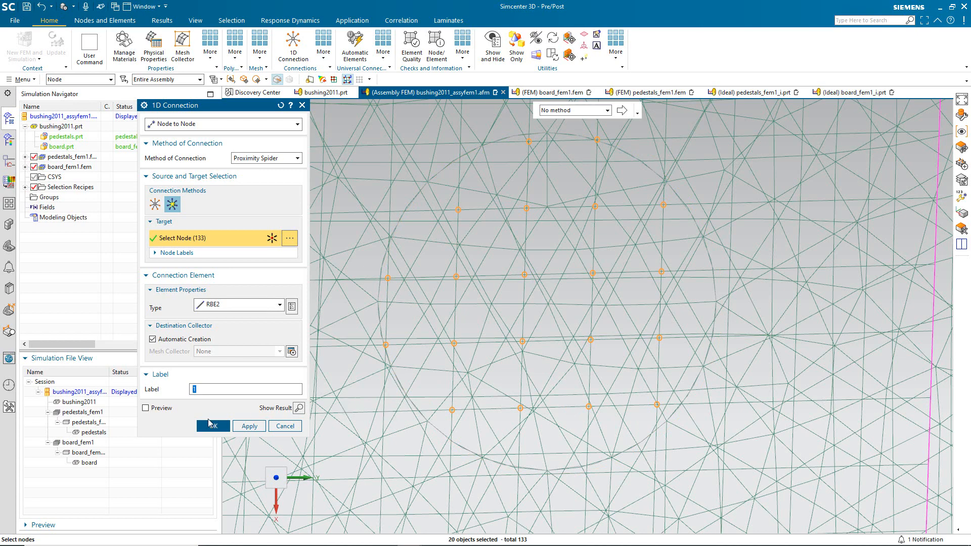
{"action": "left_click", "coordinate": [212, 425]}
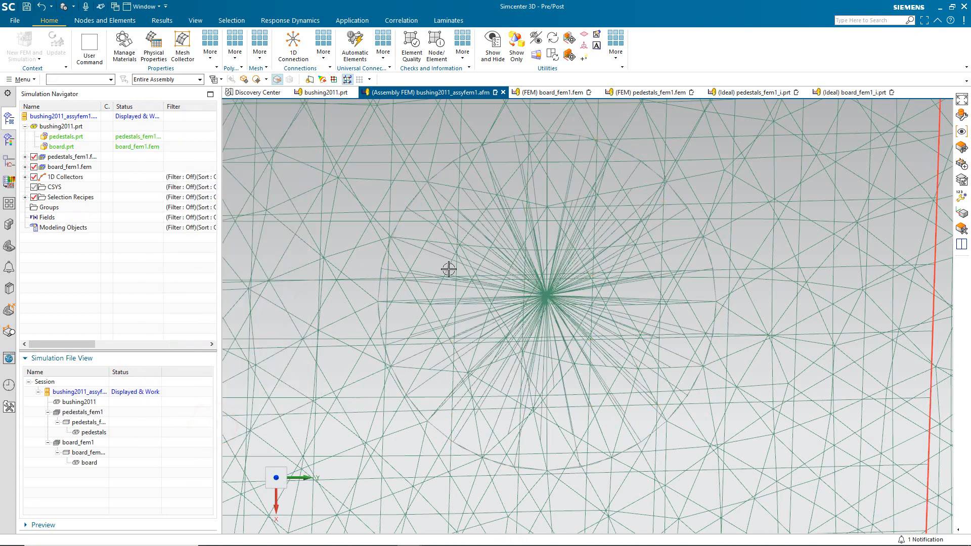
Restore the shaded display with edges and examine the spider connection between the pedestal top and the board.
{"action": "scroll", "coordinate": [471, 318], "scroll_direction": "down", "scroll_amount": 5}
{"action": "right_click", "coordinate": [724, 266]}
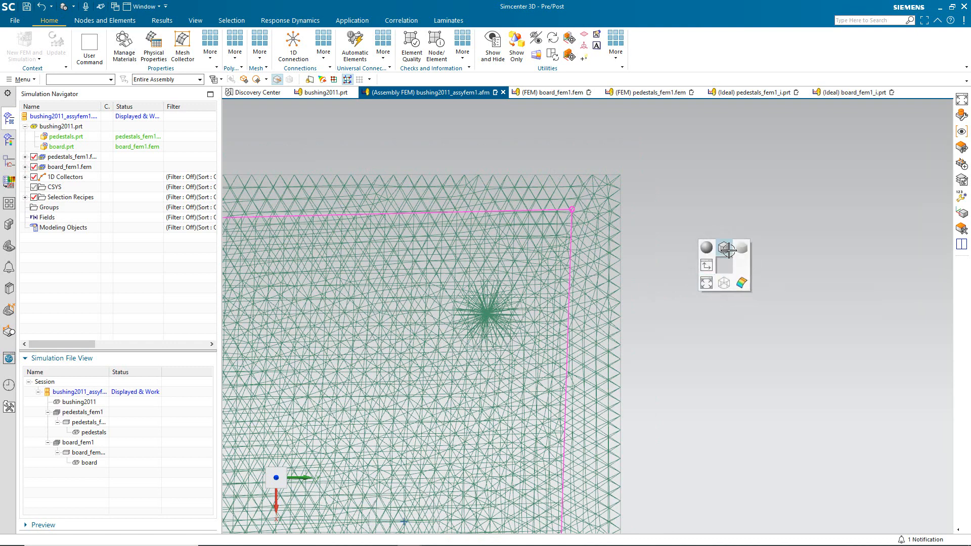
{"action": "left_click", "coordinate": [726, 248]}
{"action": "mouse_move", "coordinate": [563, 335]}
{"action": "middle_mouse_down"}
{"action": "mouse_move", "coordinate": [515, 344]}
{"action": "mouse_move", "coordinate": [497, 305]}
{"action": "mouse_move", "coordinate": [466, 290]}
{"action": "middle_mouse_up"}
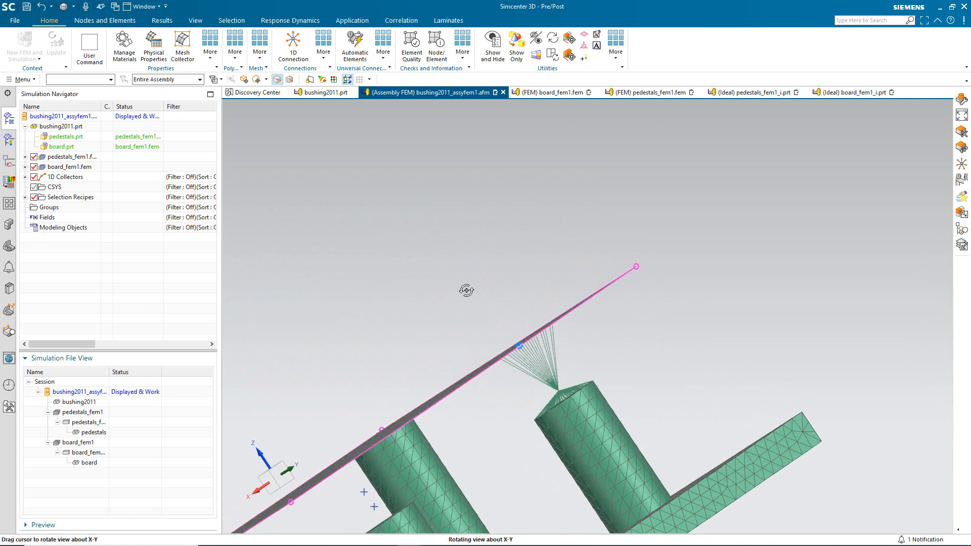
{"action": "scroll", "coordinate": [554, 415], "scroll_direction": "up", "scroll_amount": 5}
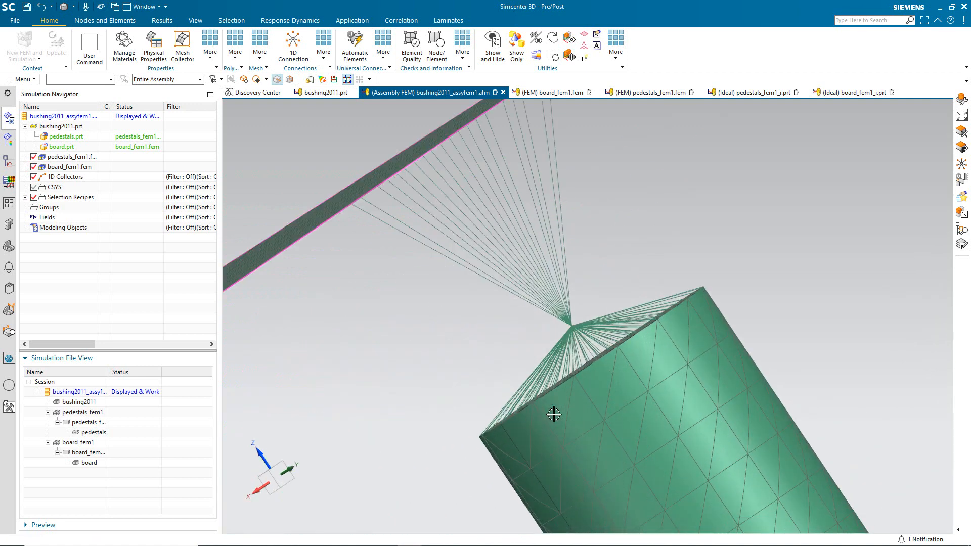
{"action": "scroll", "coordinate": [595, 393], "scroll_direction": "down", "scroll_amount": 4}
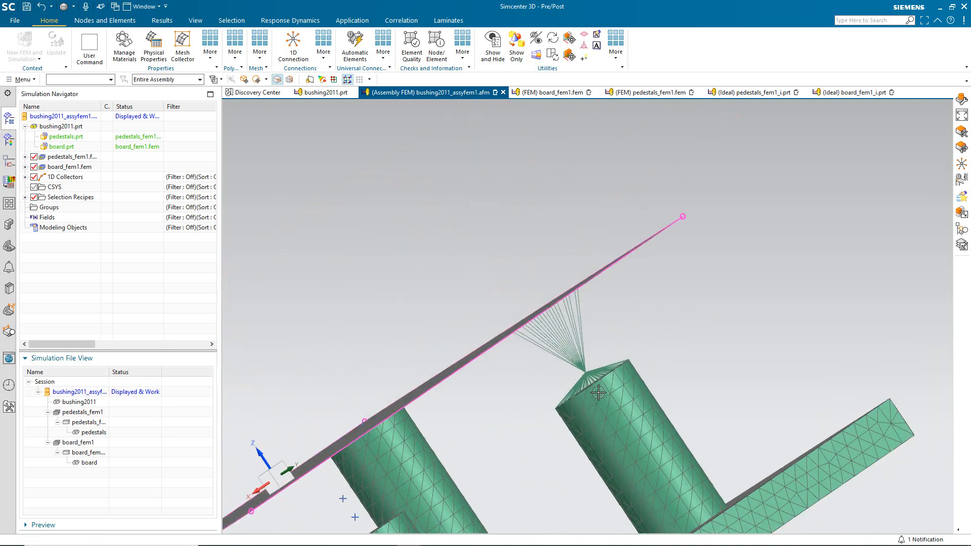
{"action": "middle_click_drag", "start_coordinate": [599, 393], "coordinate": [629, 402]}
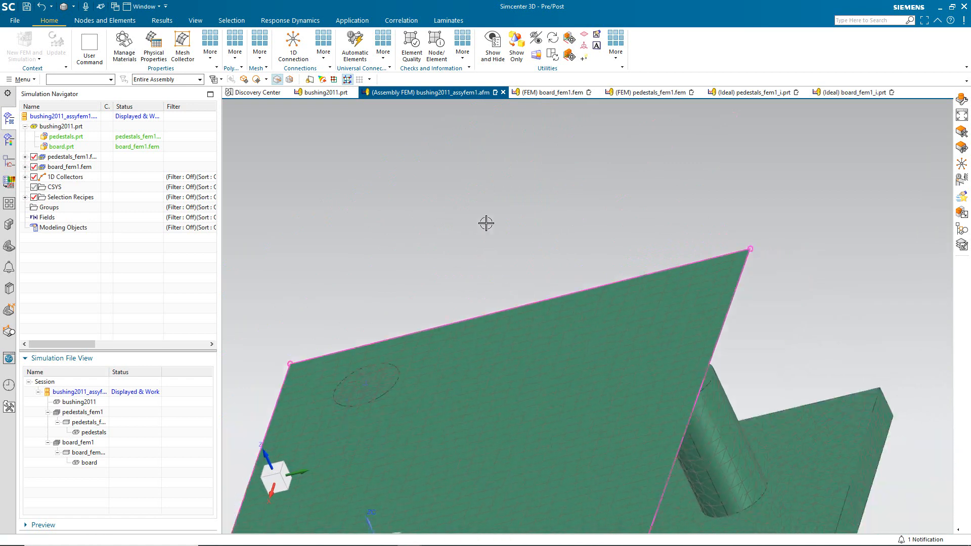
{"action": "scroll", "coordinate": [486, 218], "scroll_direction": "down", "scroll_amount": 5}
{"action": "middle_click_drag", "start_coordinate": [487, 215], "coordinate": [468, 209]}
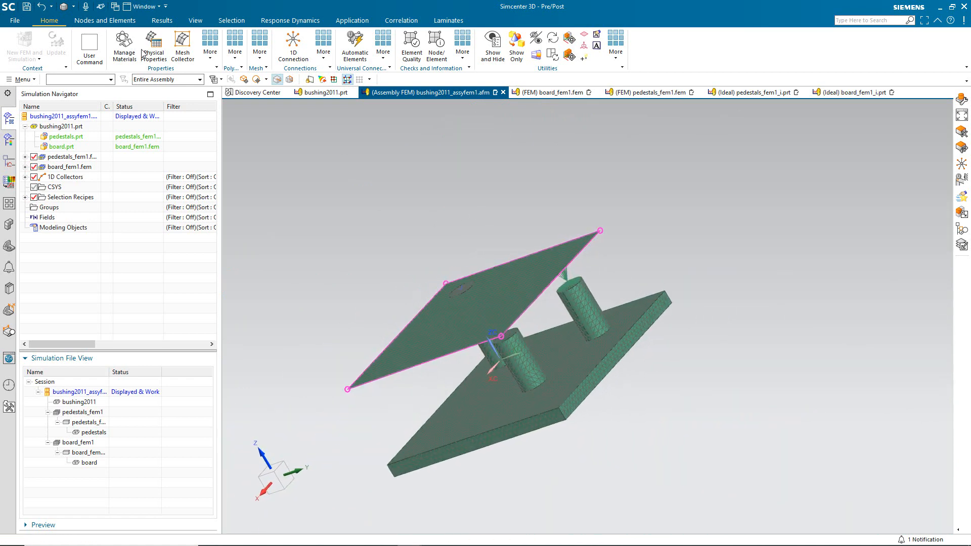
Undo the last spider connection, list the existing selection recipes, and widen the name column to read them.
{"action": "left_click", "coordinate": [41, 7]}
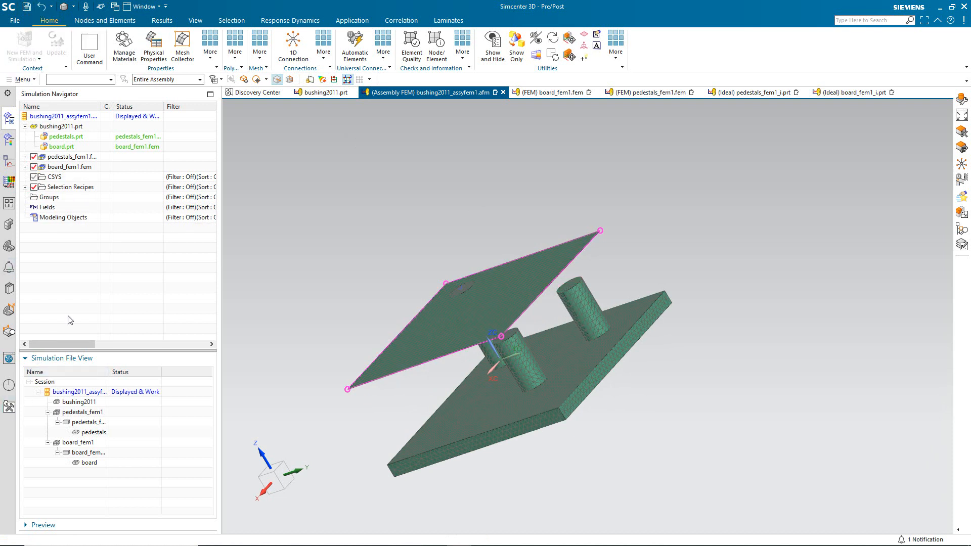
{"action": "left_click", "coordinate": [71, 187]}
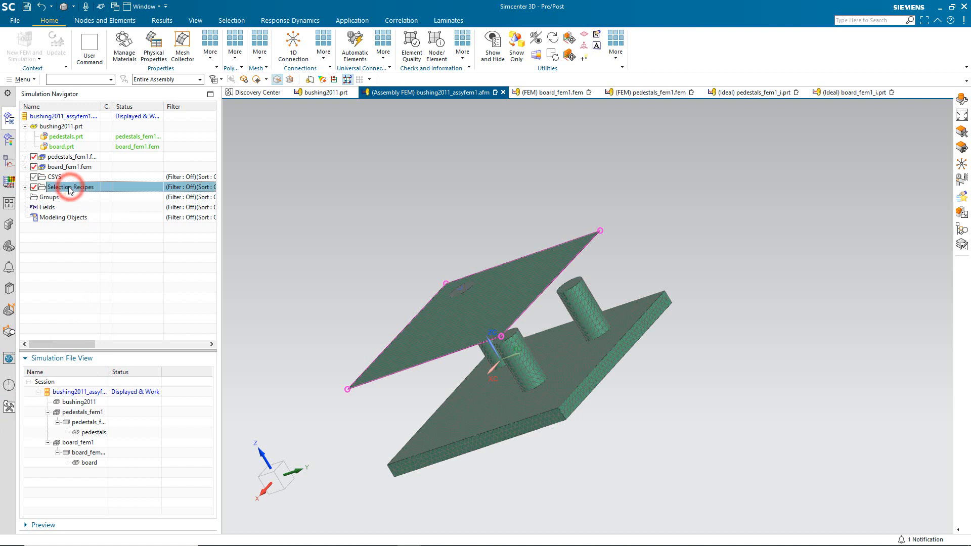
{"action": "left_click", "coordinate": [24, 187]}
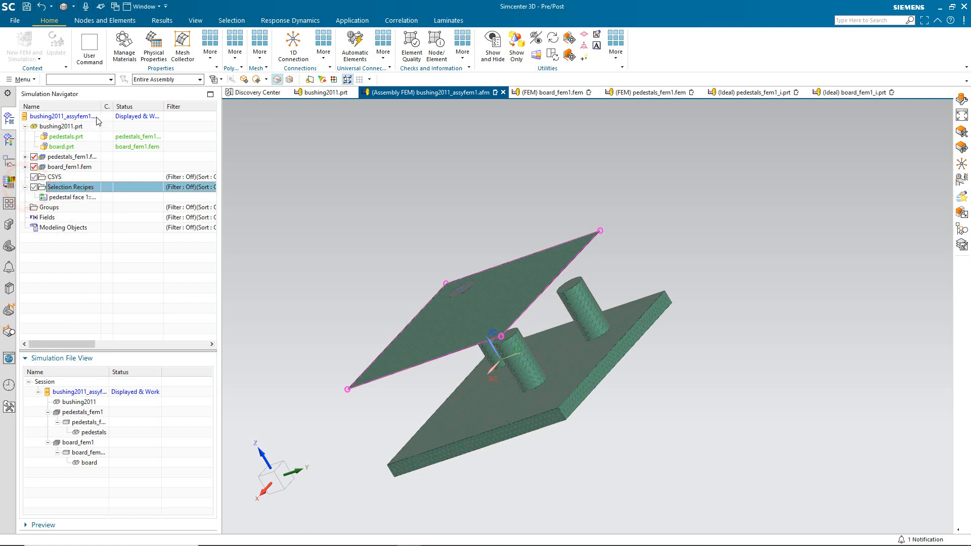
{"action": "left_click_drag", "start_coordinate": [100, 108], "coordinate": [143, 113]}
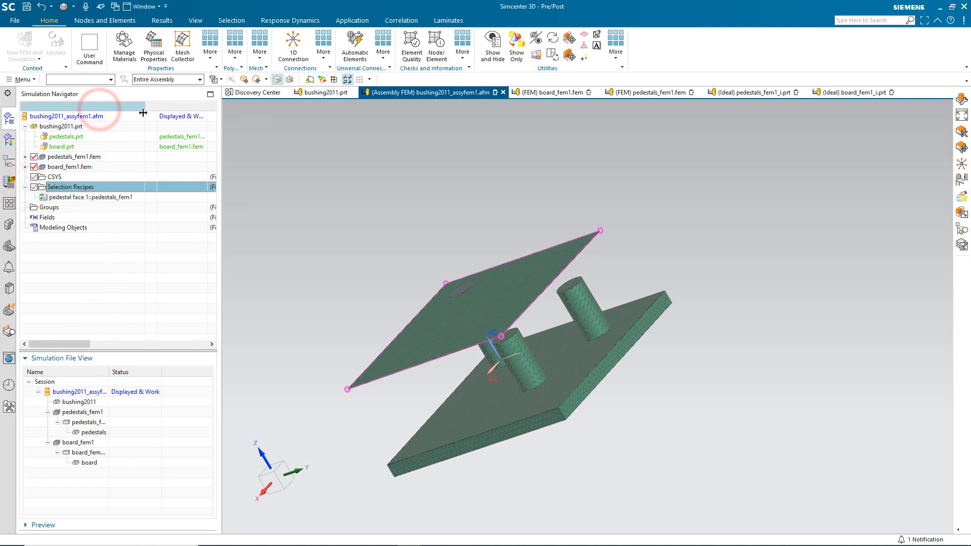
Start a new selection recipe with the Proximity strategy and name it "board nodes 2".
{"action": "right_click", "coordinate": [80, 187]}
{"action": "left_click", "coordinate": [98, 194]}
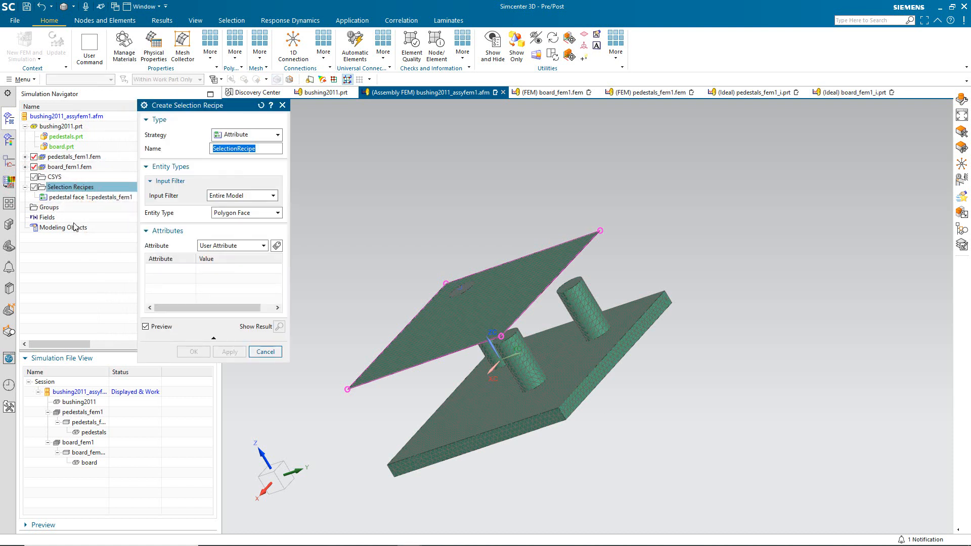
{"action": "left_click", "coordinate": [258, 134]}
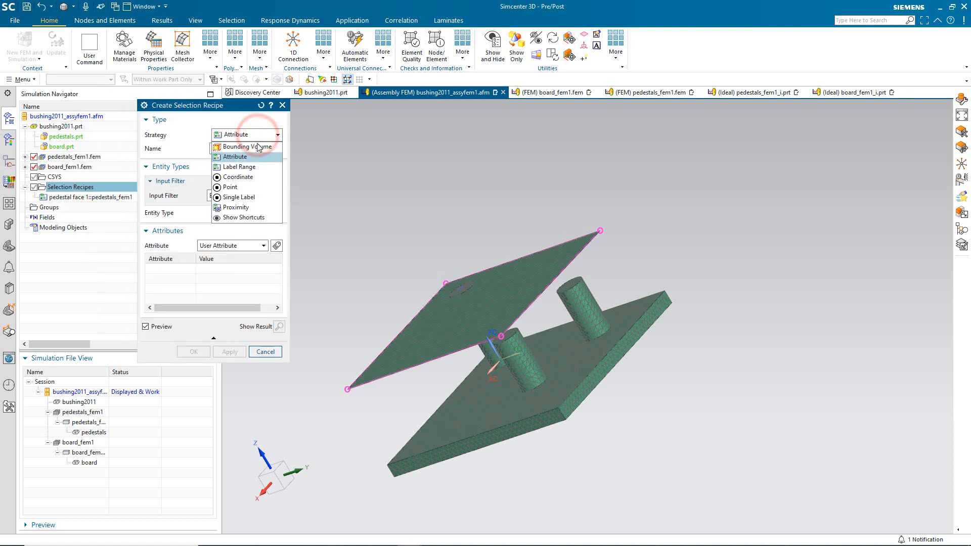
{"action": "left_click", "coordinate": [247, 206]}
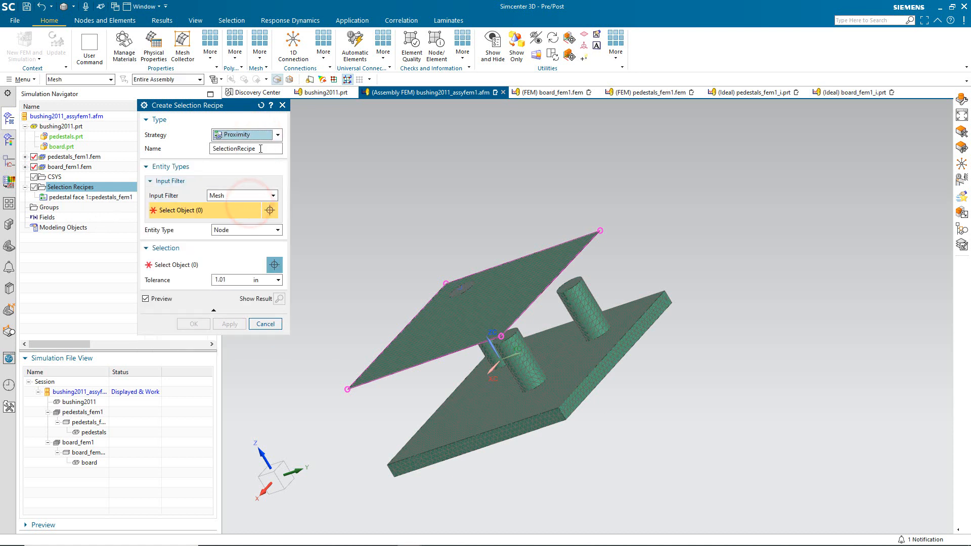
{"action": "left_click_drag", "start_coordinate": [261, 148], "coordinate": [208, 151]}
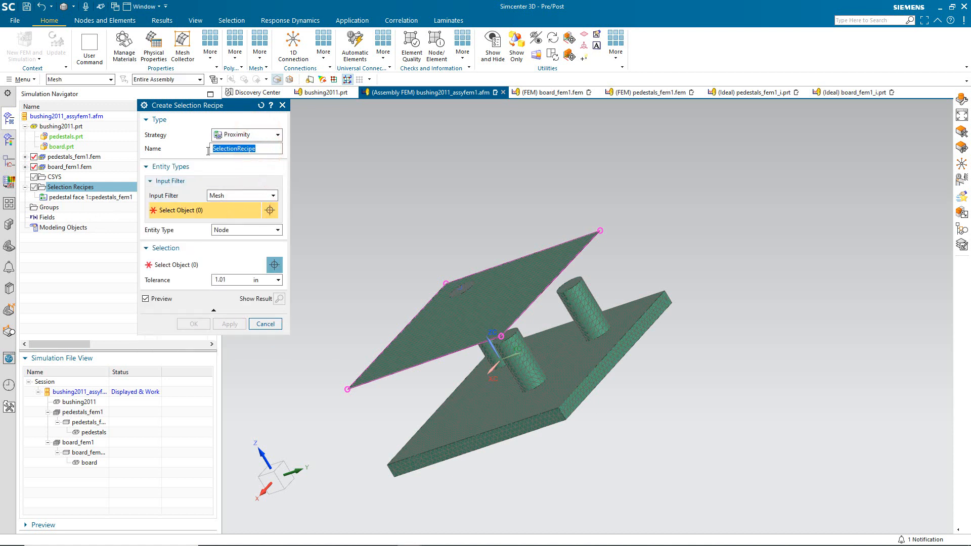
{"action": "type", "text": "board nodes 2"}
Create the recipe for board mesh nodes within 1.01 in of the top face of the pedestal at the +Y end.
{"action": "left_click", "coordinate": [545, 254]}
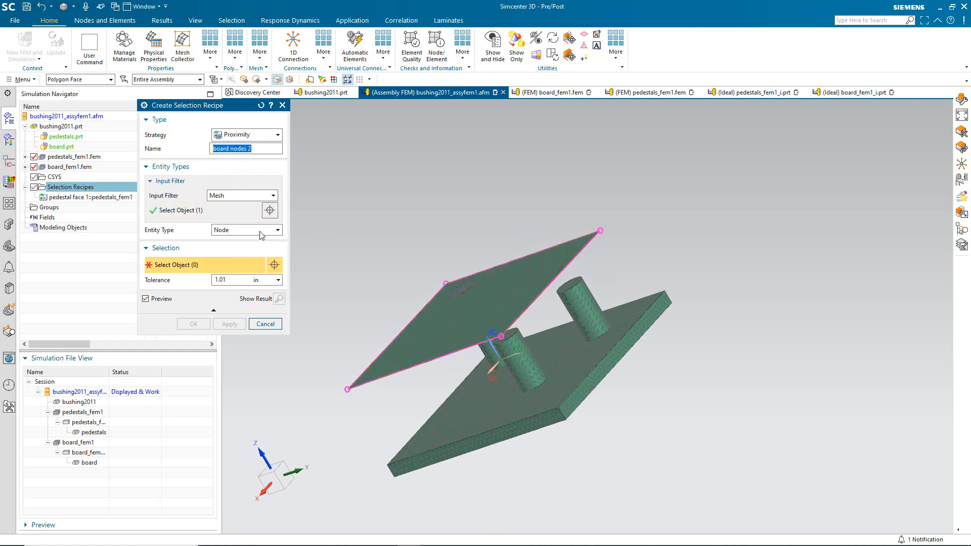
{"action": "left_click", "coordinate": [229, 281]}
{"action": "left_click", "coordinate": [99, 82]}
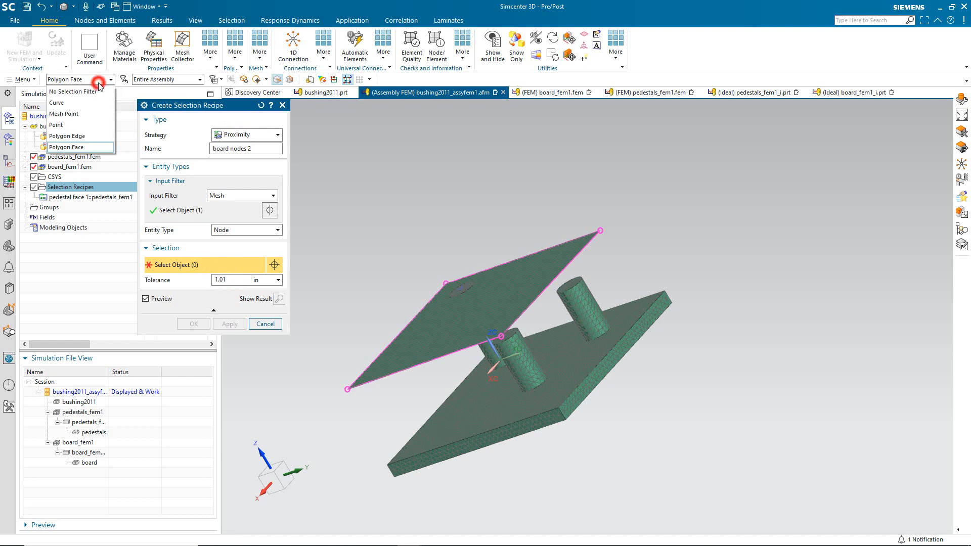
{"action": "left_click", "coordinate": [99, 82]}
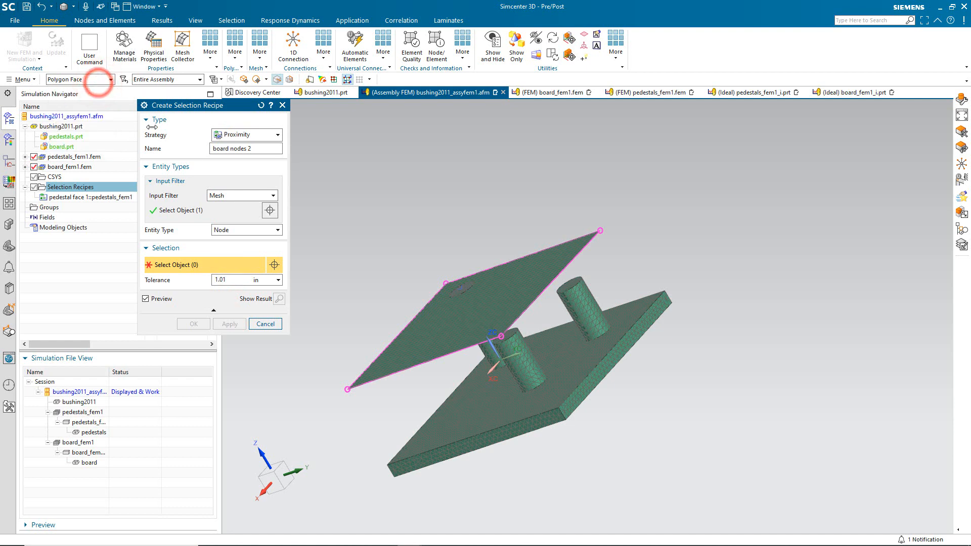
{"action": "scroll", "coordinate": [567, 284], "scroll_direction": "up", "scroll_amount": 3}
{"action": "left_click", "coordinate": [567, 285]}
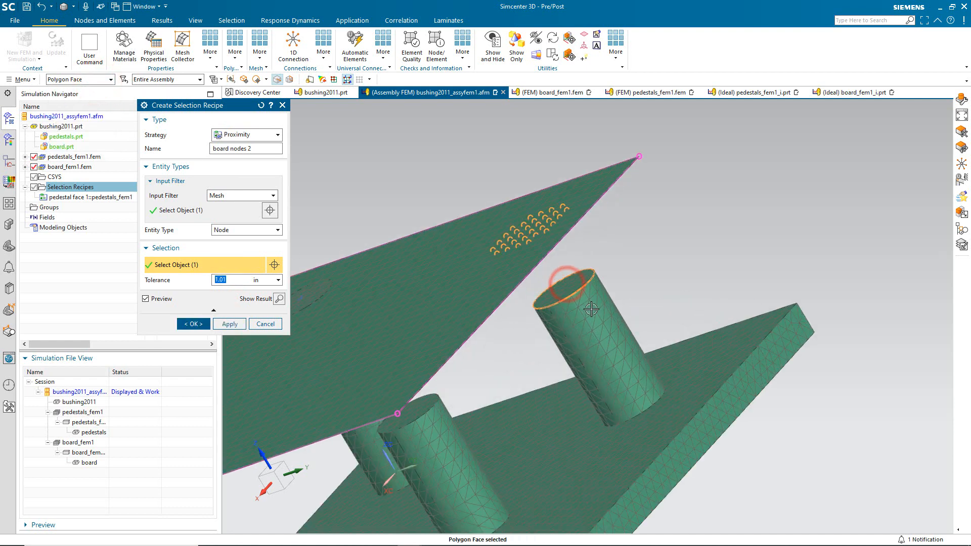
{"action": "middle_click_drag", "start_coordinate": [566, 284], "coordinate": [594, 321]}
{"action": "scroll", "coordinate": [641, 201], "scroll_direction": "down", "scroll_amount": 3}
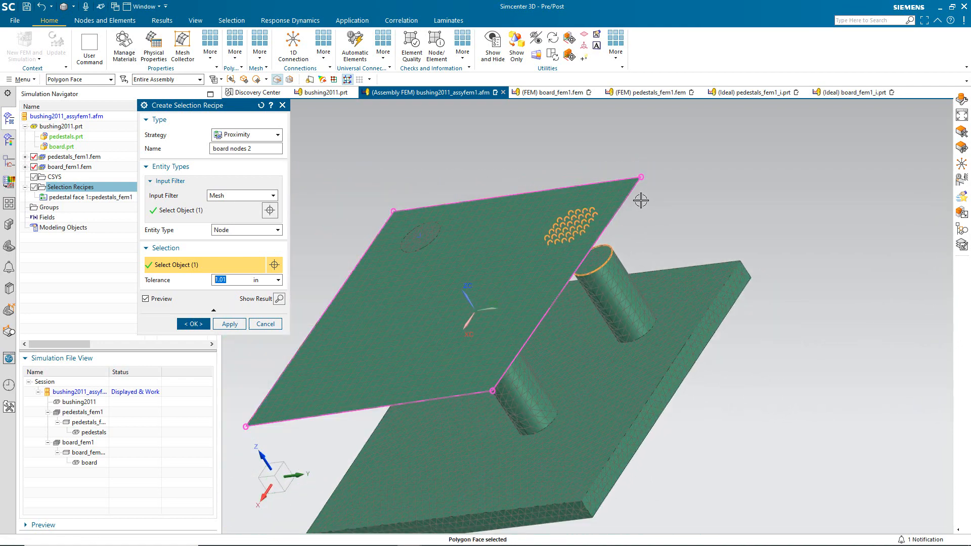
{"action": "left_click", "coordinate": [194, 323]}
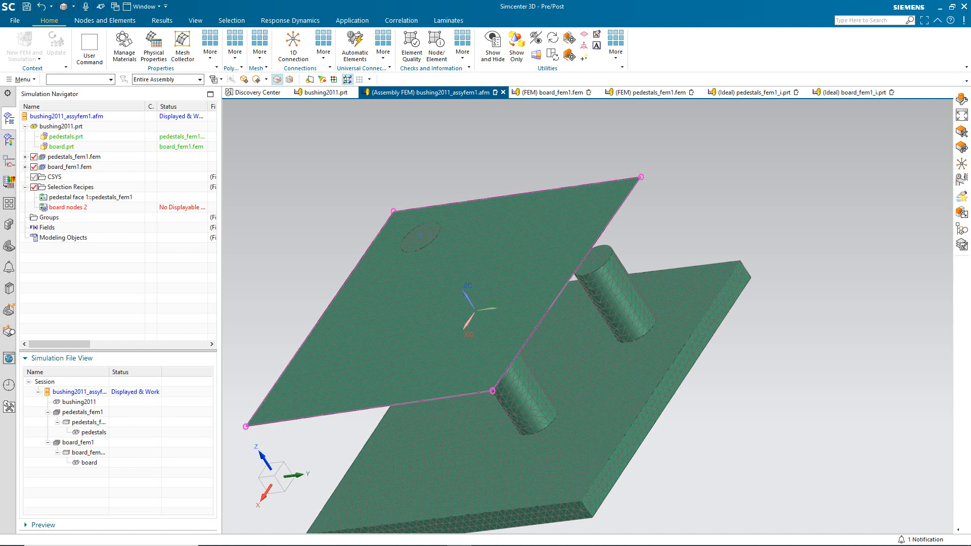
Start a rigid universal connection with target 1 as a Spider centered on Legs CoG and target 2 set to None.
{"action": "left_click", "coordinate": [383, 53]}
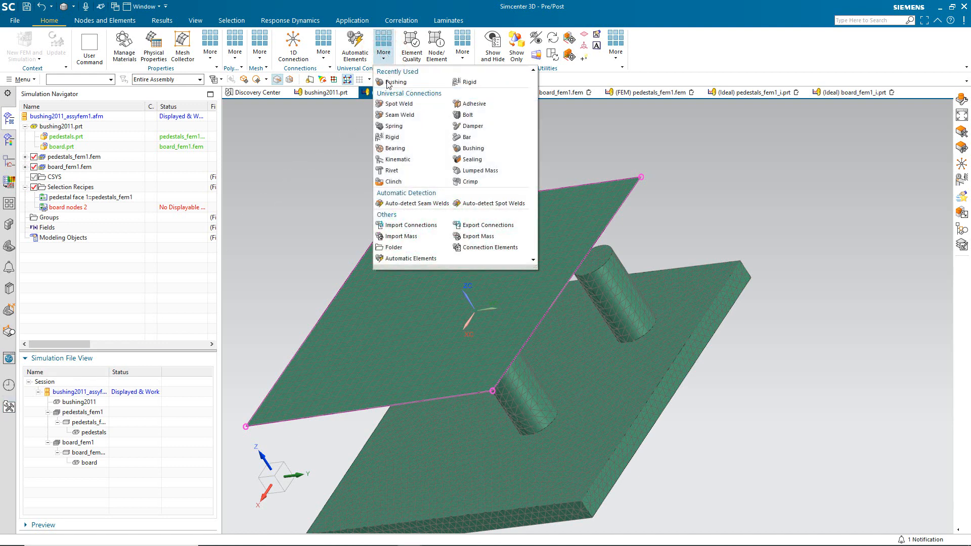
{"action": "left_click", "coordinate": [392, 137]}
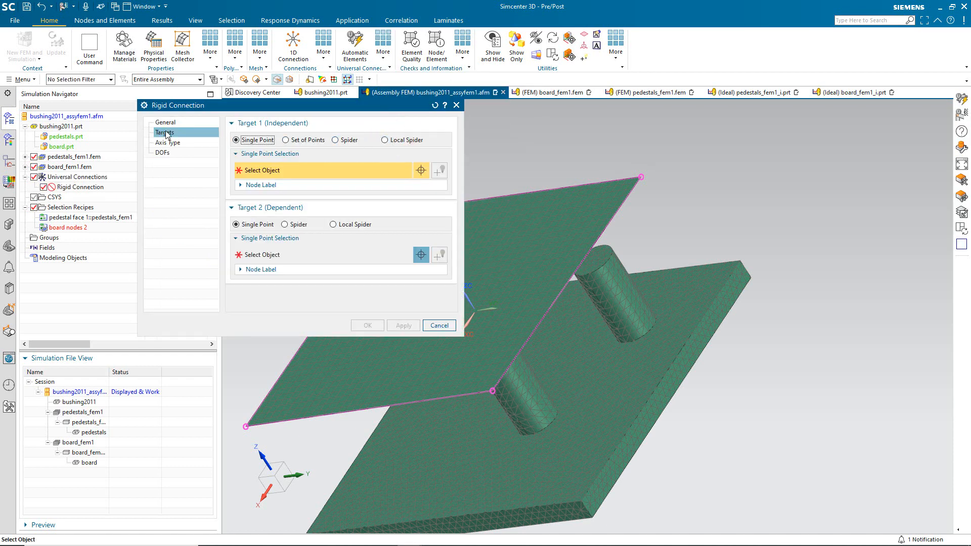
{"action": "left_click", "coordinate": [344, 141]}
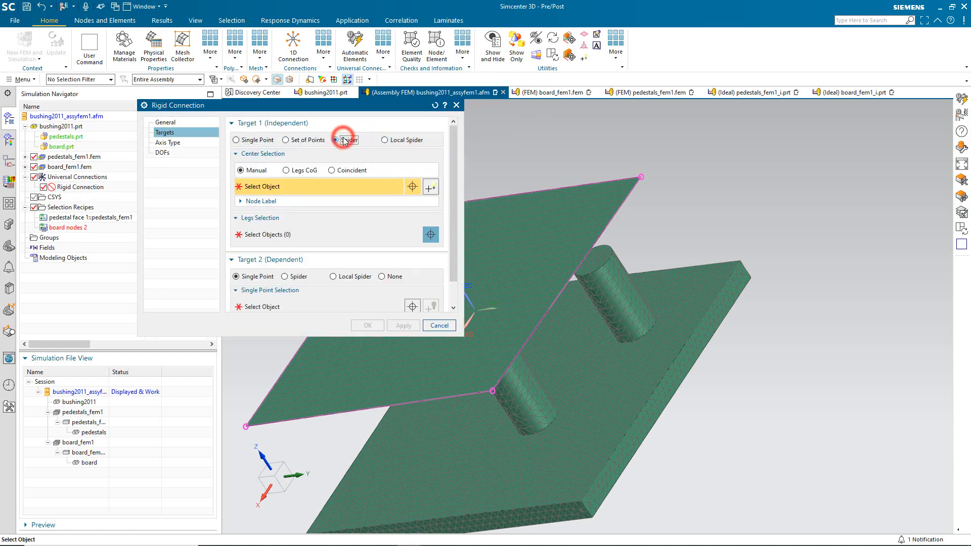
{"action": "left_click", "coordinate": [392, 278]}
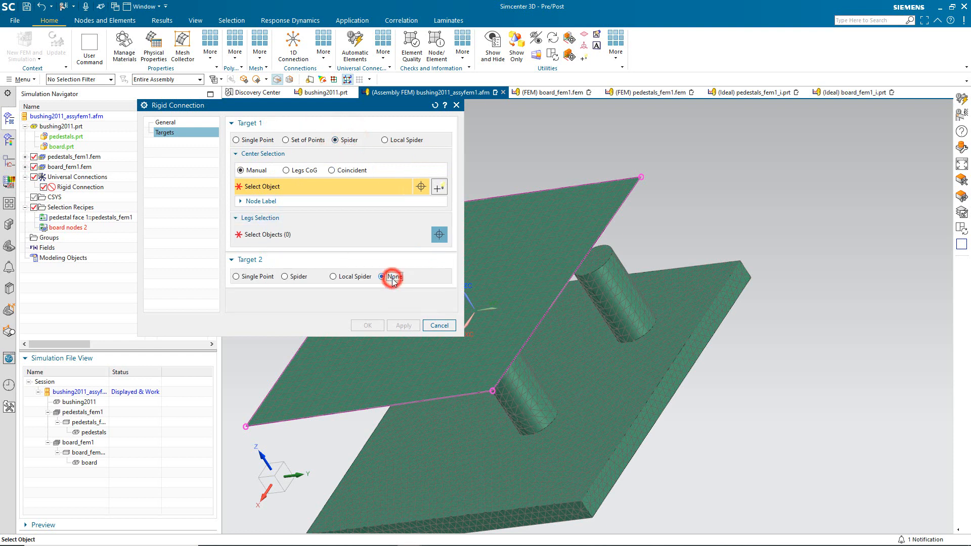
{"action": "left_click", "coordinate": [291, 172]}
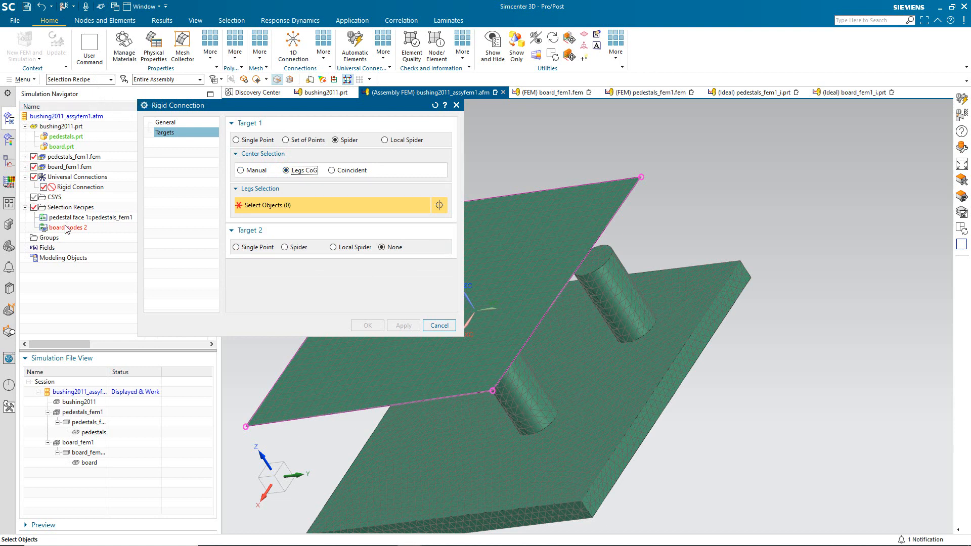
Use the "board nodes 2" recipe and the +Y pedestal's top polygon face as spider legs and create the rigid connection.
{"action": "left_click", "coordinate": [65, 228]}
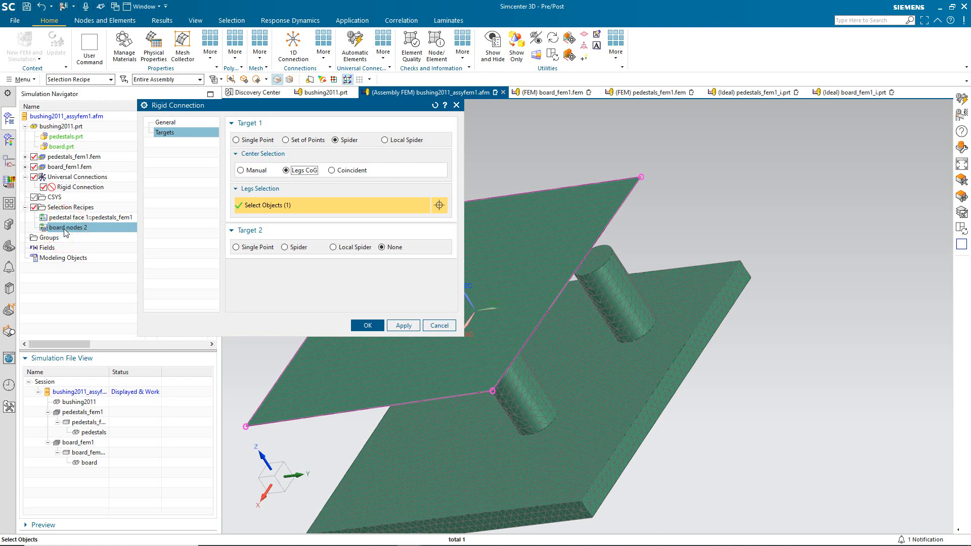
{"action": "left_click", "coordinate": [97, 79]}
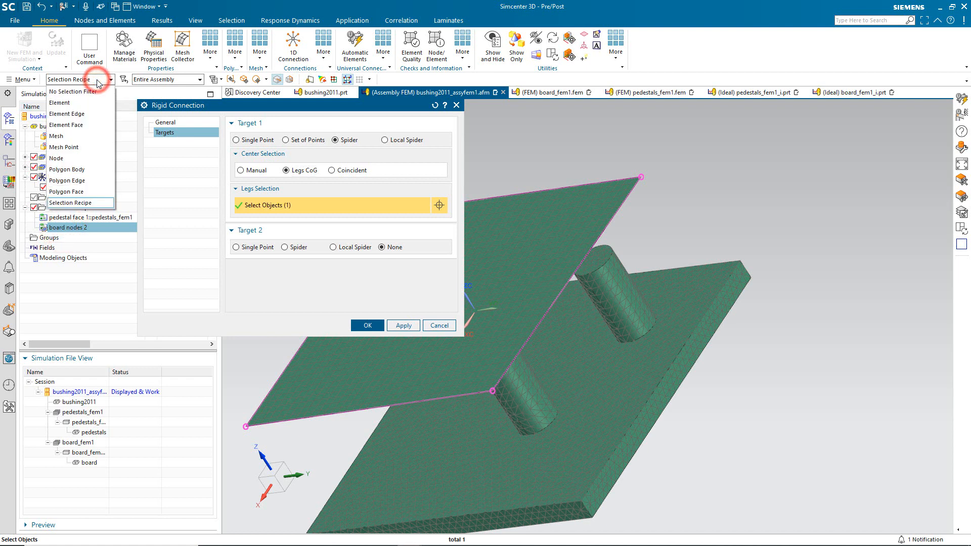
{"action": "left_click", "coordinate": [79, 192]}
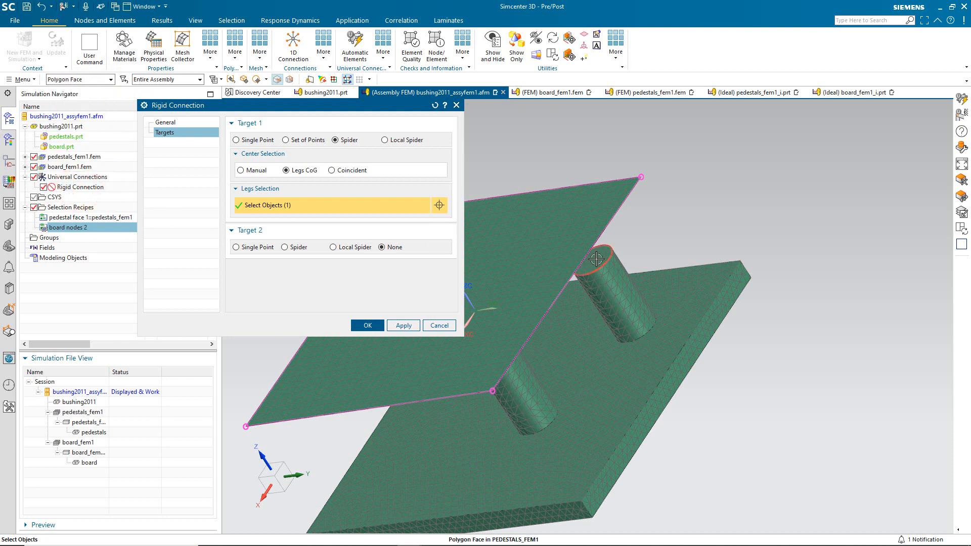
{"action": "left_click", "coordinate": [551, 269]}
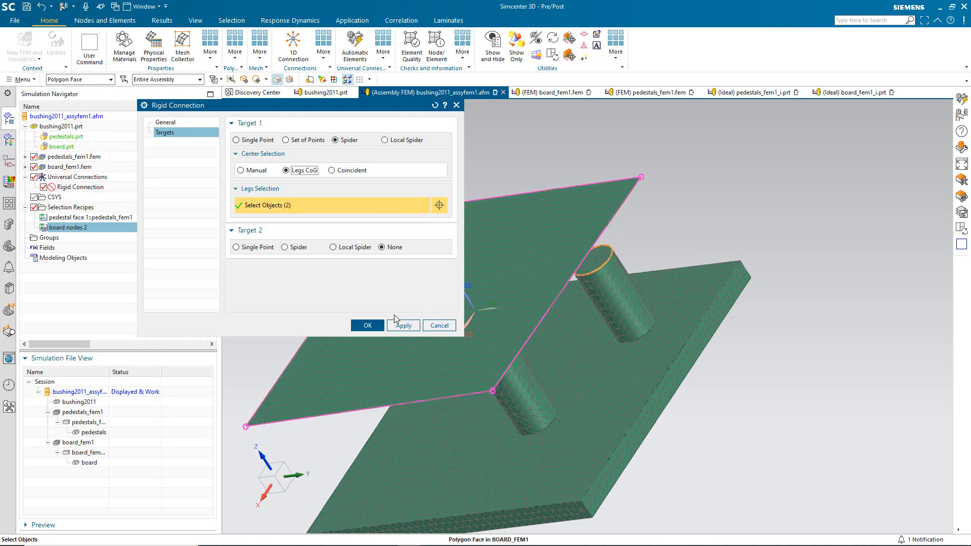
{"action": "left_click", "coordinate": [367, 326]}
{"action": "middle_click_drag", "start_coordinate": [366, 329], "coordinate": [458, 218]}
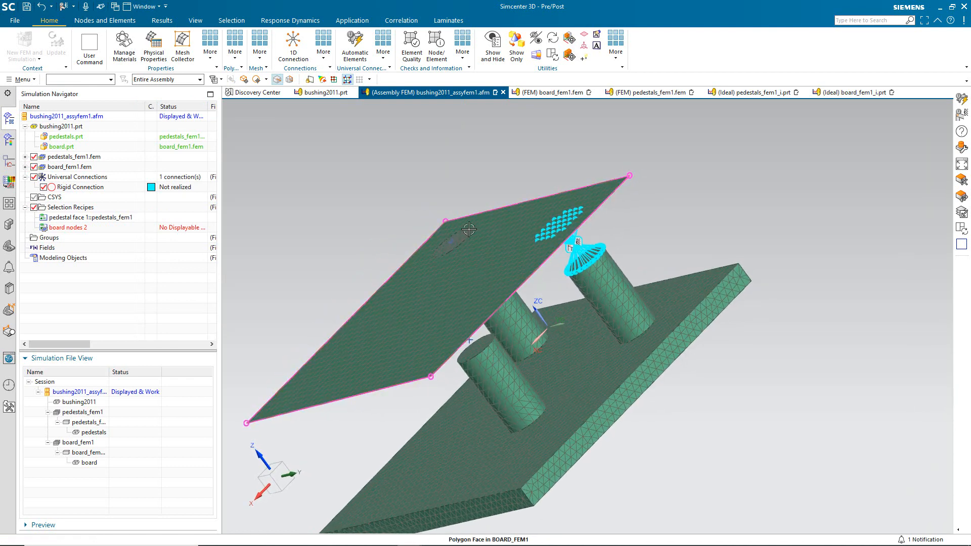
Generate automatic connection elements for the rigid connection as RBE2+RBE2 spider(s).
{"action": "left_click", "coordinate": [356, 46]}
{"action": "left_click_drag", "start_coordinate": [254, 110], "coordinate": [328, 110]}
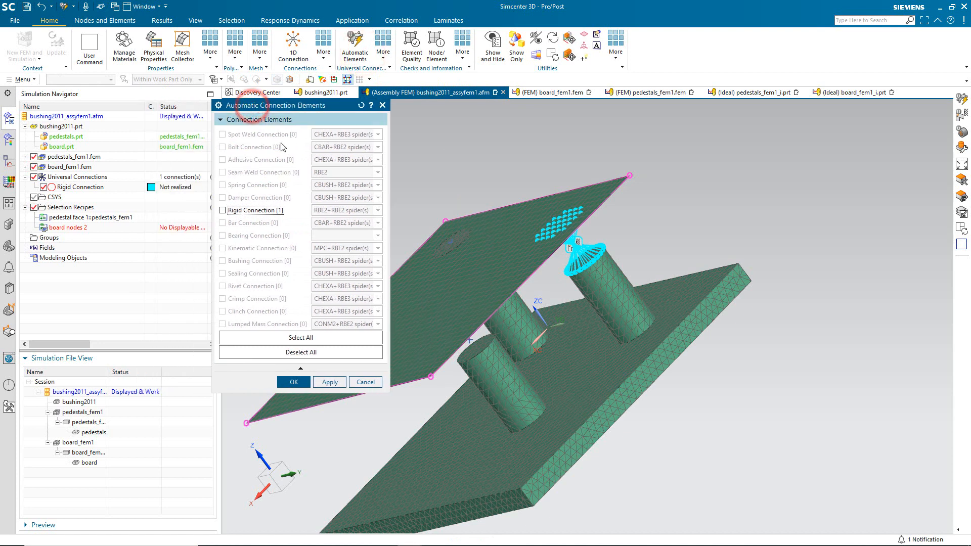
{"action": "left_click", "coordinate": [223, 210]}
{"action": "left_click", "coordinate": [354, 210]}
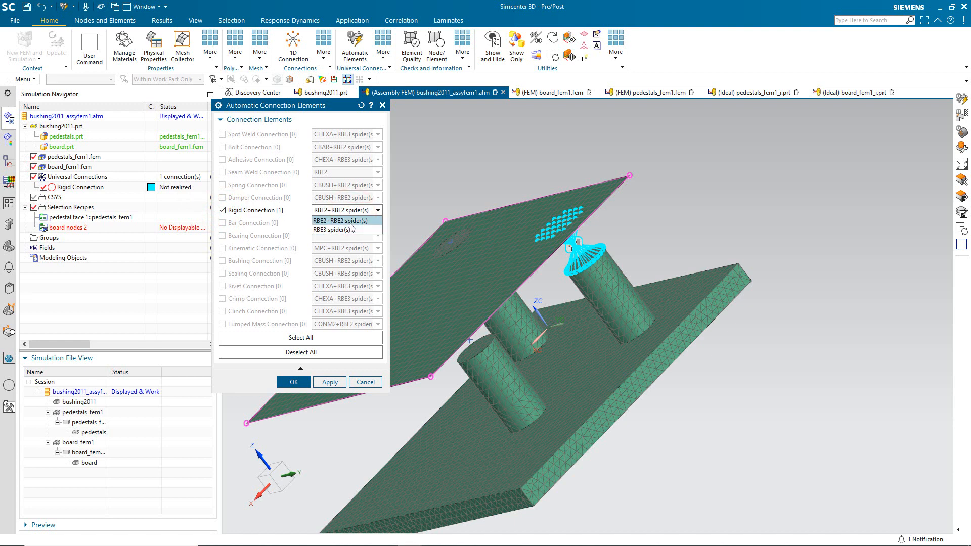
{"action": "left_click", "coordinate": [351, 222]}
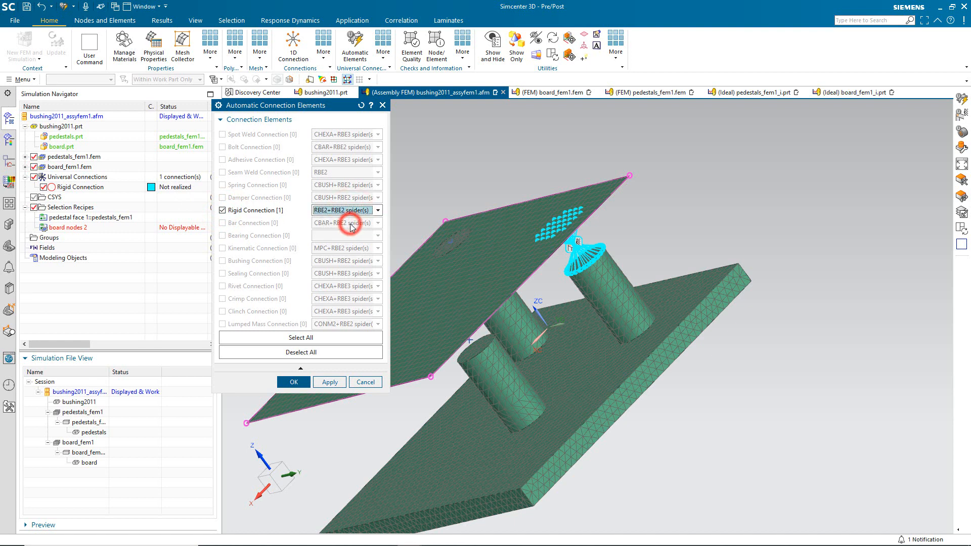
{"action": "left_click", "coordinate": [299, 383]}
Examine the rigid elements in the RBE2 collector by highlighting them between the board and the pedestal.
{"action": "scroll", "coordinate": [580, 237], "scroll_direction": "down", "scroll_amount": 5}
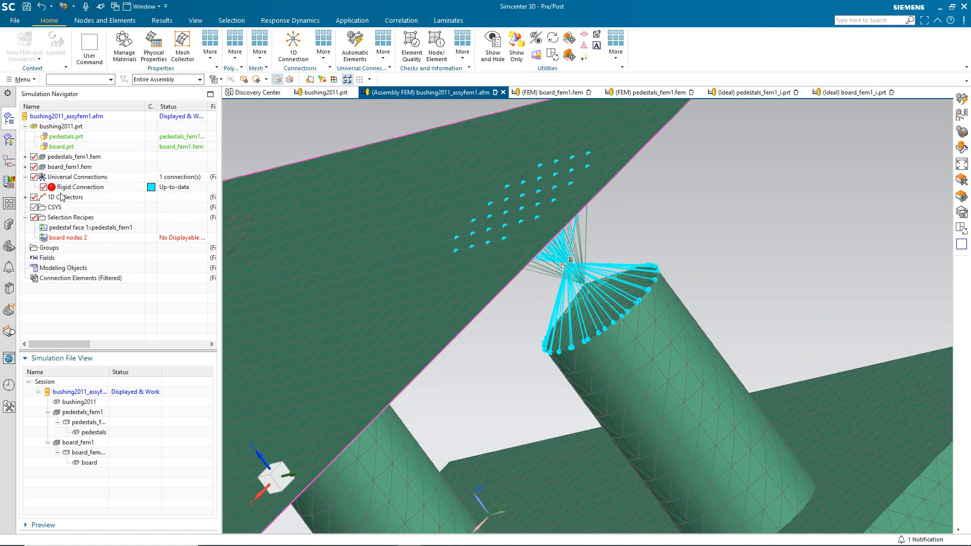
{"action": "left_click", "coordinate": [24, 197]}
{"action": "left_click", "coordinate": [34, 207]}
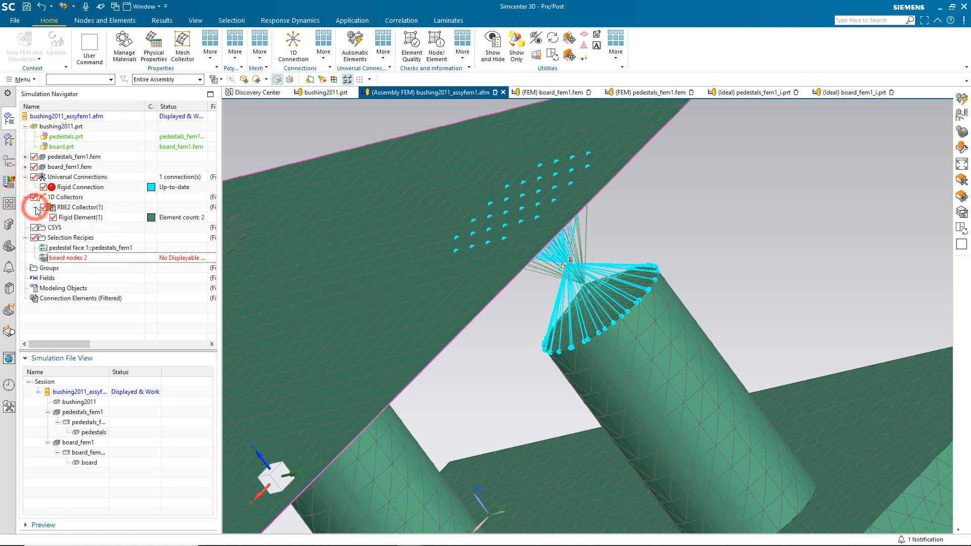
{"action": "left_click", "coordinate": [81, 218]}
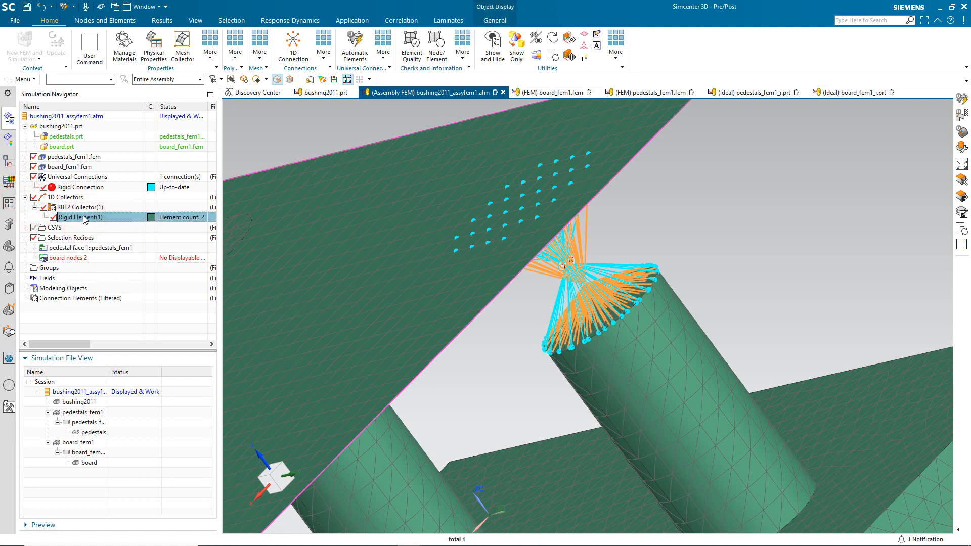
{"action": "left_click", "coordinate": [80, 313]}
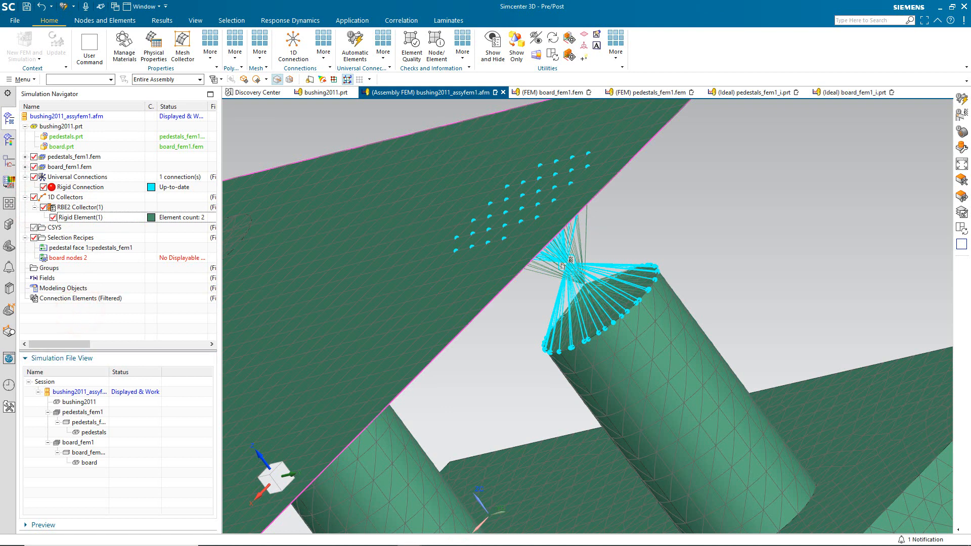
{"action": "scroll", "coordinate": [578, 328], "scroll_direction": "down", "scroll_amount": 5}
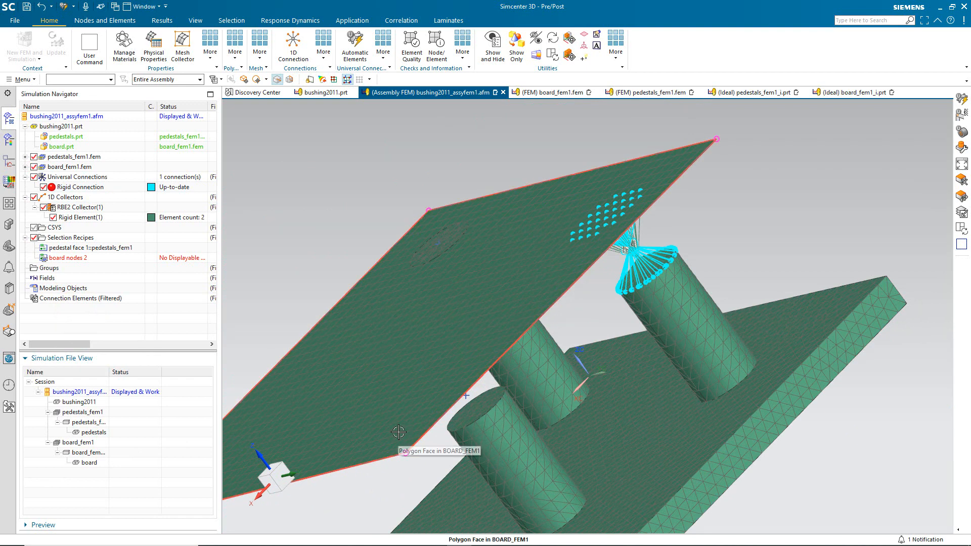
Create a Proximity selection recipe named "board nodes 3" collecting the board mesh's nodes near the nearest unconnected pedestal's top polygon face.
{"action": "scroll", "coordinate": [398, 433], "scroll_direction": "up", "scroll_amount": 2}
{"action": "right_click", "coordinate": [65, 242]}
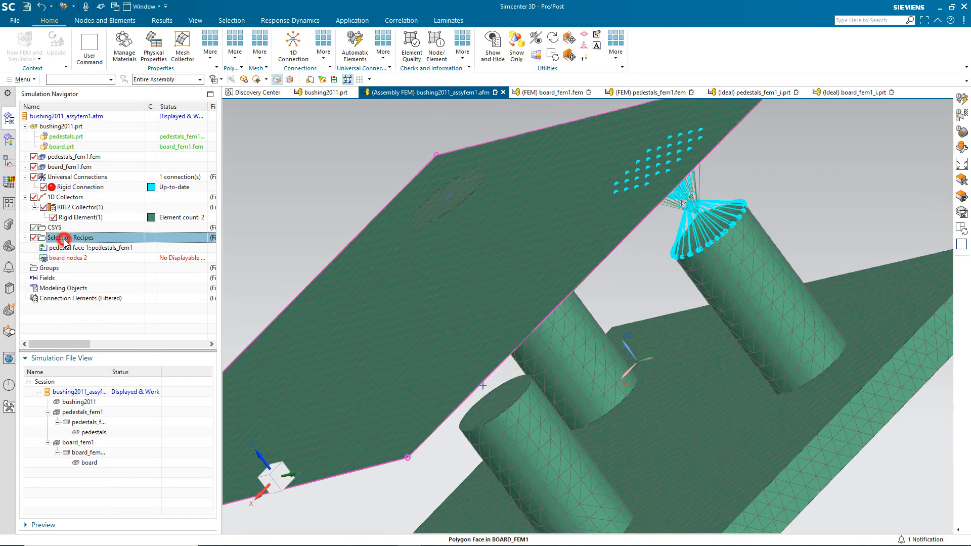
{"action": "left_click", "coordinate": [78, 247]}
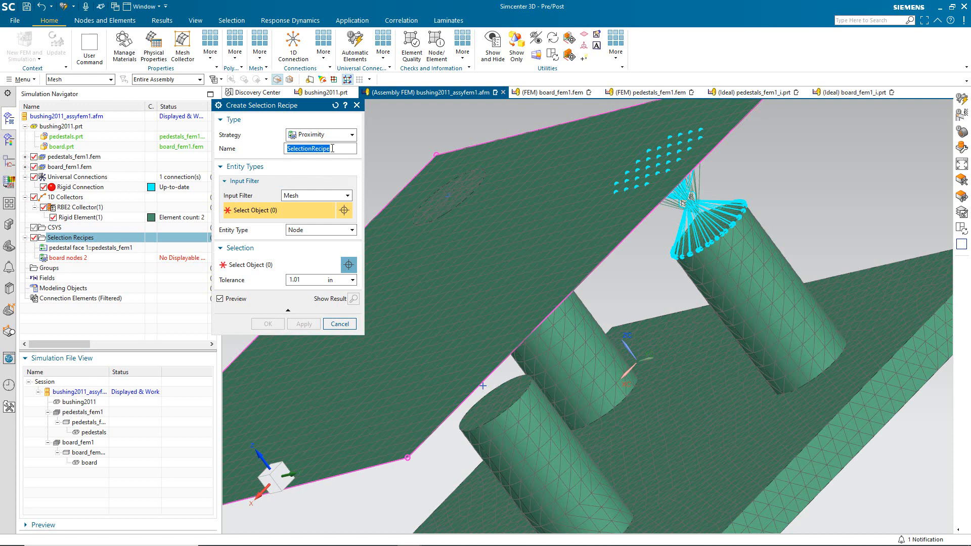
{"action": "type", "text": "boardnodes3"}
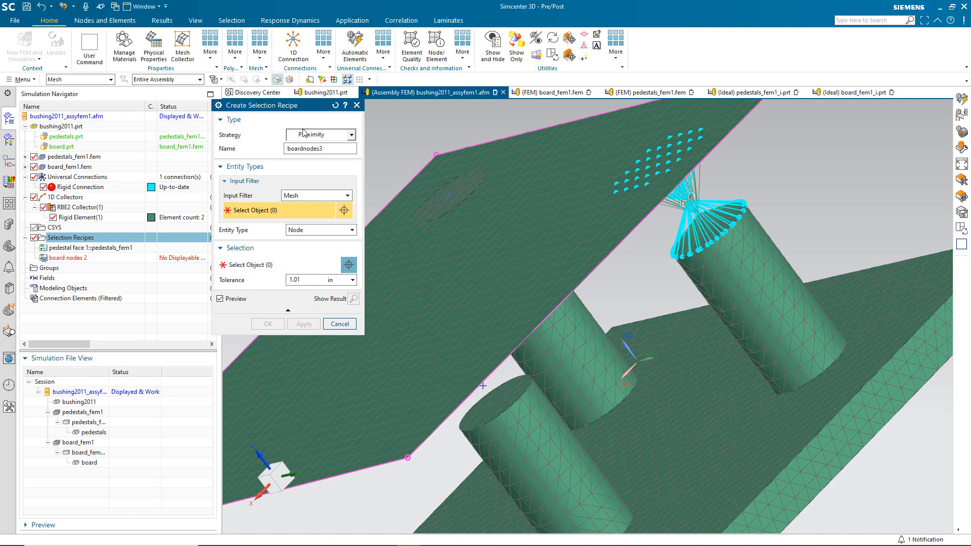
{"action": "left_click", "coordinate": [305, 148]}
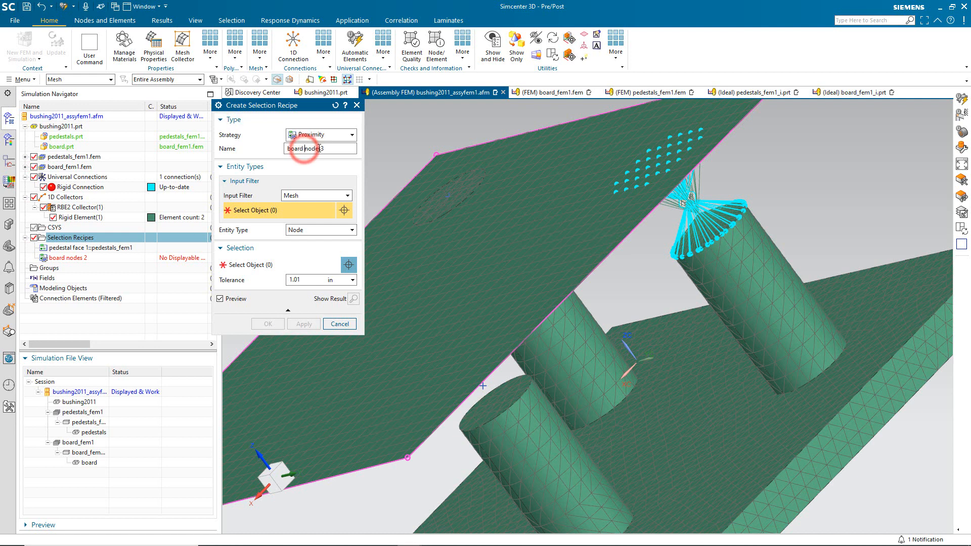
{"action": "left_click", "coordinate": [320, 149]}
{"action": "key", "text": "BackSpace"}
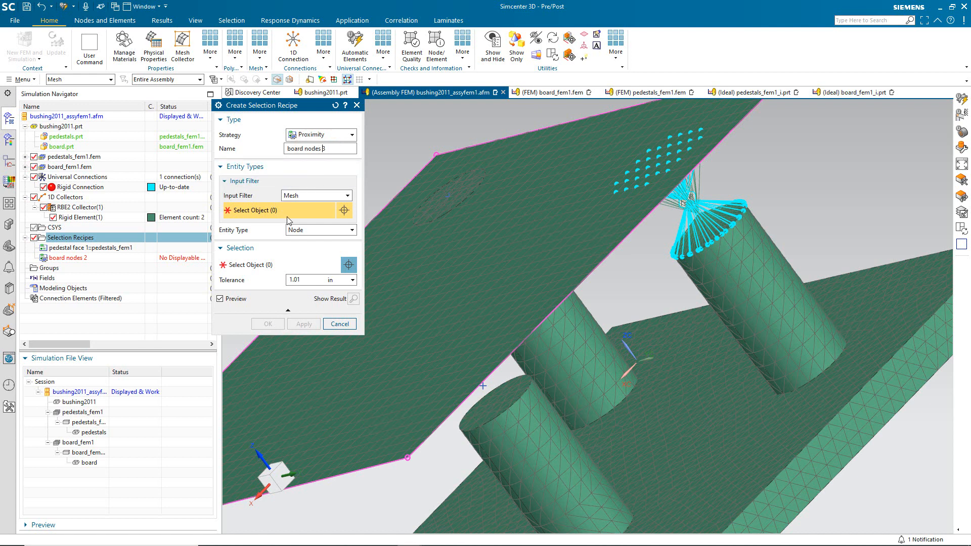
{"action": "left_click", "coordinate": [420, 357]}
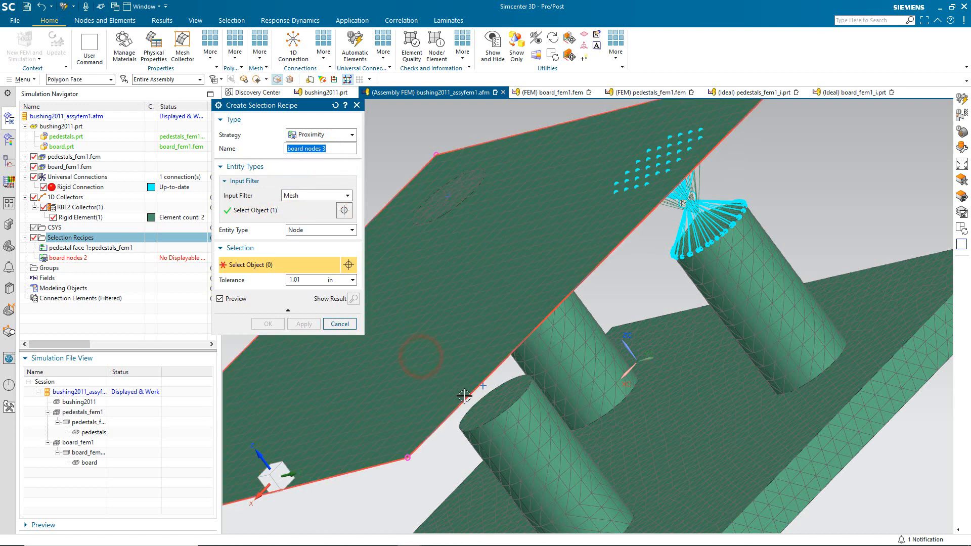
{"action": "left_click", "coordinate": [507, 408]}
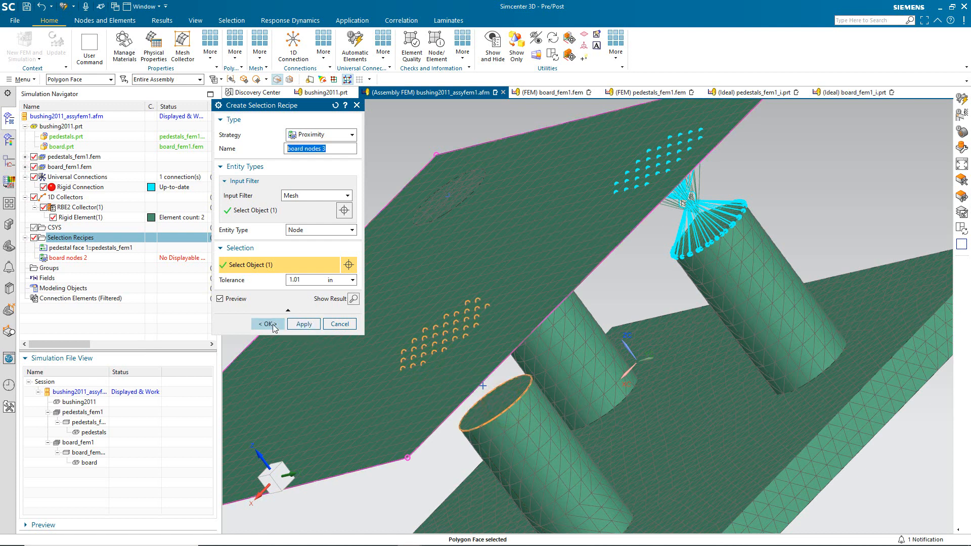
{"action": "left_click", "coordinate": [273, 326]}
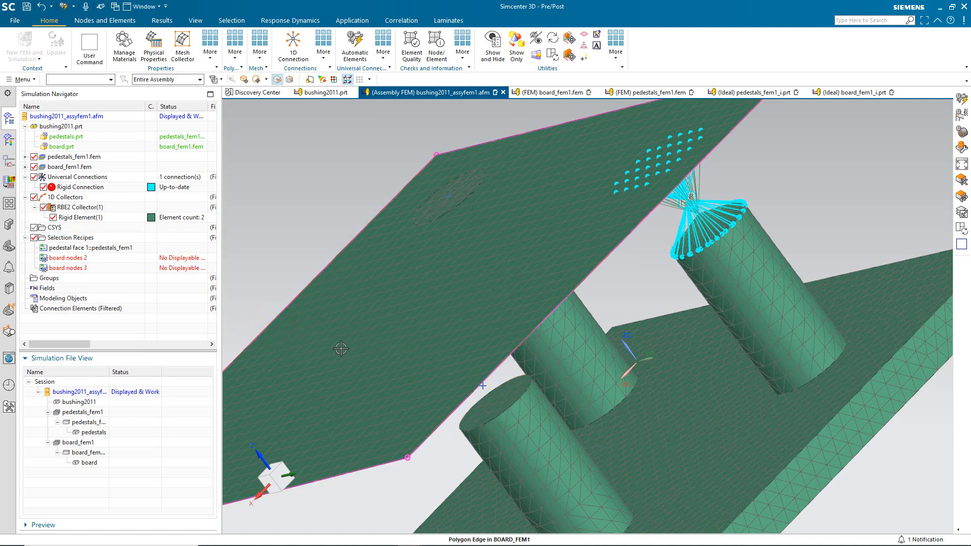
Start a bushing universal connection with both target 1 and target 2 set to Spider with manually chosen centers.
{"action": "middle_click_drag", "start_coordinate": [341, 349], "coordinate": [327, 347]}
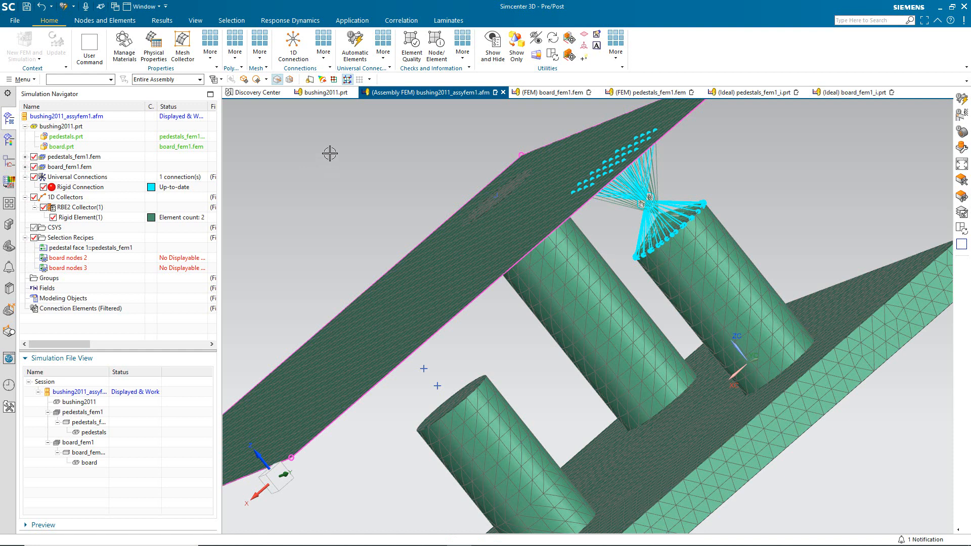
{"action": "left_click", "coordinate": [383, 54]}
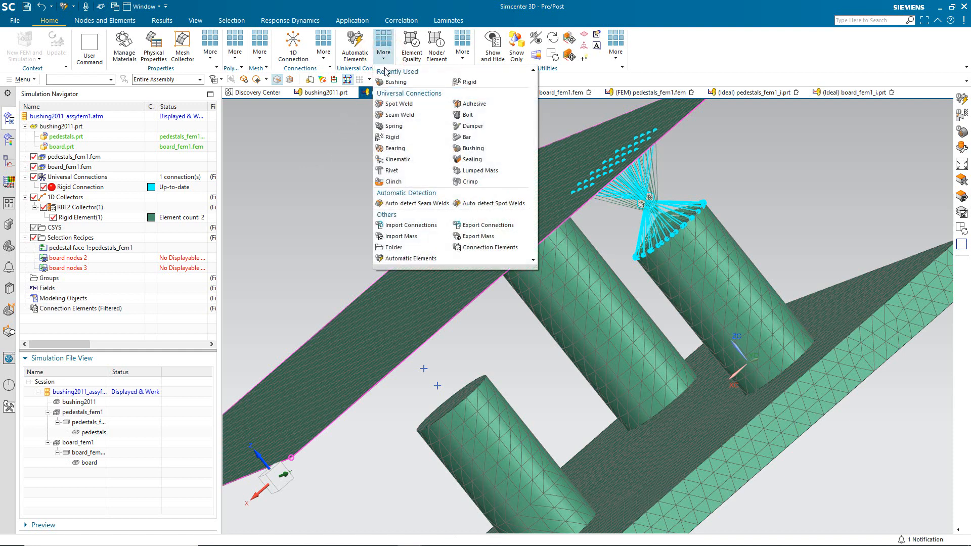
{"action": "left_click", "coordinate": [390, 82]}
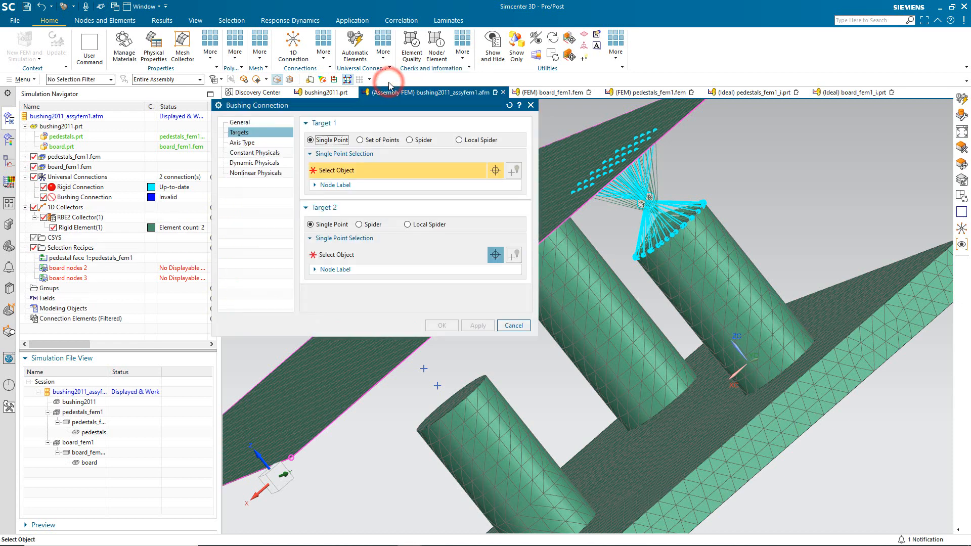
{"action": "left_click_drag", "start_coordinate": [379, 111], "coordinate": [291, 115]}
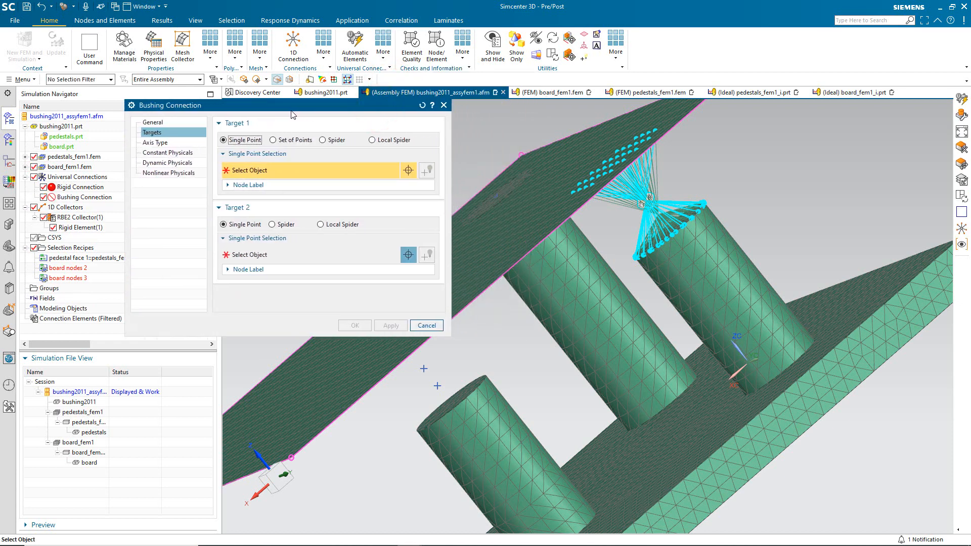
{"action": "left_click", "coordinate": [323, 140]}
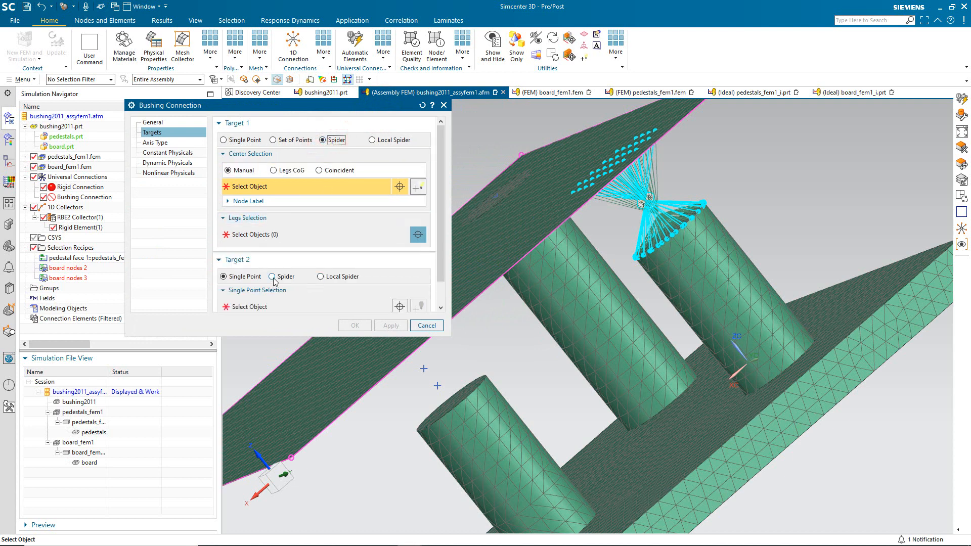
{"action": "left_click", "coordinate": [272, 278]}
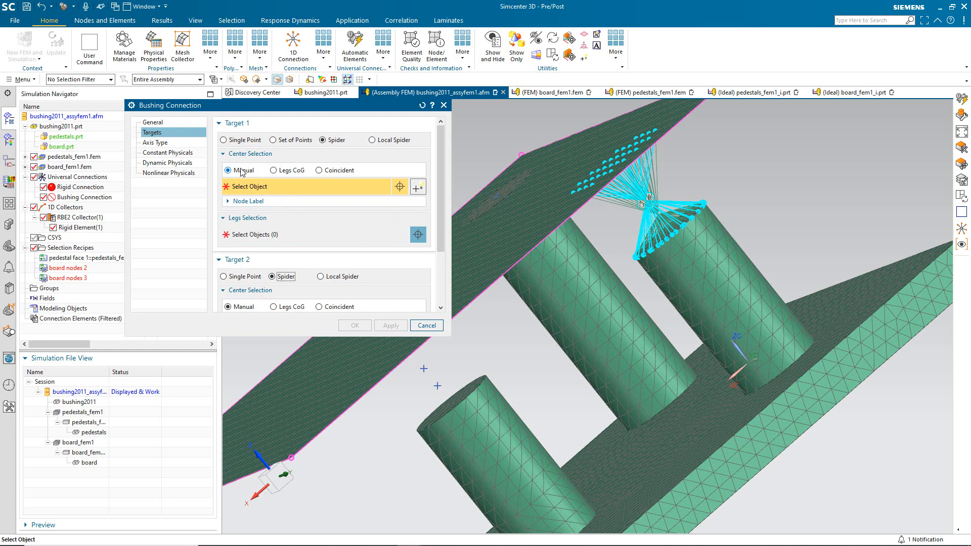
Define target 1 with the point nearer the pedestal as spider center and that pedestal's top polygon face as legs.
{"action": "left_click", "coordinate": [436, 385]}
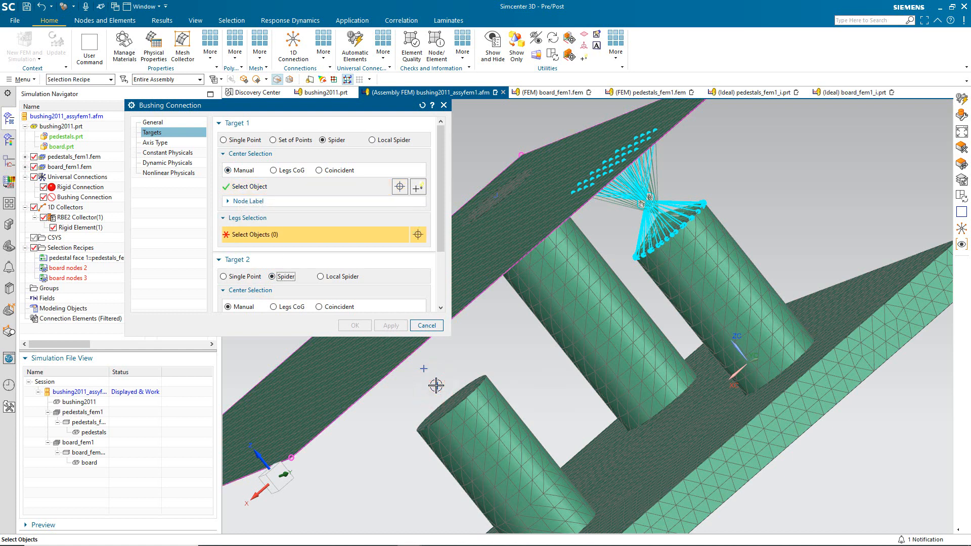
{"action": "left_click", "coordinate": [98, 80]}
{"action": "left_click", "coordinate": [82, 191]}
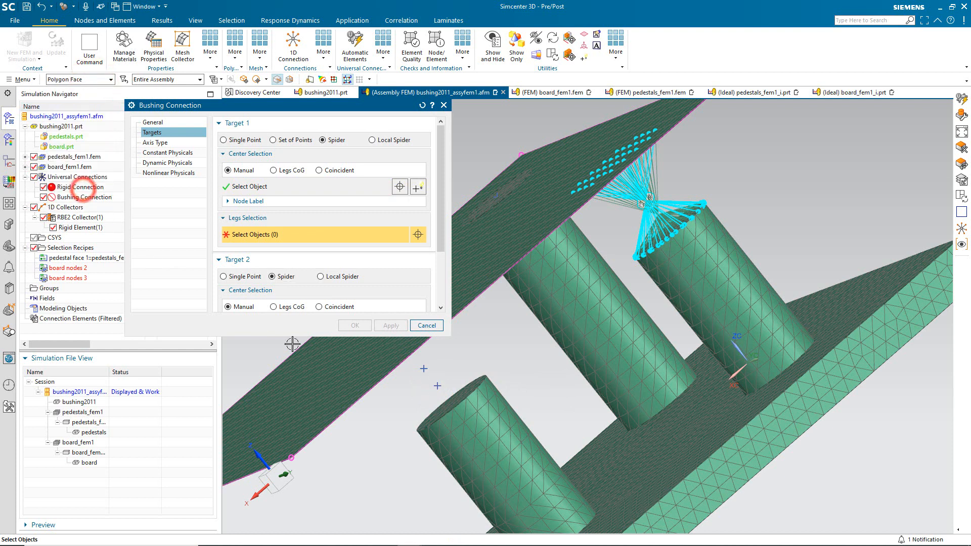
{"action": "left_click", "coordinate": [456, 394]}
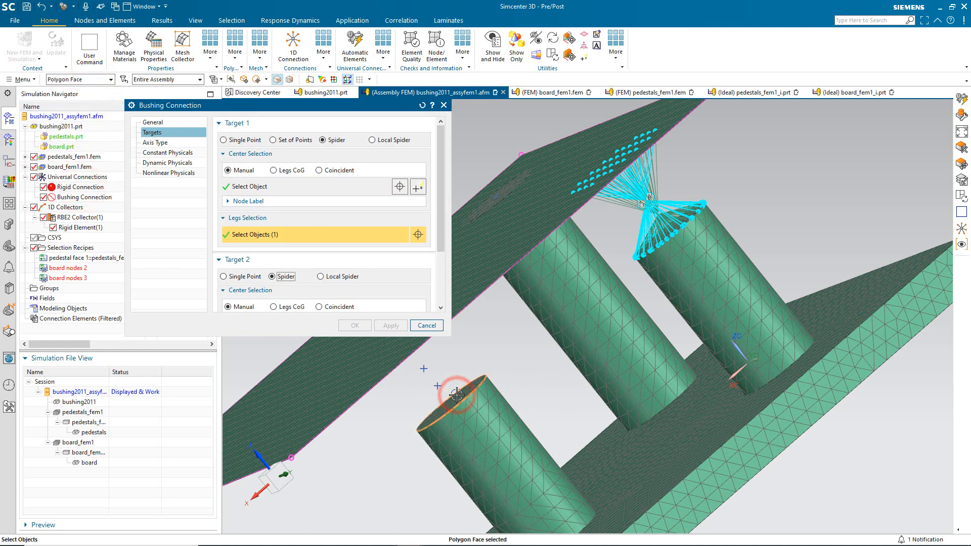
Define target 2 with the point nearer the board as spider center and "board nodes 3" as legs, and create the bushing connection.
{"action": "scroll", "coordinate": [439, 235], "scroll_direction": "down", "scroll_amount": 3}
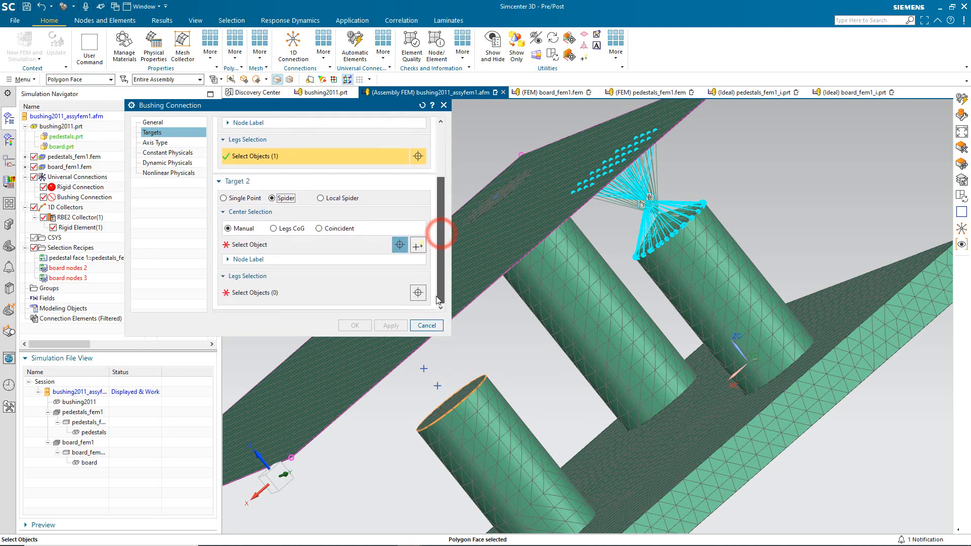
{"action": "left_click", "coordinate": [258, 246]}
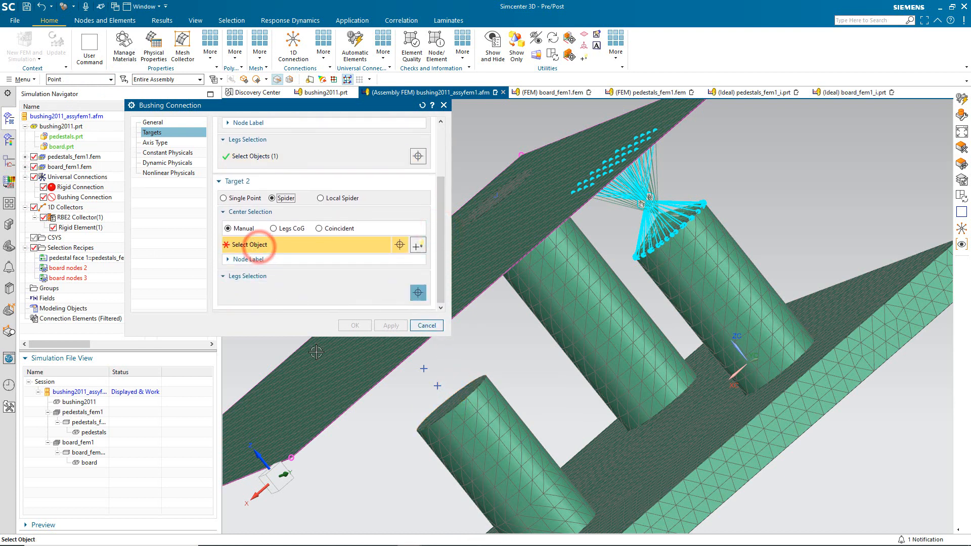
{"action": "left_click", "coordinate": [422, 369]}
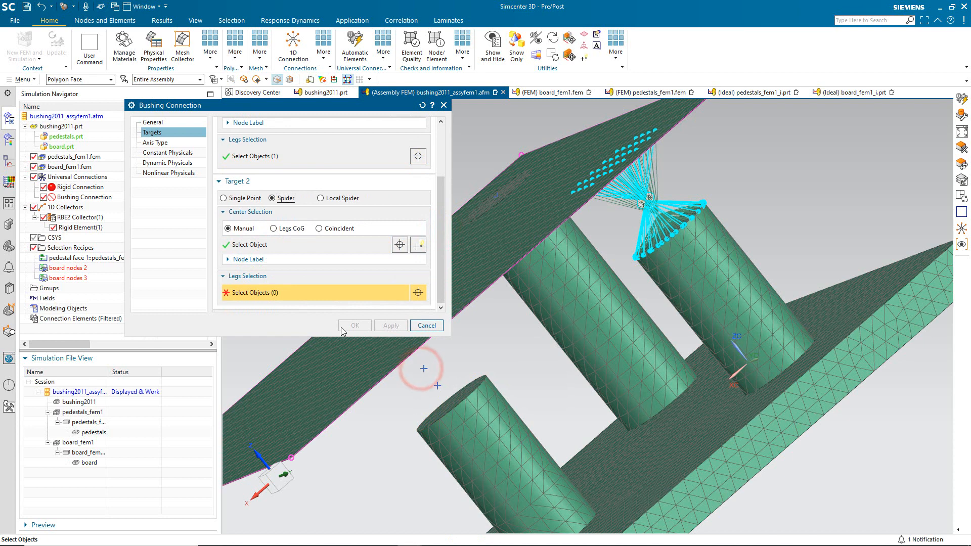
{"action": "left_click", "coordinate": [72, 278]}
{"action": "left_click", "coordinate": [78, 80]}
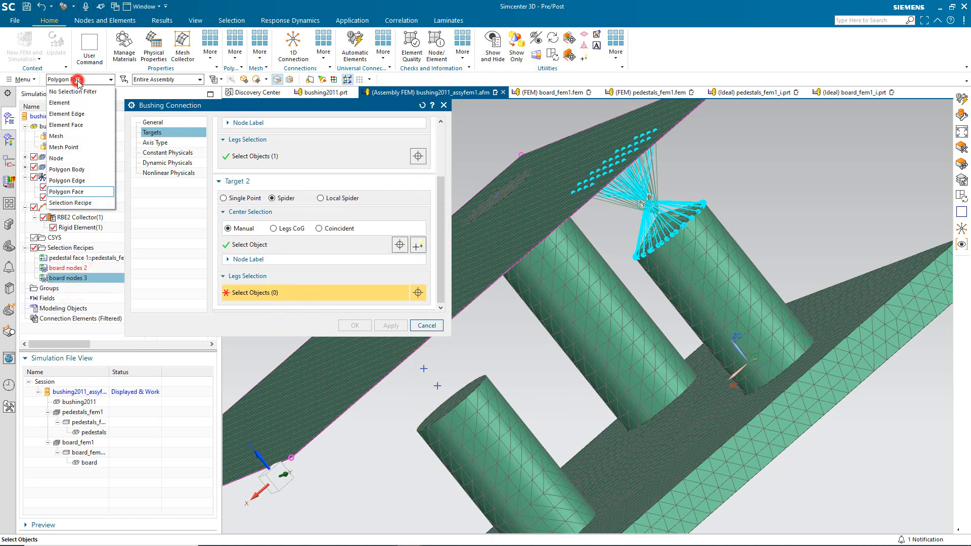
{"action": "left_click", "coordinate": [70, 203]}
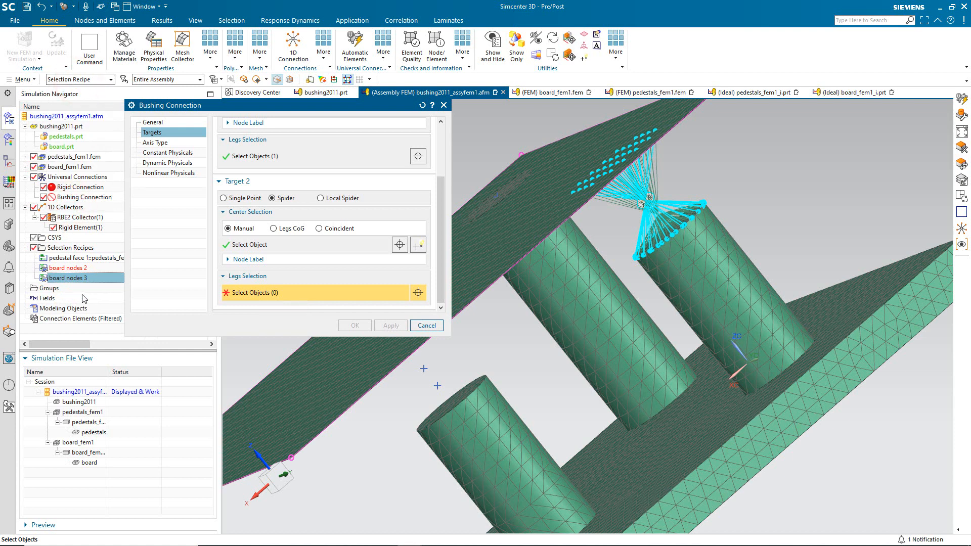
{"action": "left_click", "coordinate": [75, 332]}
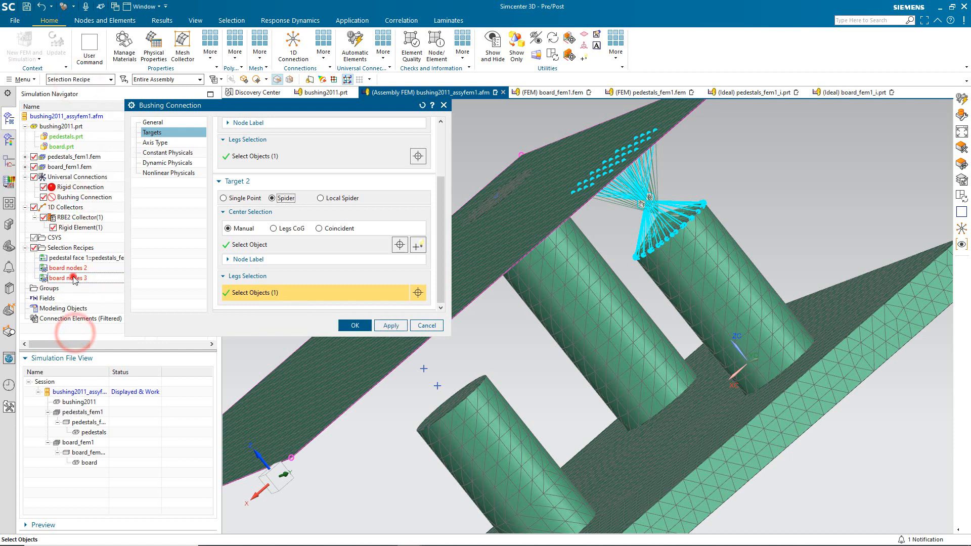
{"action": "left_click", "coordinate": [73, 278]}
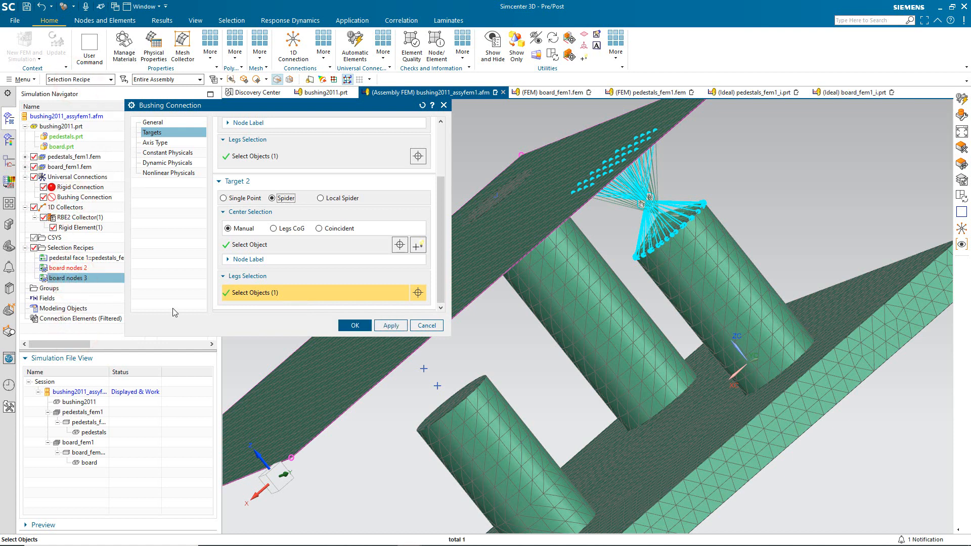
{"action": "left_click", "coordinate": [365, 328]}
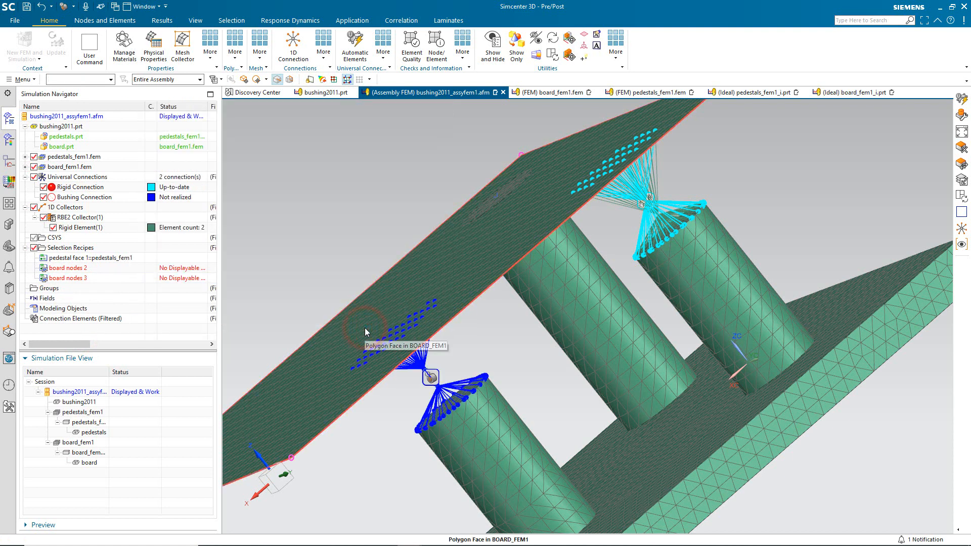
Generate automatic connection elements for the bushing connection as CBUSH+RBE2 spider(s).
{"action": "scroll", "coordinate": [406, 386], "scroll_direction": "up", "scroll_amount": 5}
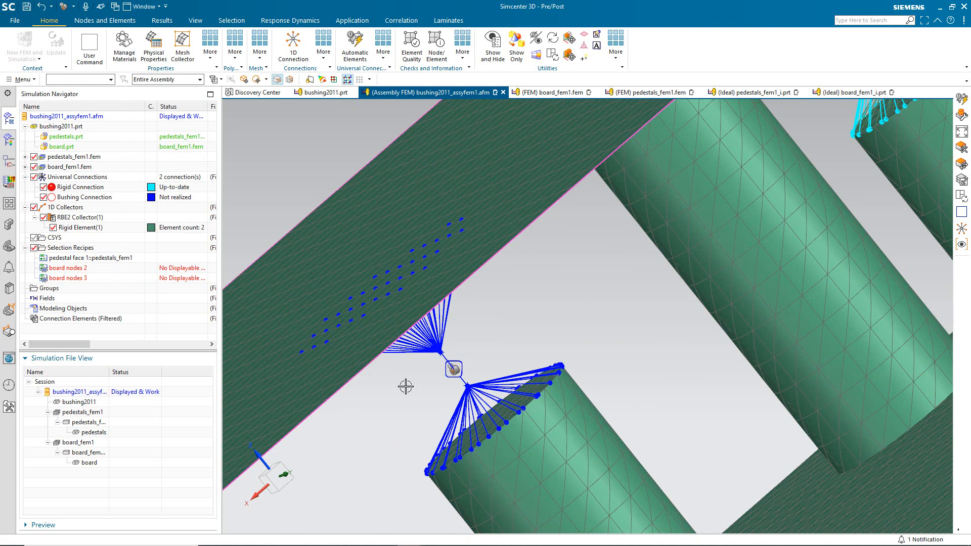
{"action": "left_click", "coordinate": [360, 52]}
{"action": "left_click", "coordinate": [156, 262]}
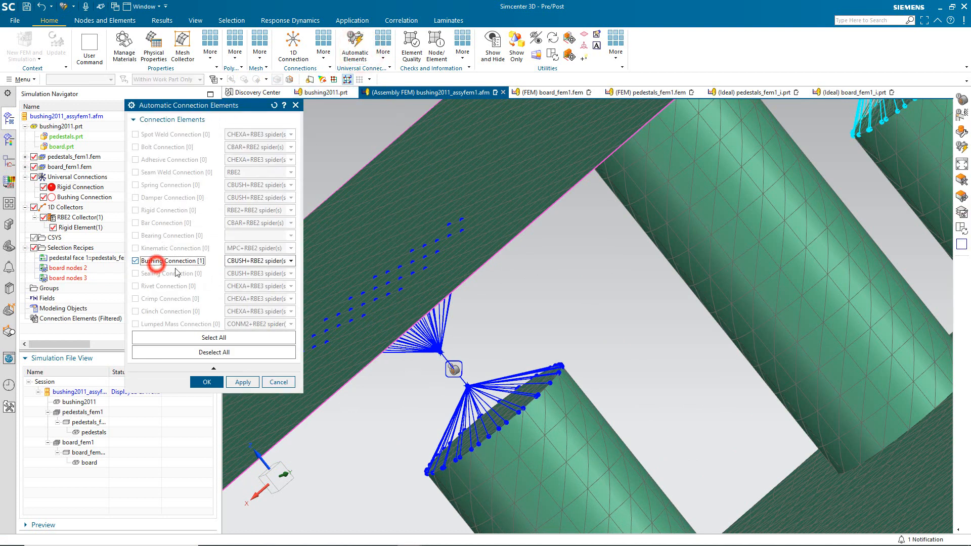
{"action": "left_click", "coordinate": [256, 261]}
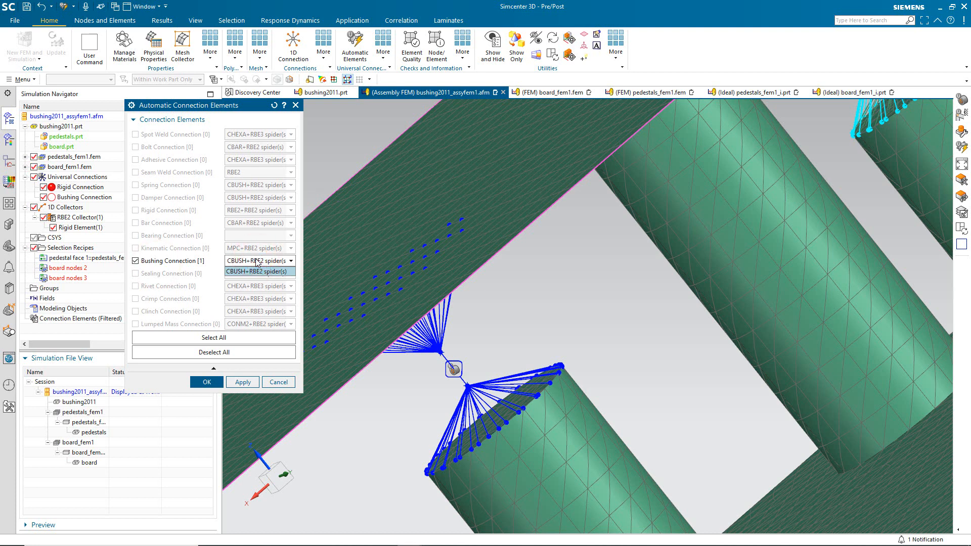
{"action": "left_click", "coordinate": [257, 261]}
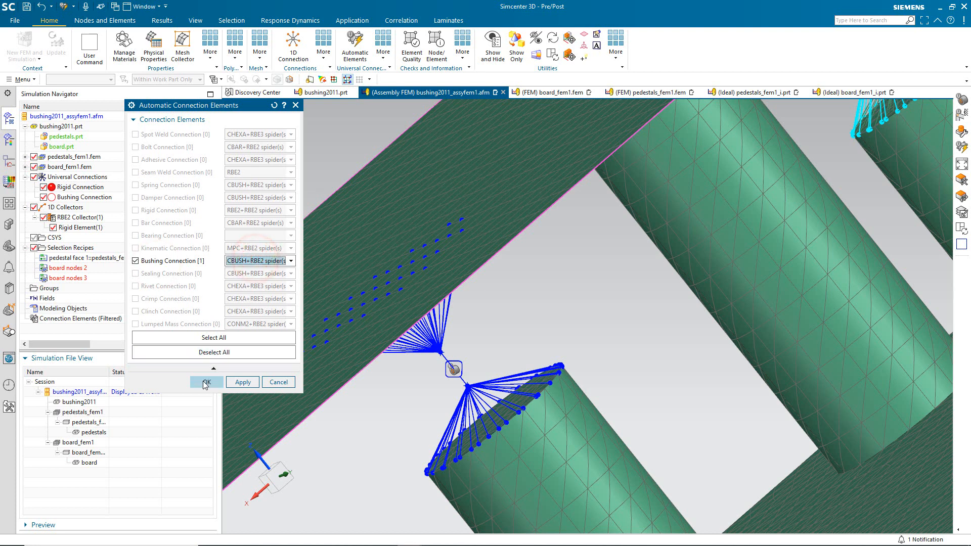
{"action": "left_click", "coordinate": [207, 383]}
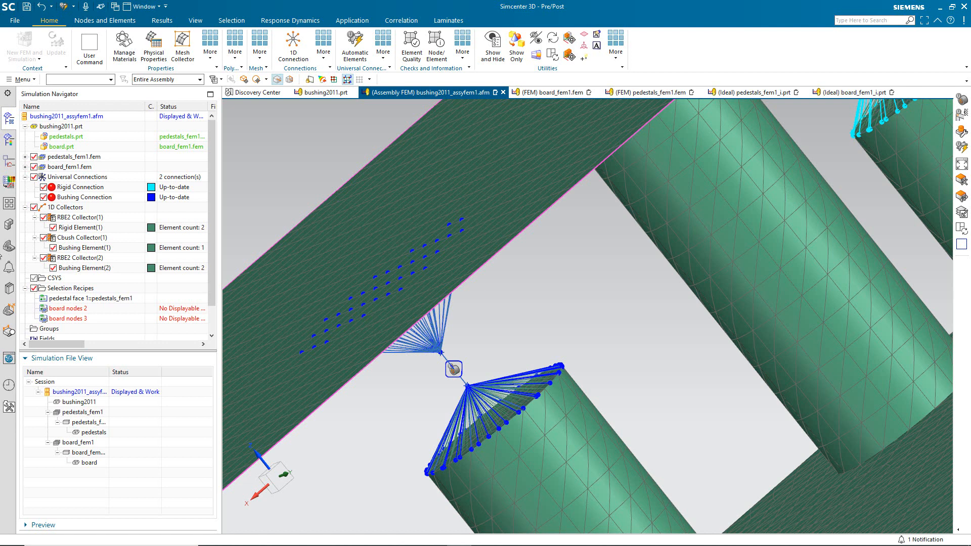
Edit the bushing connection and set its axis type to Absolute.
{"action": "double_click", "coordinate": [76, 198]}
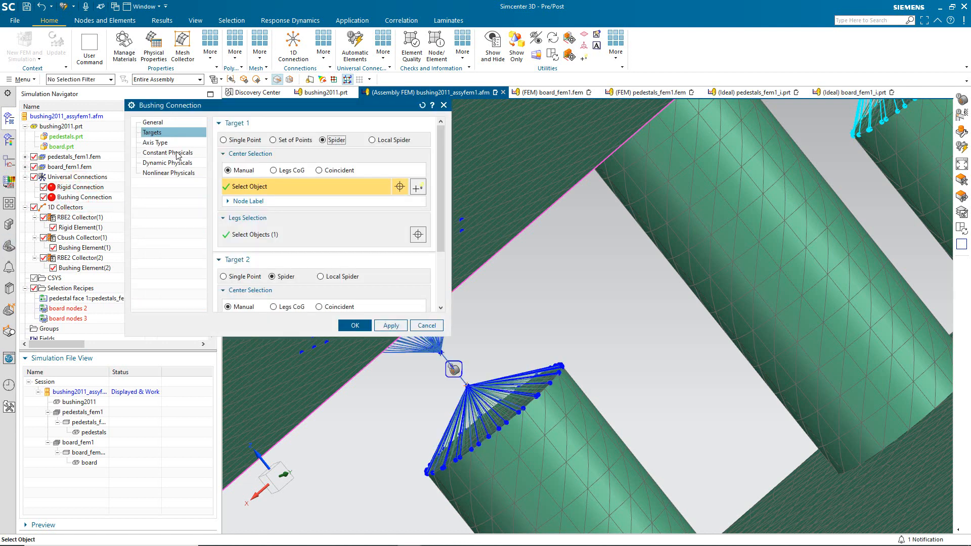
{"action": "left_click", "coordinate": [173, 144]}
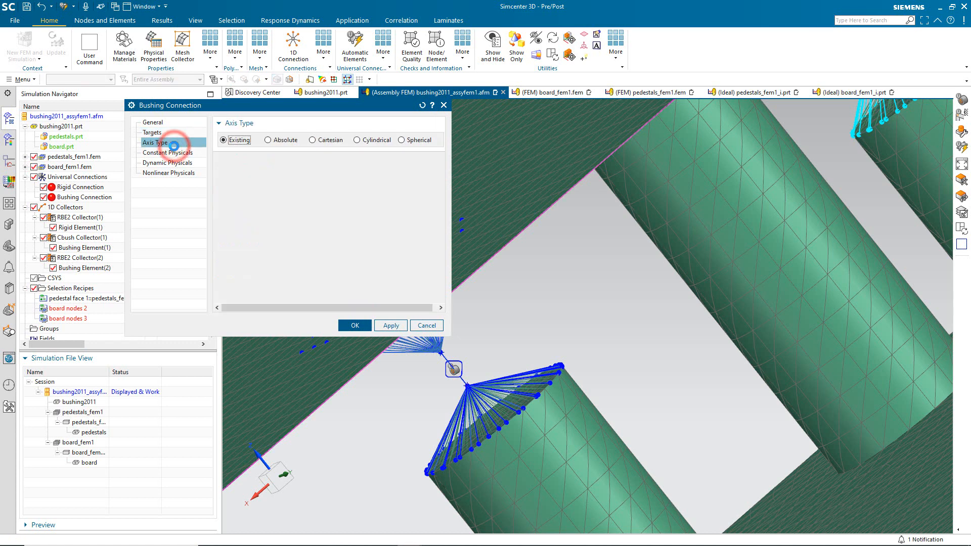
{"action": "left_click", "coordinate": [278, 140]}
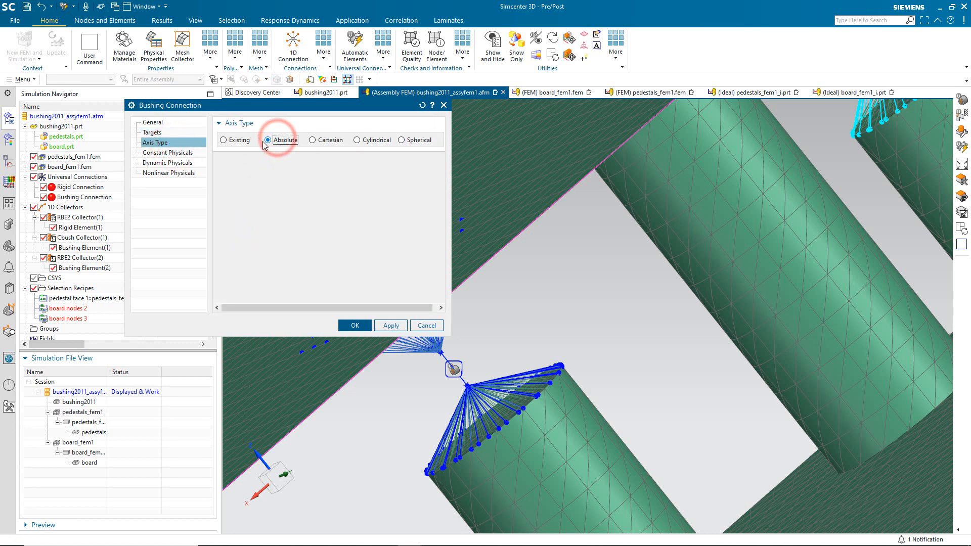
Keep the bushing connection's constant stiffness values and lbf/in units, accept the edit, and update the assembly FEM.
{"action": "left_click", "coordinate": [174, 152]}
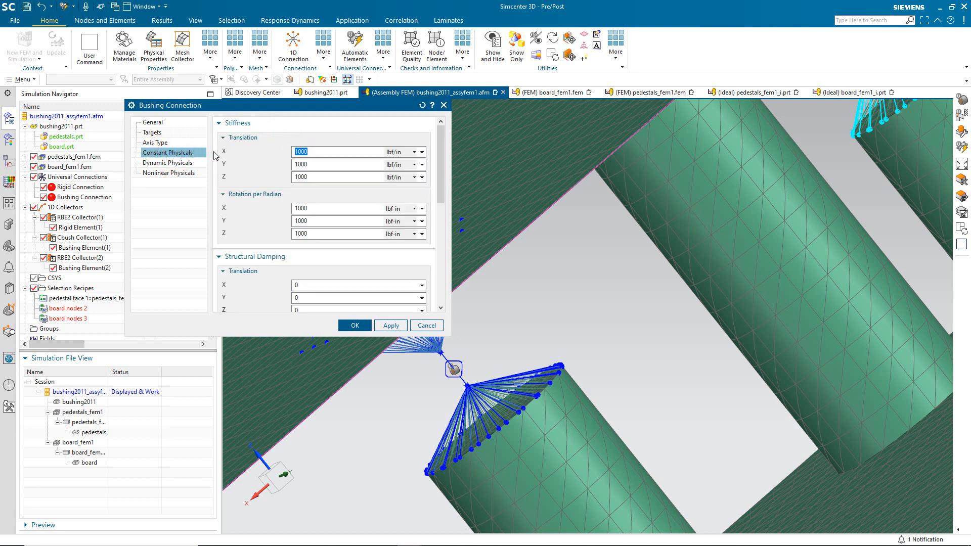
{"action": "double_click", "coordinate": [306, 151]}
{"action": "left_click", "coordinate": [407, 152]}
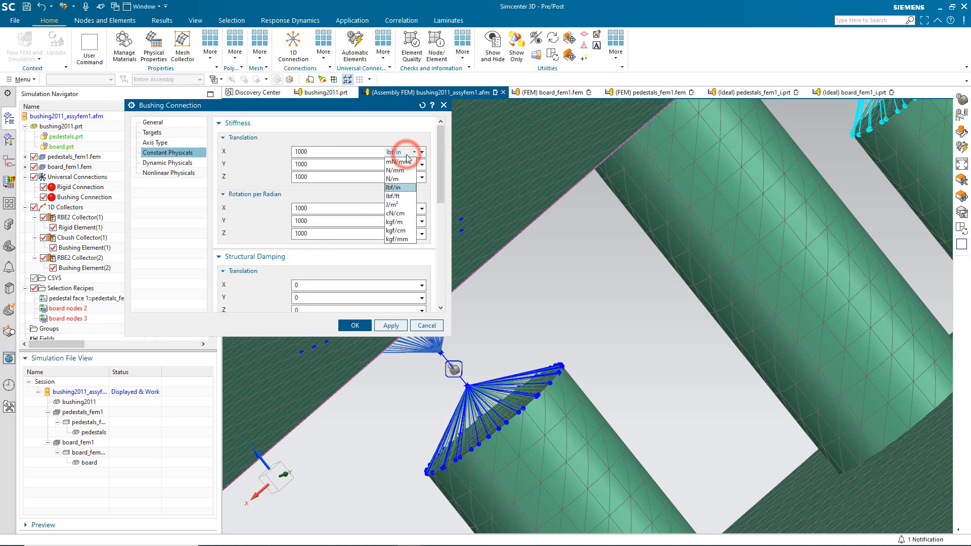
{"action": "left_click", "coordinate": [406, 153]}
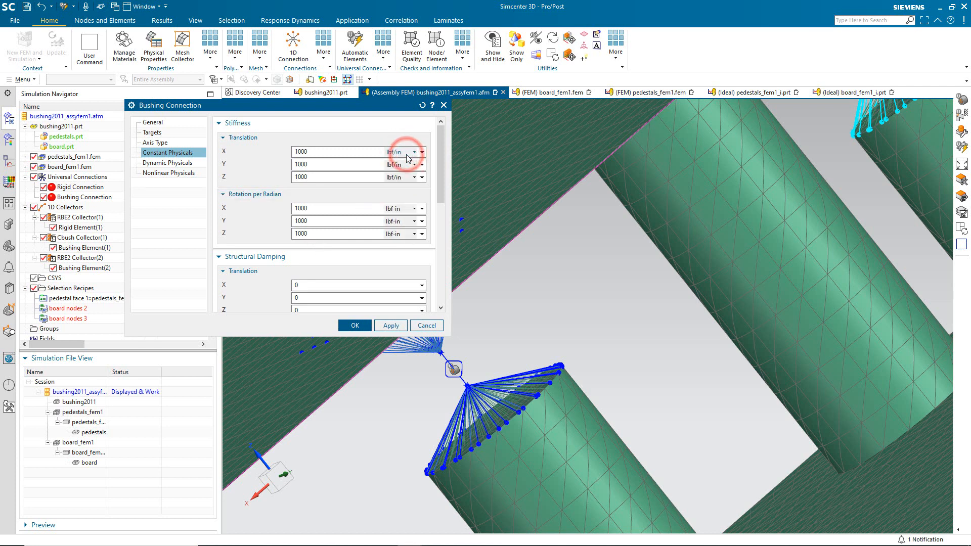
{"action": "left_click", "coordinate": [358, 326]}
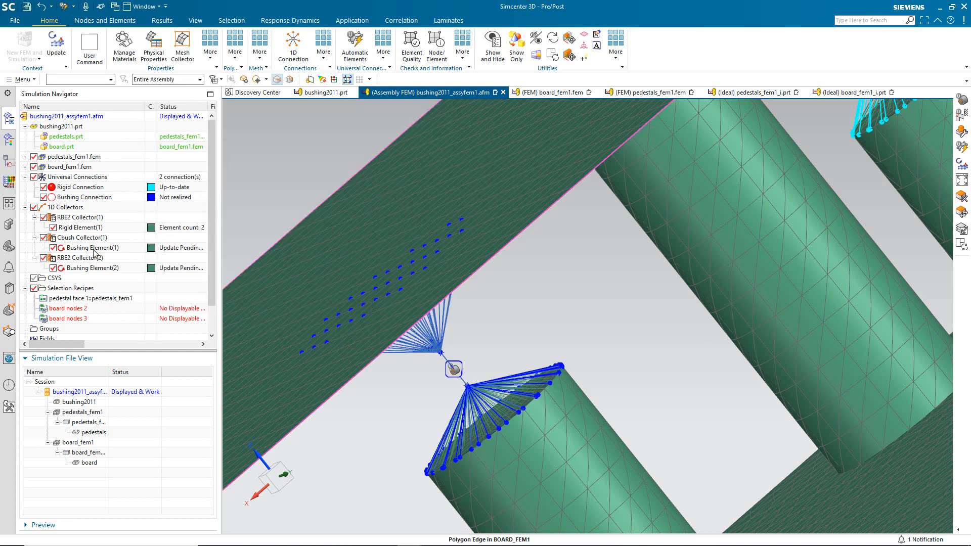
{"action": "left_click", "coordinate": [54, 45]}
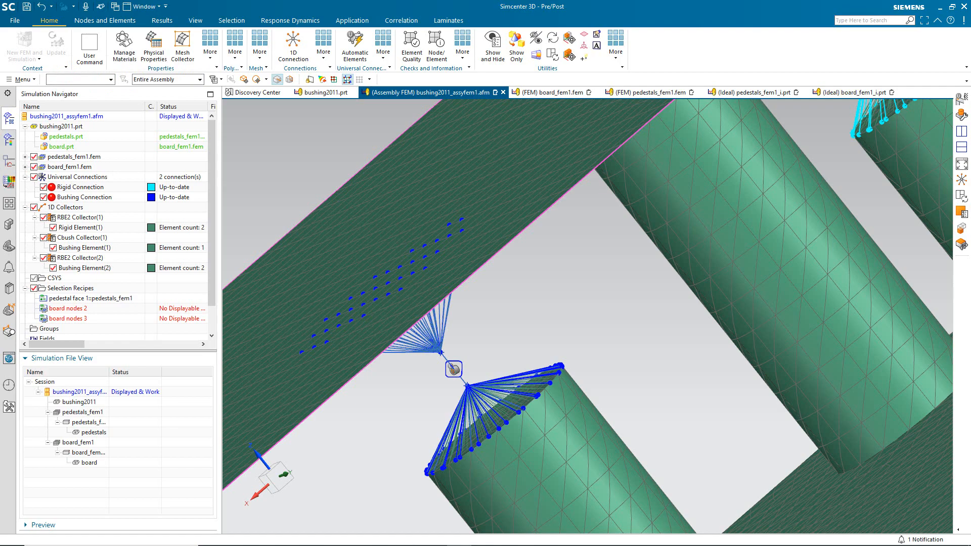
Start a Proximity selection recipe named "board nodes 1" for nodes, with the board mesh as input filter.
{"action": "middle_click_drag", "start_coordinate": [513, 370], "coordinate": [651, 201]}
{"action": "scroll", "coordinate": [585, 167], "scroll_direction": "up", "scroll_amount": 3}
{"action": "scroll", "coordinate": [472, 288], "scroll_direction": "up", "scroll_amount": 6}
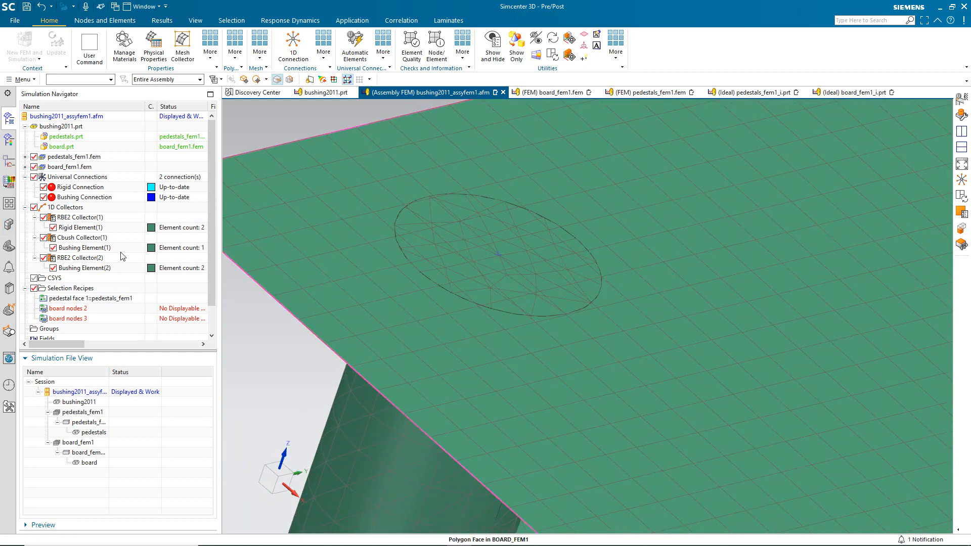
{"action": "right_click", "coordinate": [74, 289]}
{"action": "left_click", "coordinate": [102, 296]}
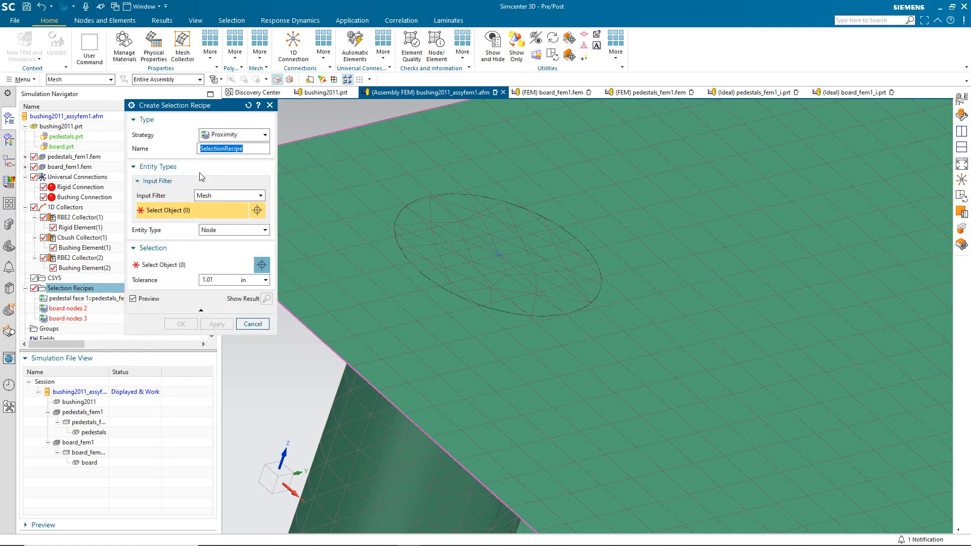
{"action": "type", "text": "board nodes 1"}
{"action": "left_click", "coordinate": [358, 191]}
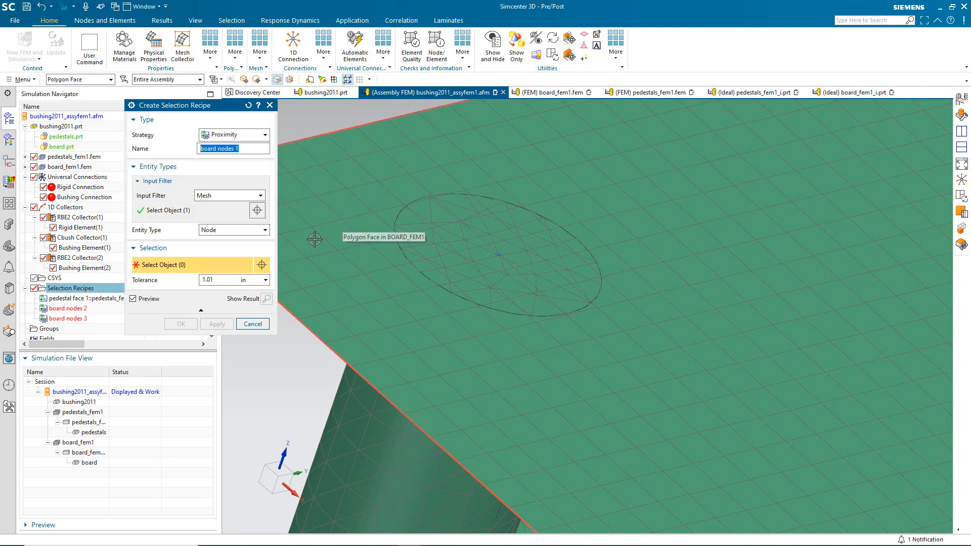
Set the recipe's tolerance to 0.01 in, use the circular pedestal top face as the proximity object, and create the recipe.
{"action": "left_click", "coordinate": [206, 280]}
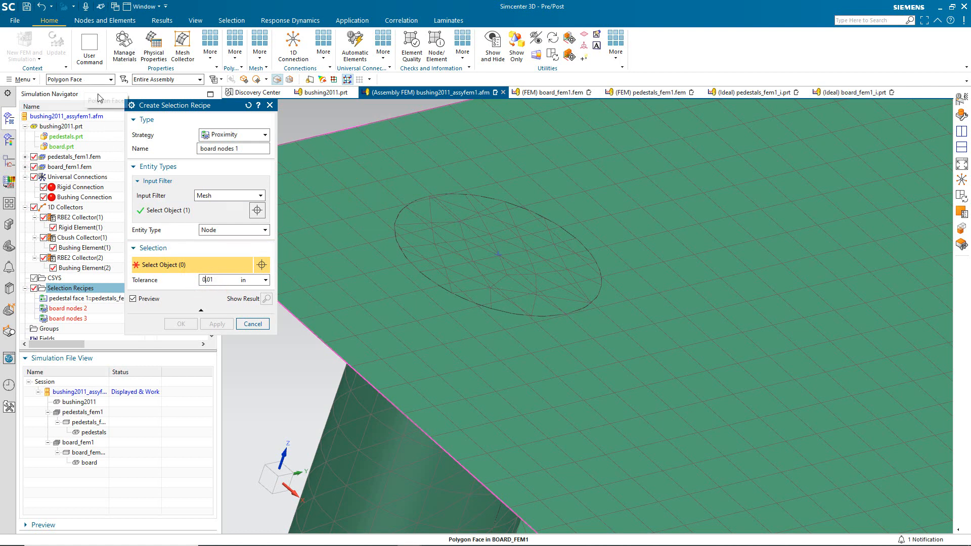
{"action": "left_click", "coordinate": [440, 207]}
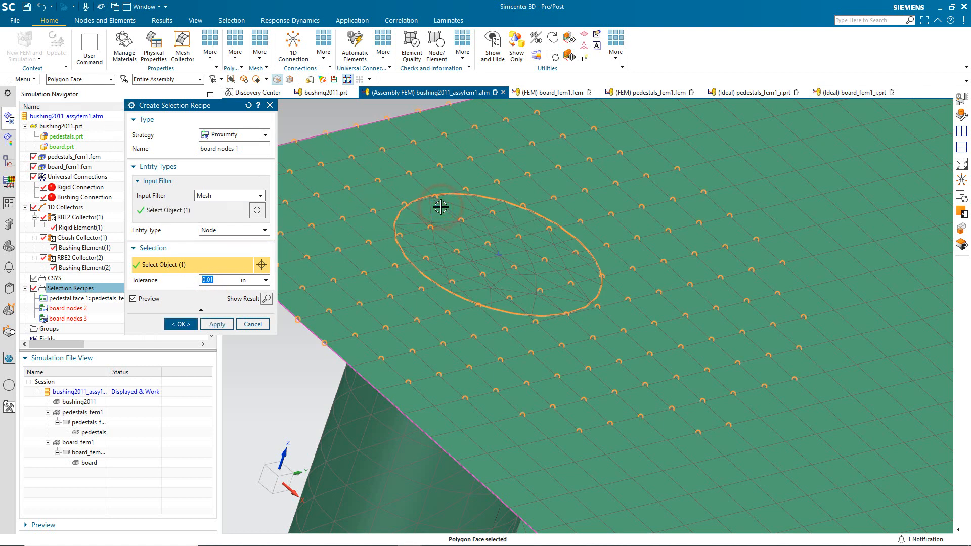
{"action": "left_click", "coordinate": [223, 284]}
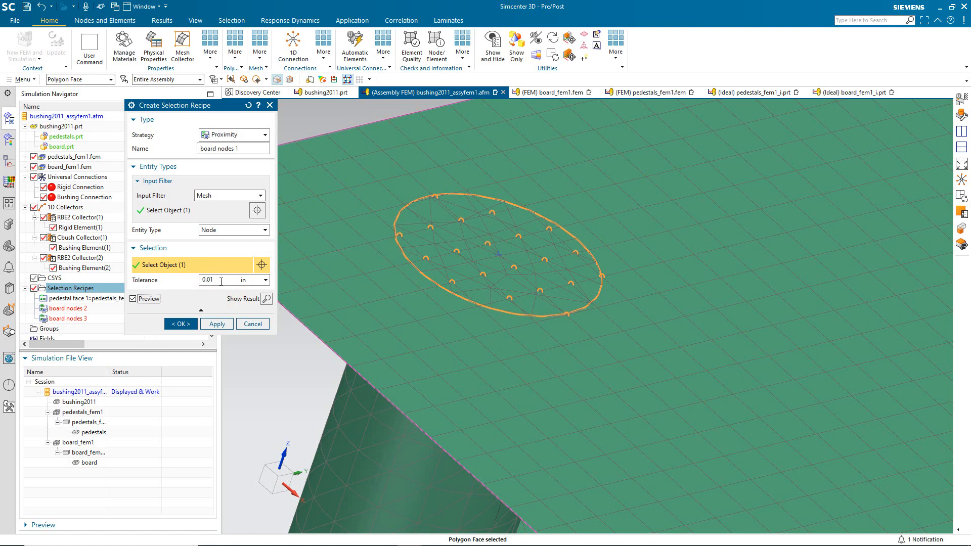
{"action": "left_click", "coordinate": [220, 281]}
{"action": "left_click", "coordinate": [182, 324]}
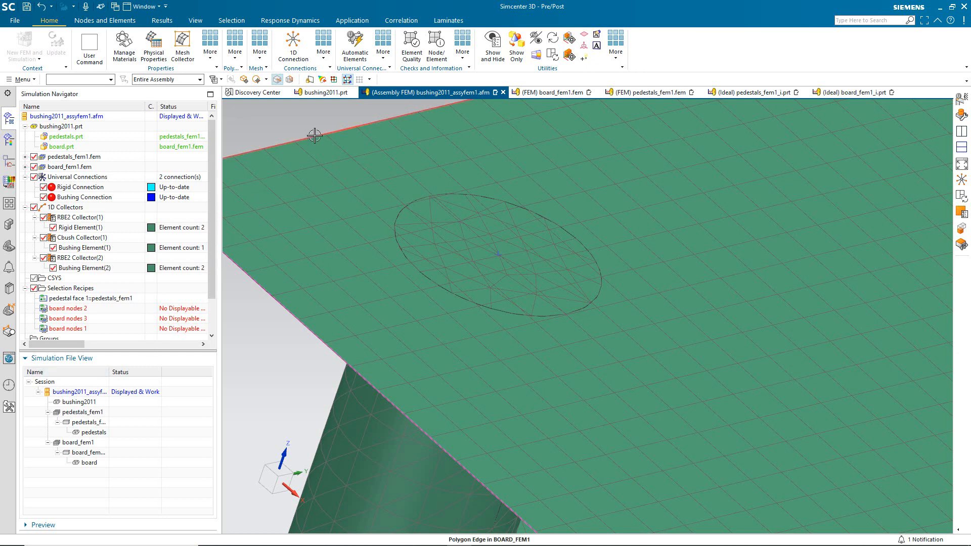
Start a second bushing universal connection and set both target 1 and target 2 to Spider.
{"action": "left_click", "coordinate": [380, 52]}
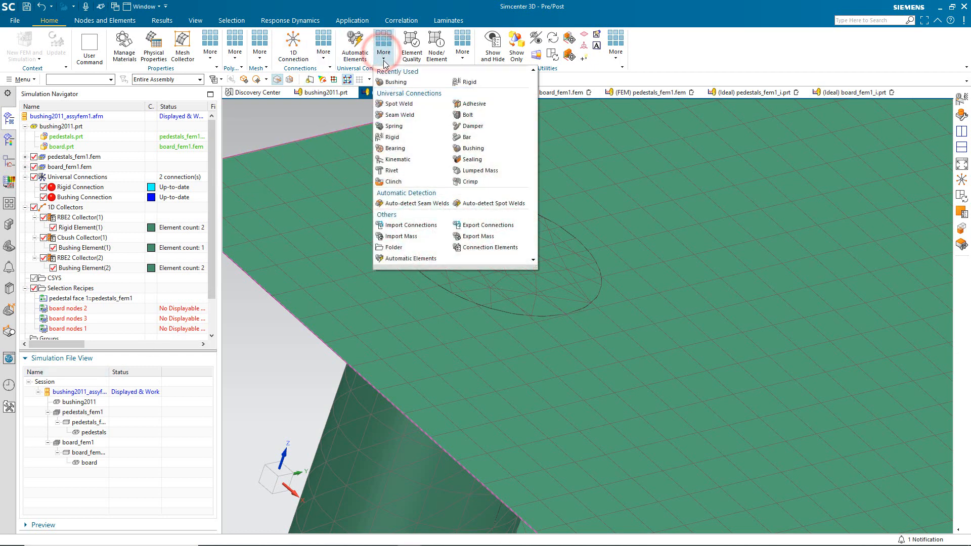
{"action": "left_click", "coordinate": [391, 83]}
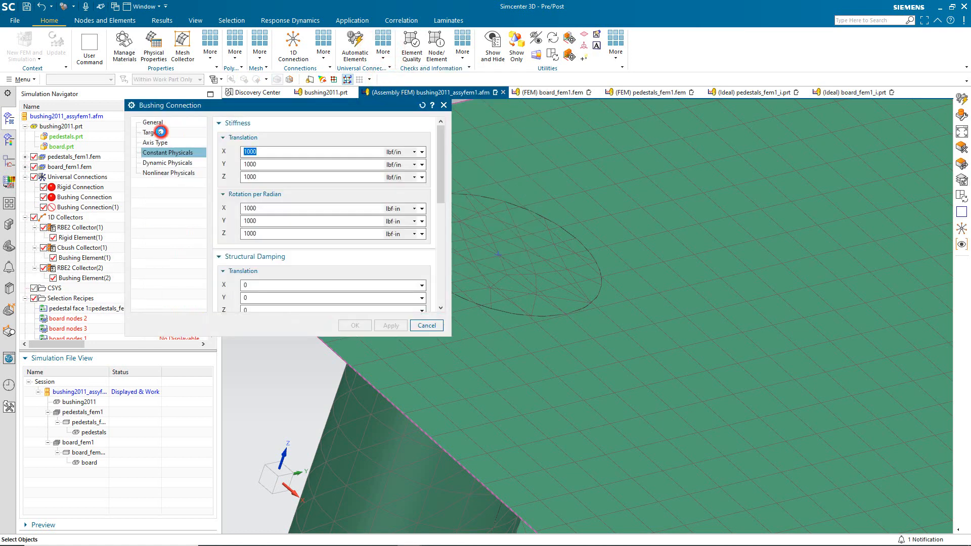
{"action": "left_click", "coordinate": [152, 132]}
{"action": "left_click", "coordinate": [332, 141]}
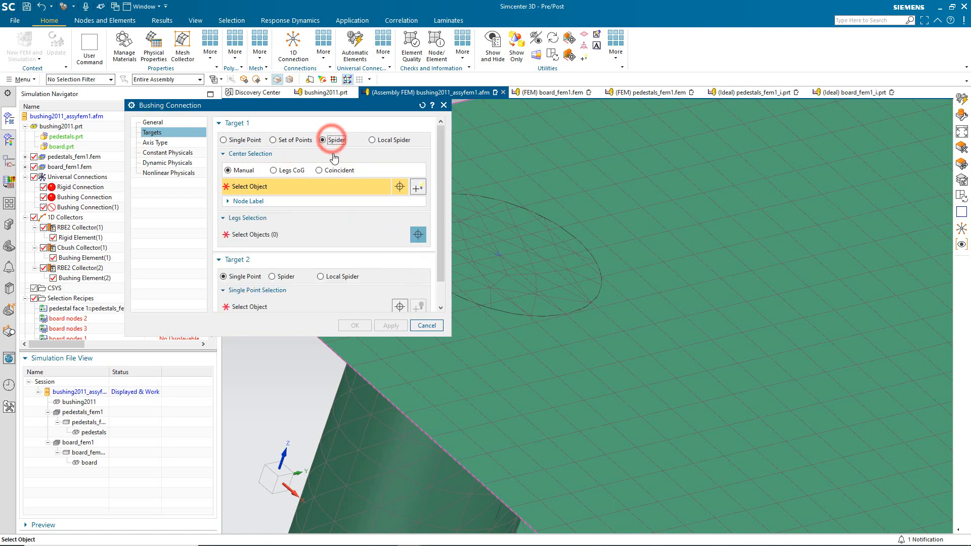
{"action": "left_click", "coordinate": [280, 277]}
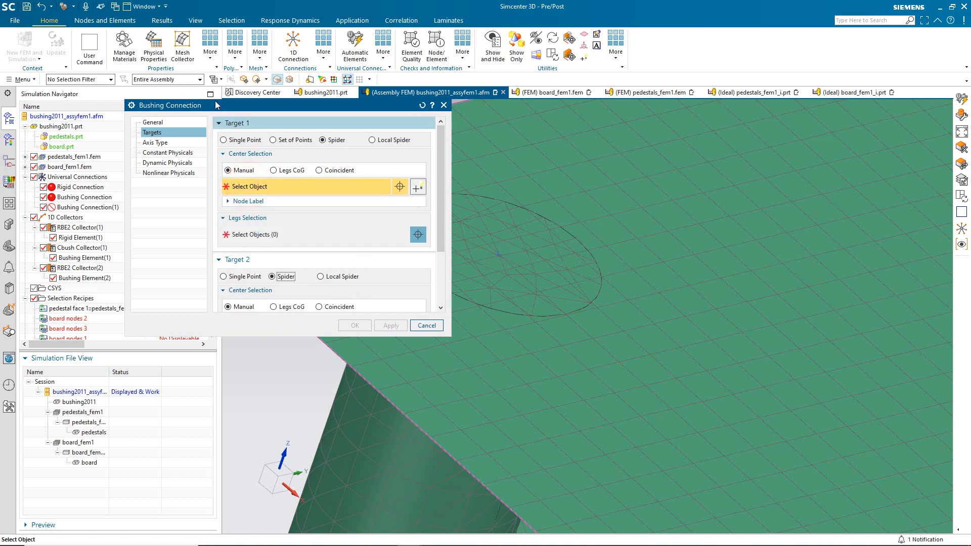
Define target 1 with the first listed point at the pedestal's circle center as spider center and the pedestal's top polygon face as legs.
{"action": "left_click", "coordinate": [97, 80]}
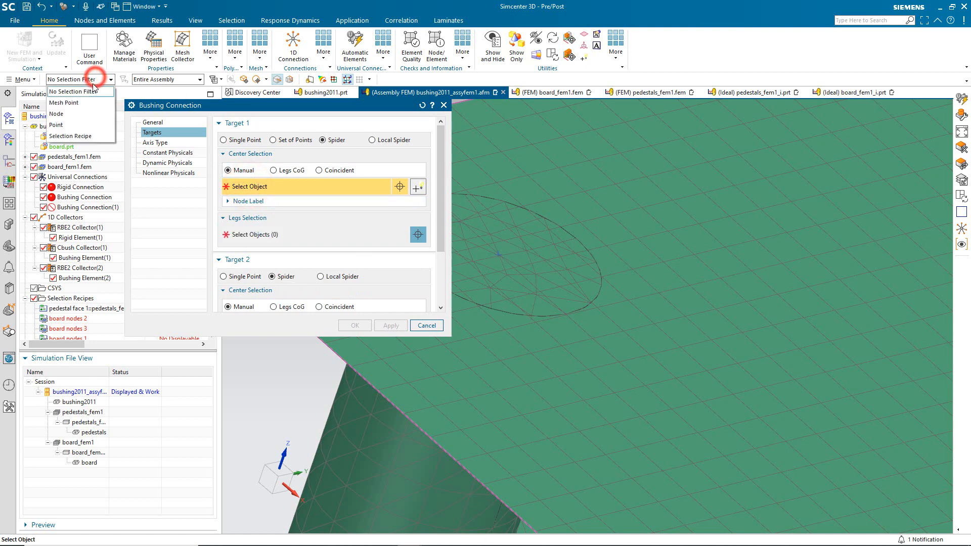
{"action": "left_click", "coordinate": [72, 124]}
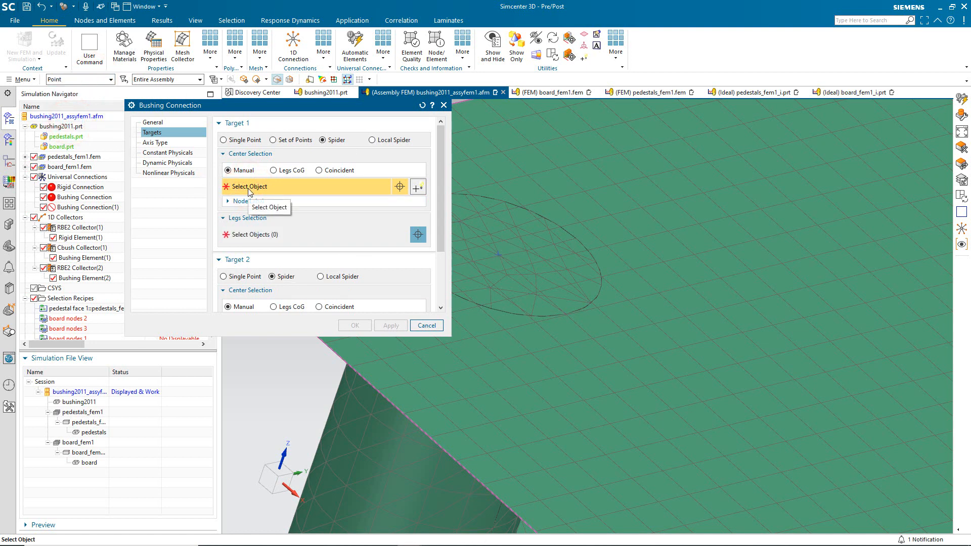
{"action": "left_click", "coordinate": [497, 257]}
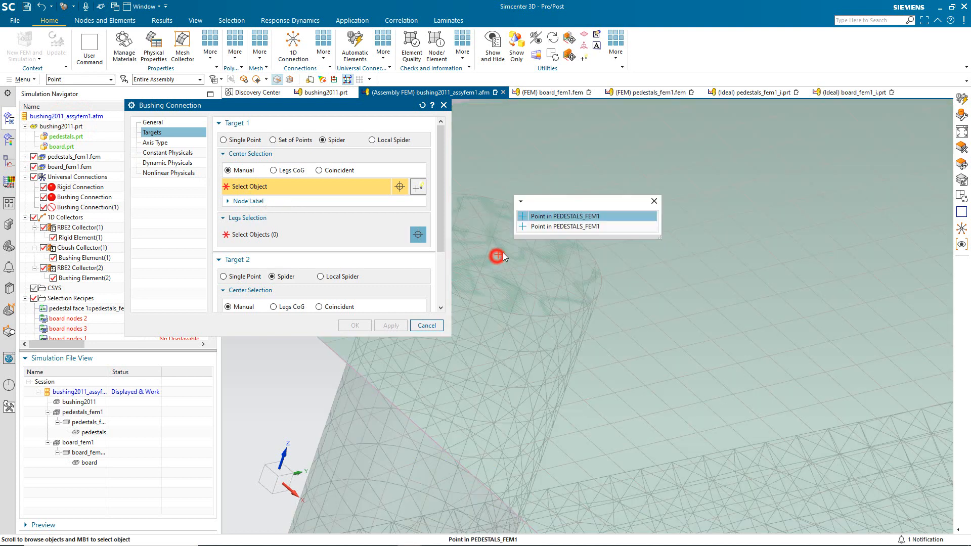
{"action": "left_click", "coordinate": [554, 216]}
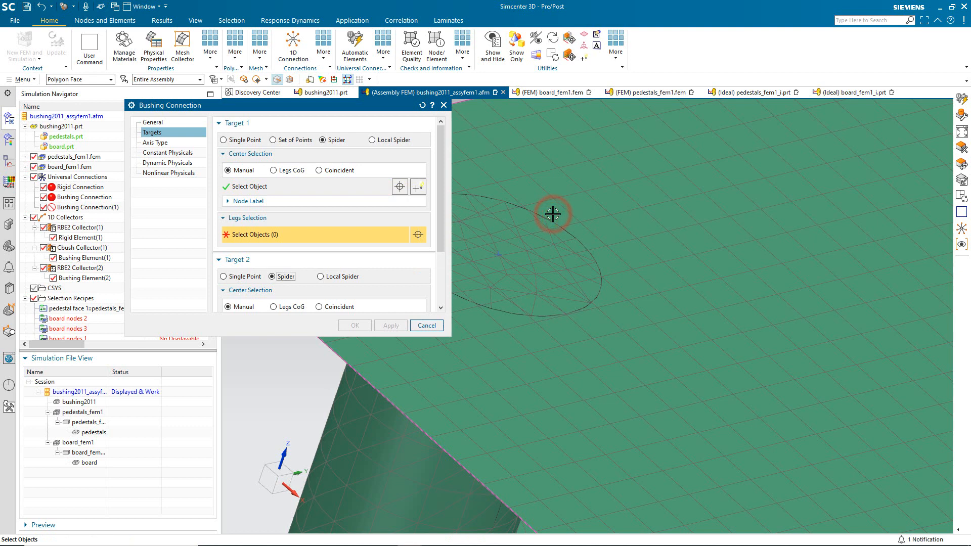
{"action": "left_click", "coordinate": [287, 237]}
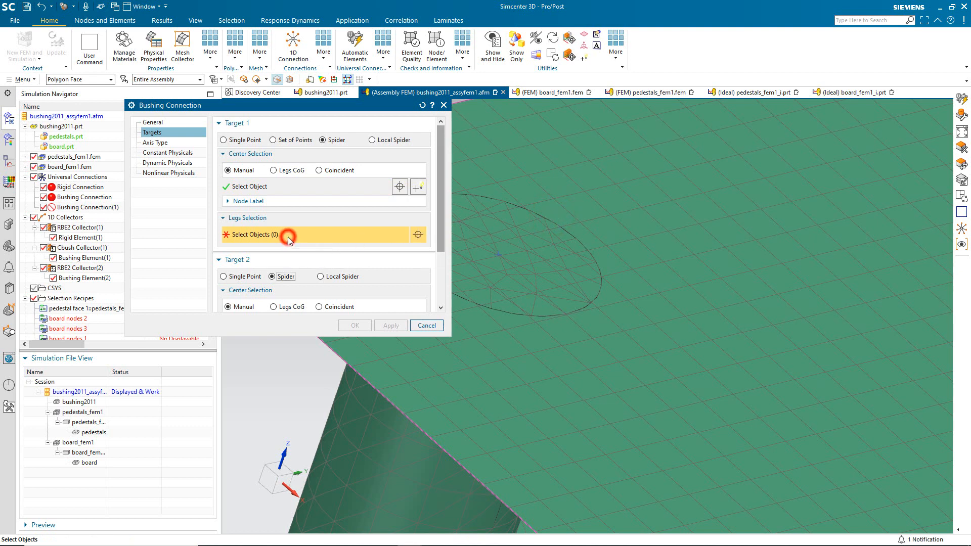
{"action": "left_click", "coordinate": [521, 229]}
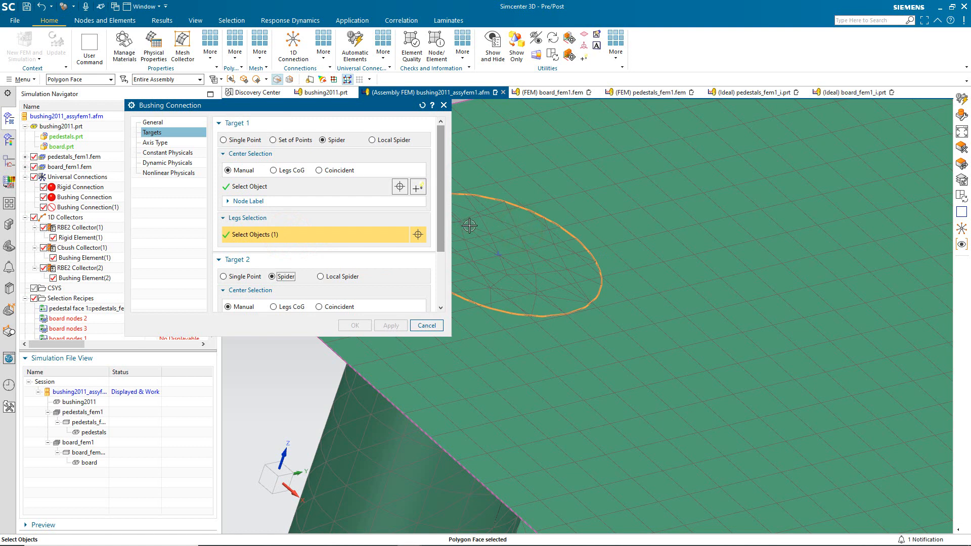
{"action": "middle_click", "coordinate": [441, 212]}
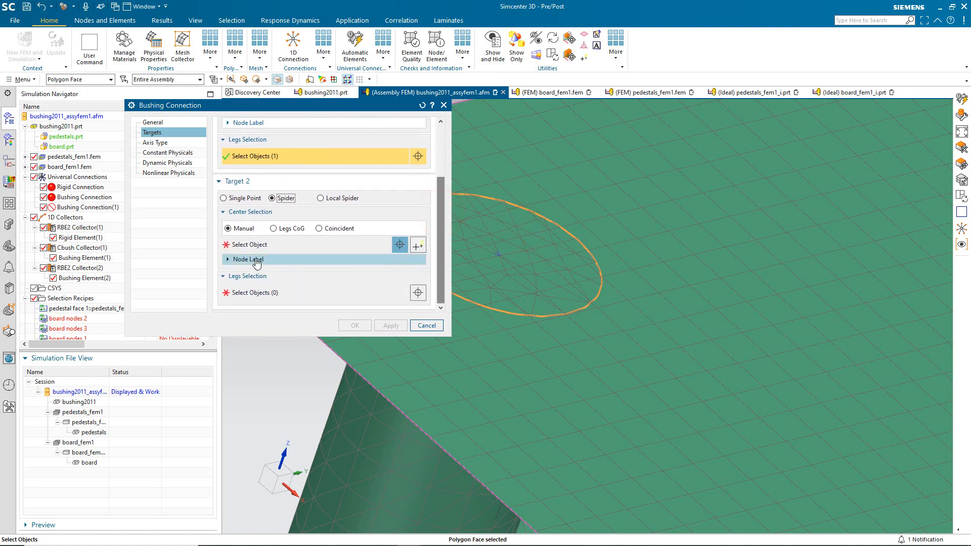
Define target 2 with the other point at the circle center as spider center and the "board nodes 1" recipe as legs.
{"action": "left_click", "coordinate": [256, 246]}
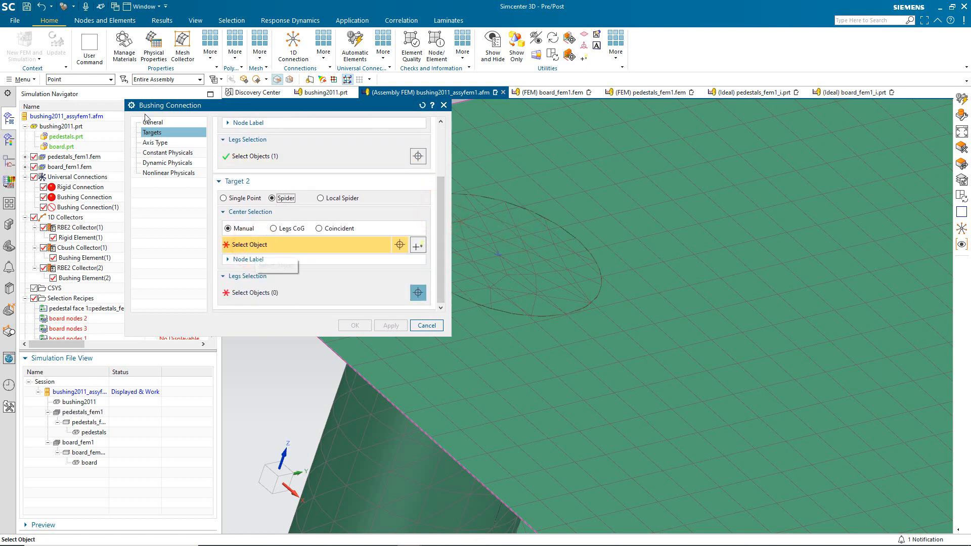
{"action": "left_click", "coordinate": [498, 255]}
{"action": "left_click", "coordinate": [557, 223]}
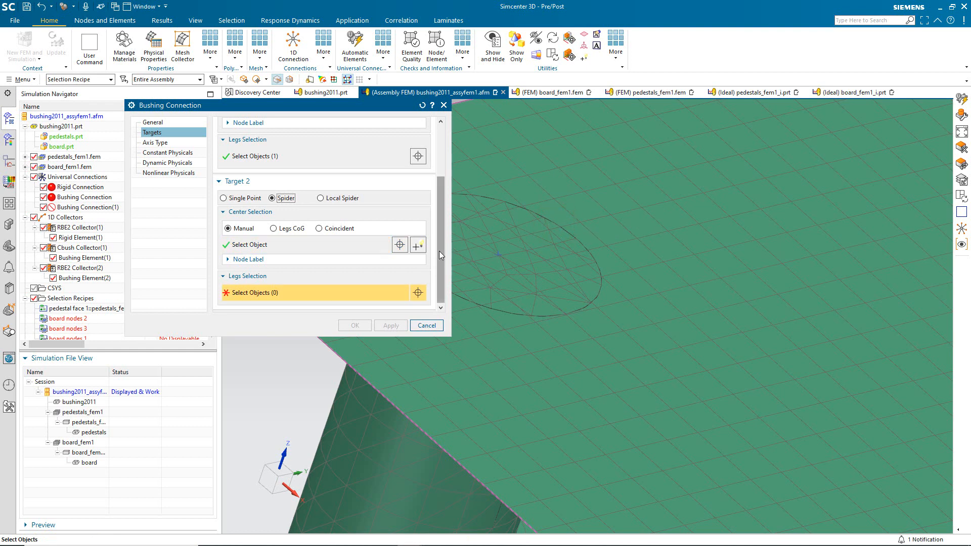
{"action": "left_click", "coordinate": [76, 81]}
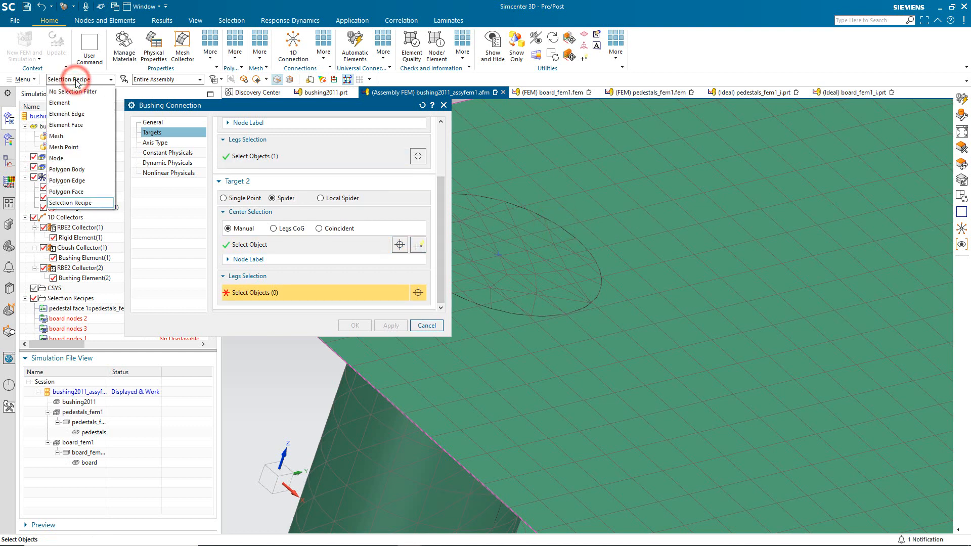
{"action": "left_click", "coordinate": [87, 203]}
{"action": "scroll", "coordinate": [75, 326], "scroll_direction": "down", "scroll_amount": 2}
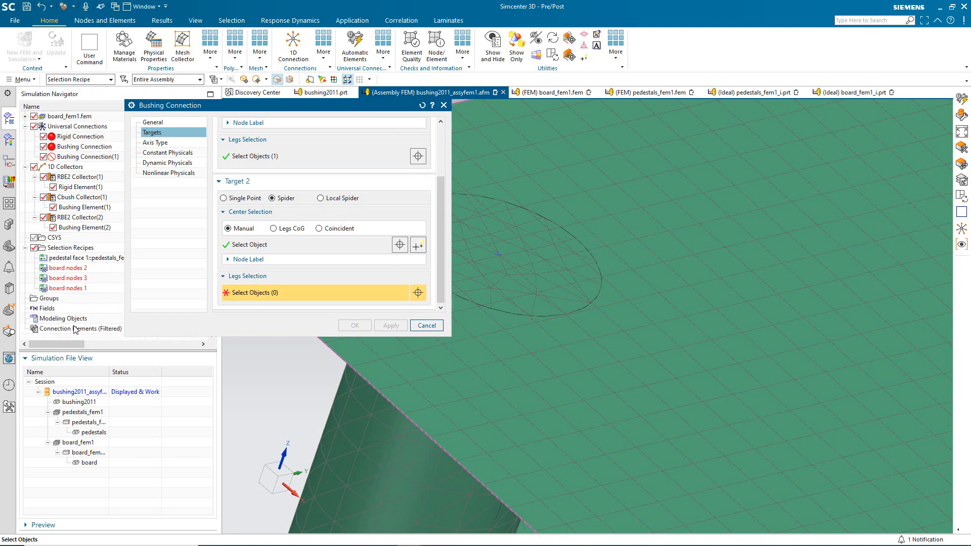
{"action": "left_click", "coordinate": [69, 289]}
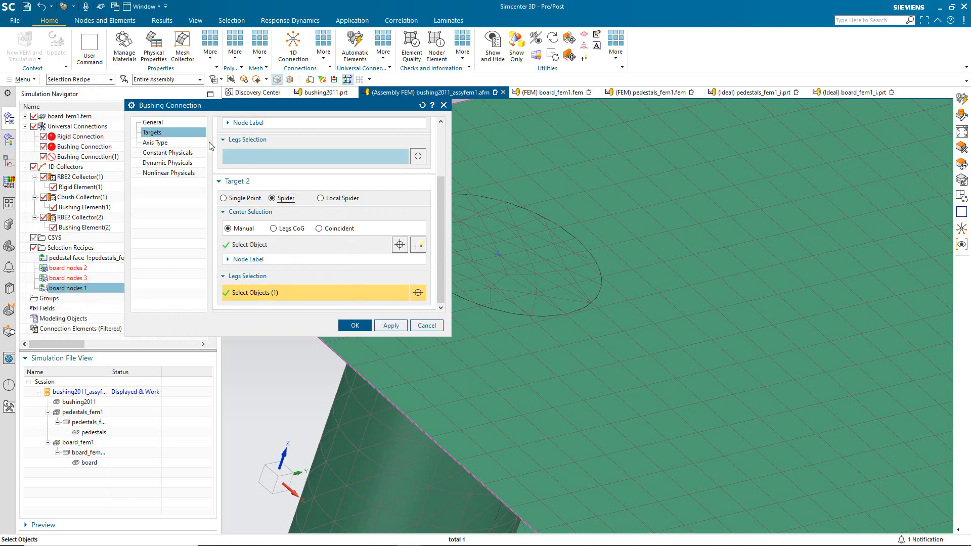
Set the axis type to Absolute, keep the constant stiffness values, and create the second bushing connection.
{"action": "left_click", "coordinate": [154, 143]}
{"action": "left_click", "coordinate": [275, 143]}
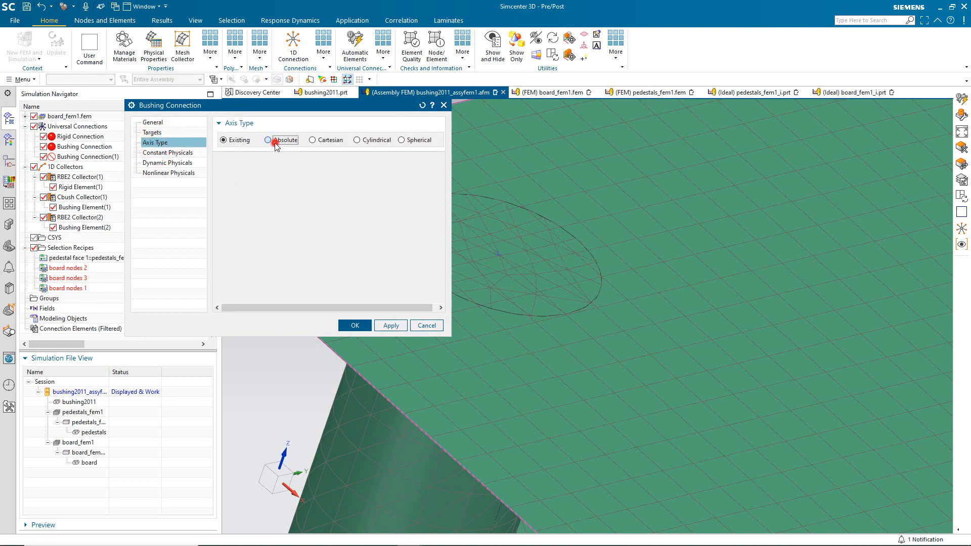
{"action": "left_click", "coordinate": [167, 152]}
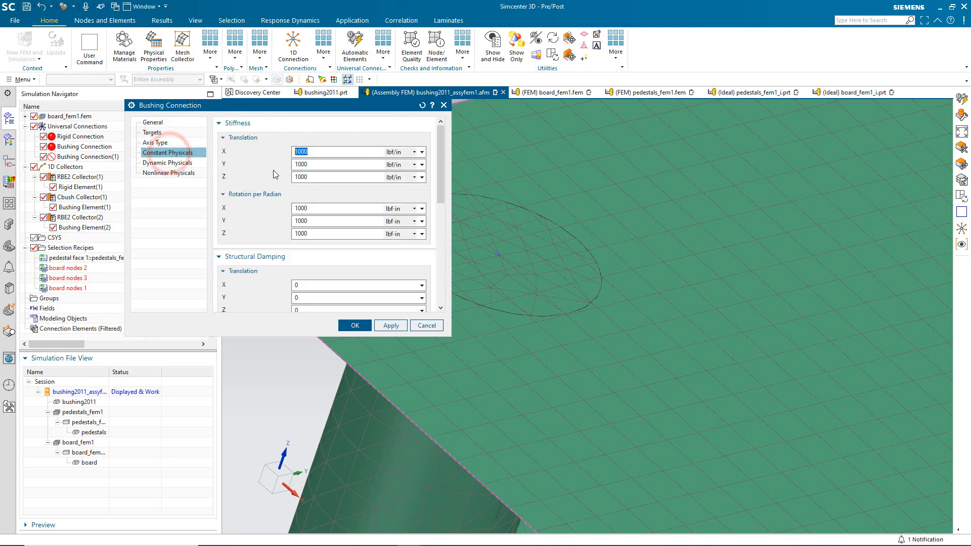
{"action": "left_click", "coordinate": [353, 326]}
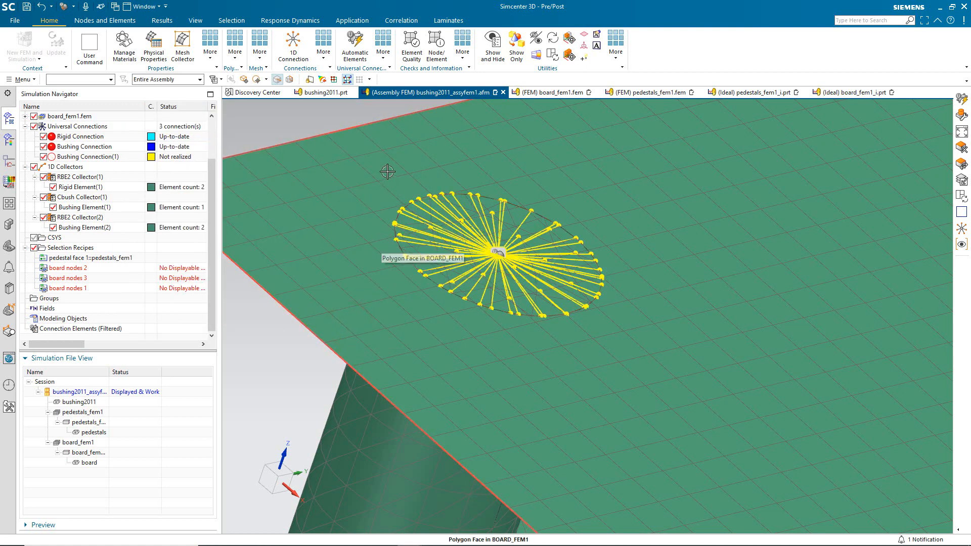
Generate automatic connection elements for the new bushing connection as CBUSH+RBE2 spider(s) and view the whole assembly from the side.
{"action": "left_click", "coordinate": [355, 46]}
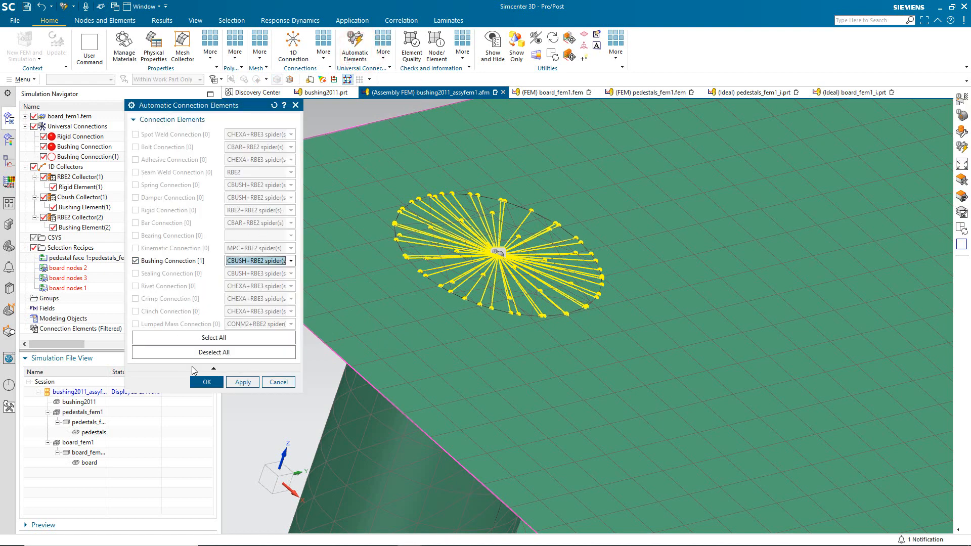
{"action": "left_click", "coordinate": [206, 383]}
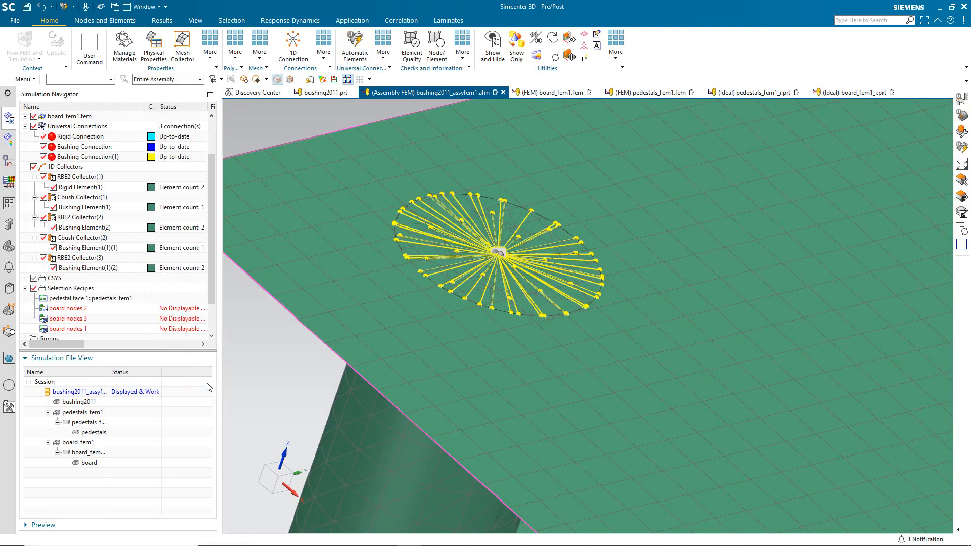
{"action": "key", "text": "ctrl+f"}
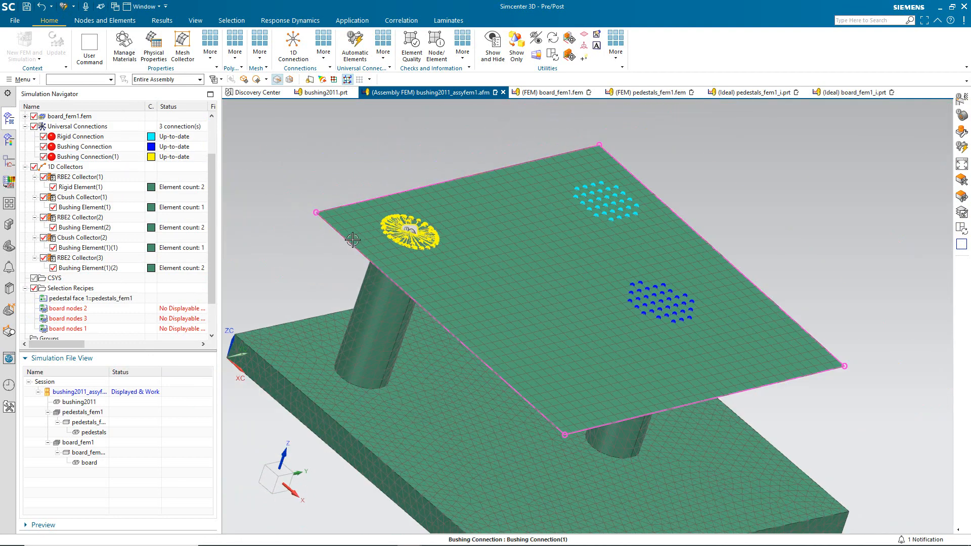
{"action": "middle_click_drag", "start_coordinate": [350, 243], "coordinate": [301, 213]}
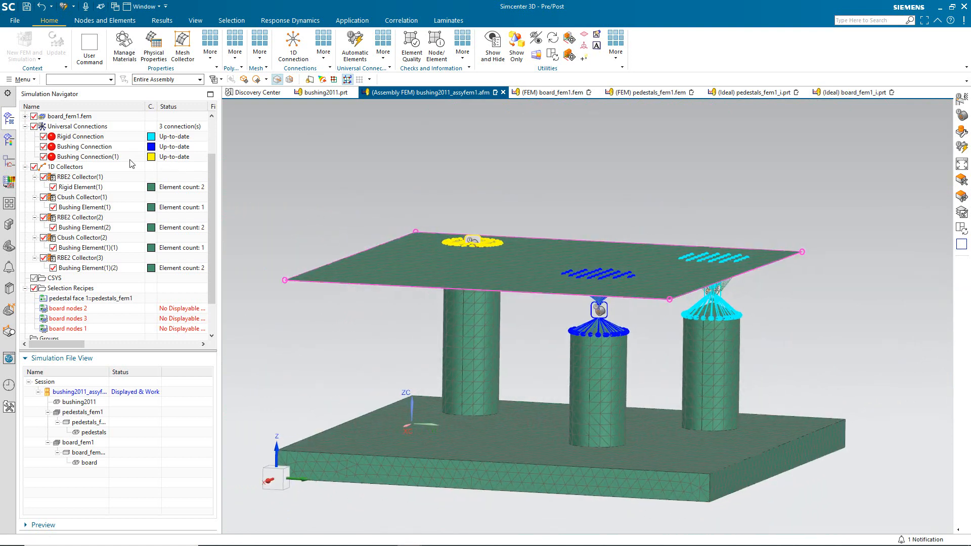
Automatically resolve the assembly FEM's label conflicts in the Assembly Label Manager for all entity types and accept the offsets.
{"action": "scroll", "coordinate": [78, 141], "scroll_direction": "up", "scroll_amount": 3}
{"action": "right_click", "coordinate": [71, 118]}
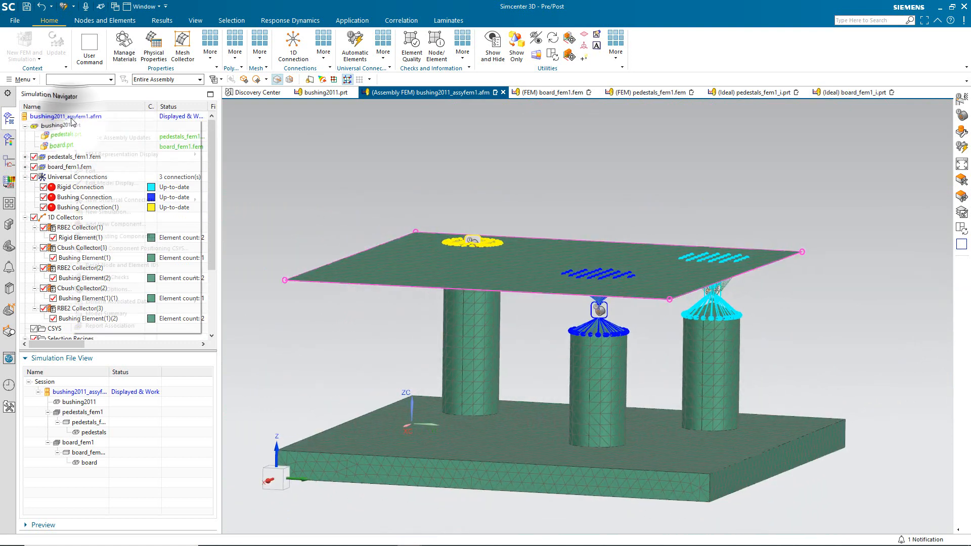
{"action": "left_click", "coordinate": [145, 277]}
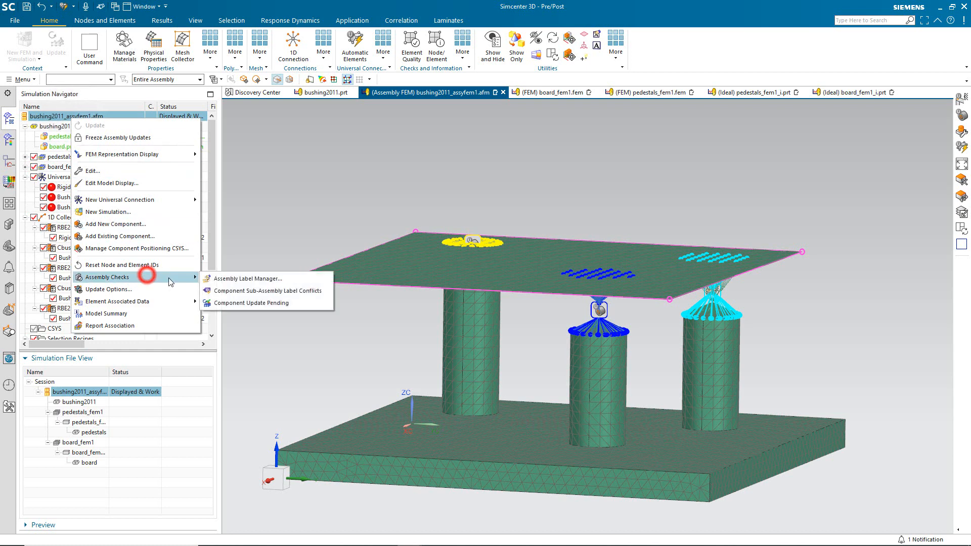
{"action": "left_click", "coordinate": [227, 280]}
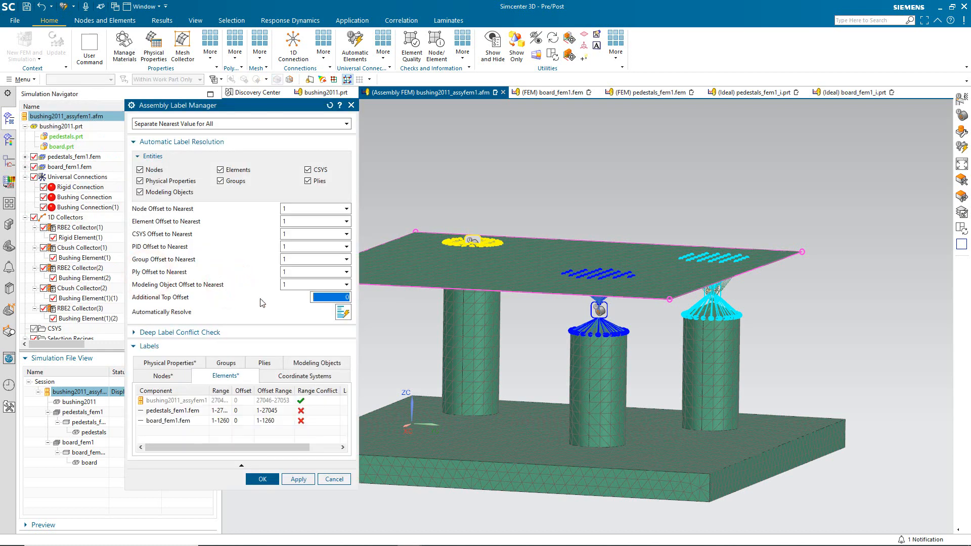
{"action": "left_click", "coordinate": [341, 312]}
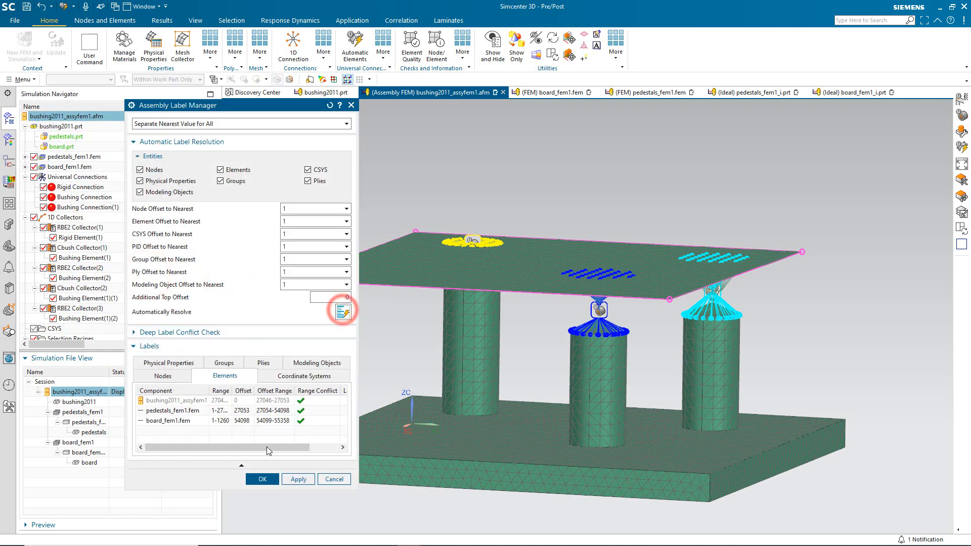
{"action": "left_click", "coordinate": [262, 479]}
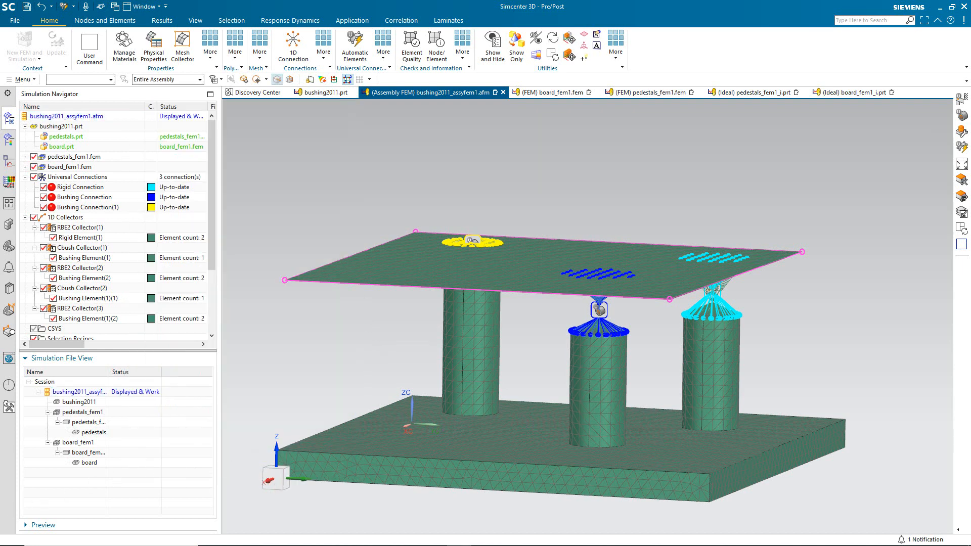
Create a Simcenter Nastran simulation from the assembly FEM with layer placement Use Original, including a SOL 101 Linear Statics solution named Solution 1.
{"action": "right_click", "coordinate": [79, 397]}
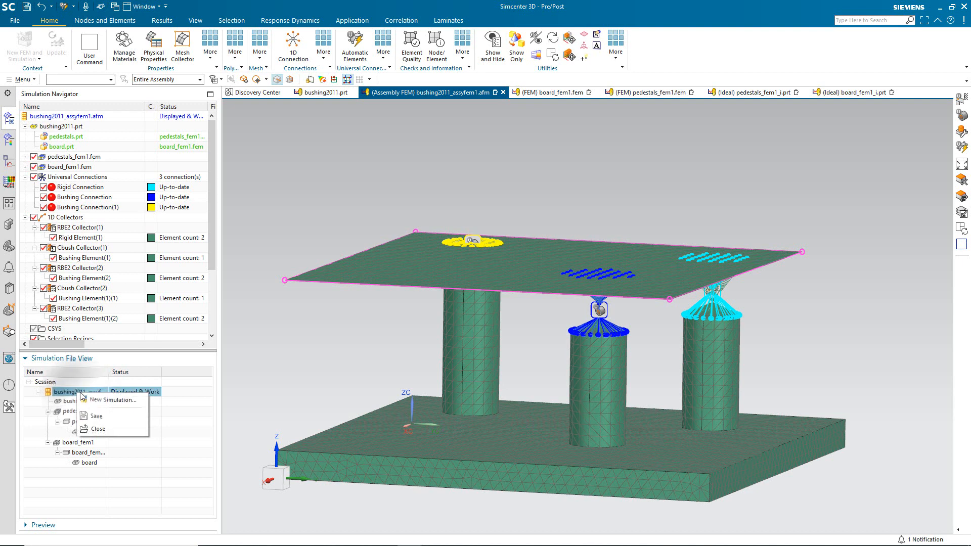
{"action": "left_click", "coordinate": [102, 398]}
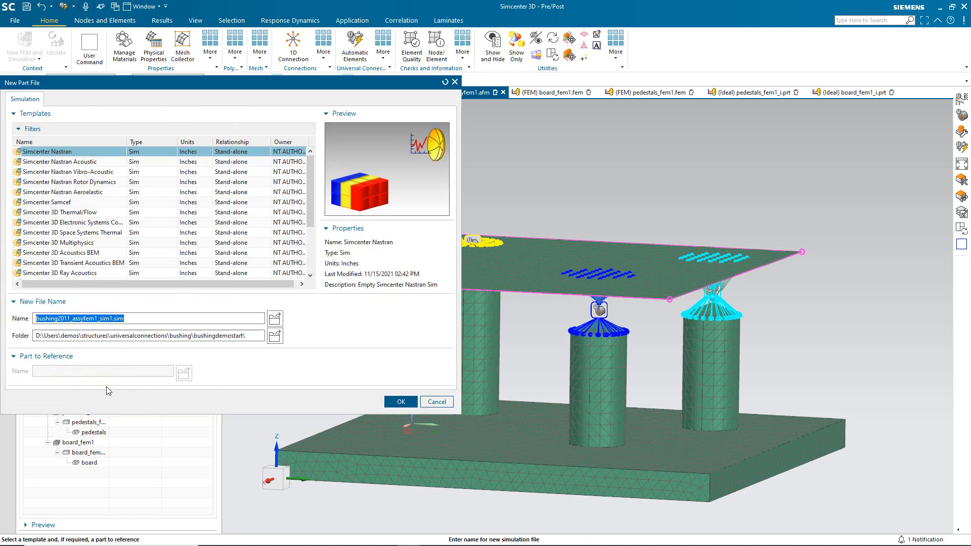
{"action": "left_click", "coordinate": [390, 400]}
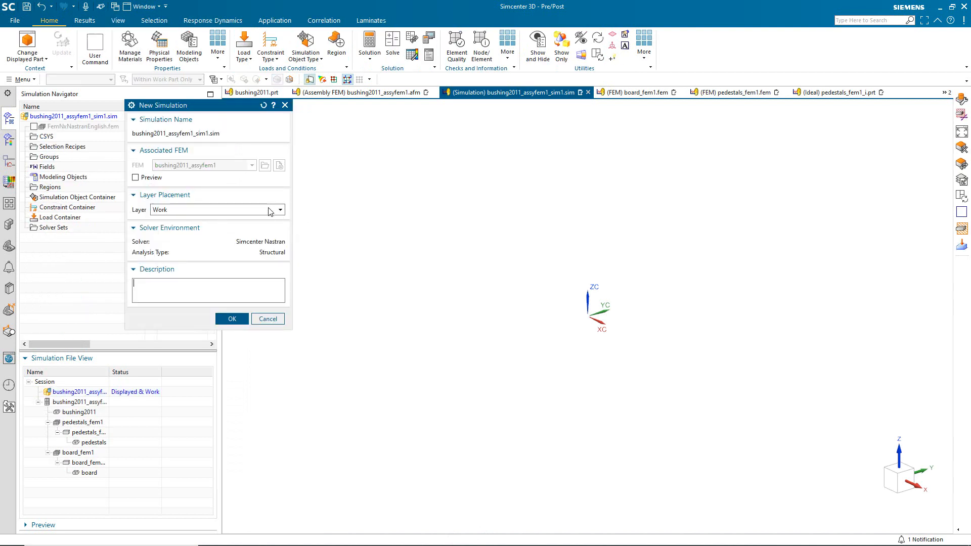
{"action": "left_click", "coordinate": [270, 210]}
{"action": "left_click", "coordinate": [206, 226]}
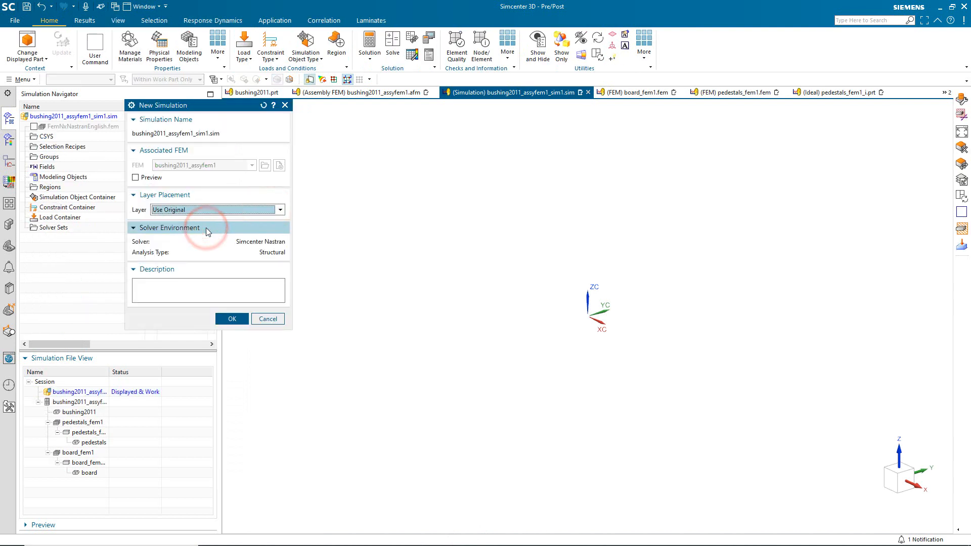
{"action": "left_click", "coordinate": [232, 319]}
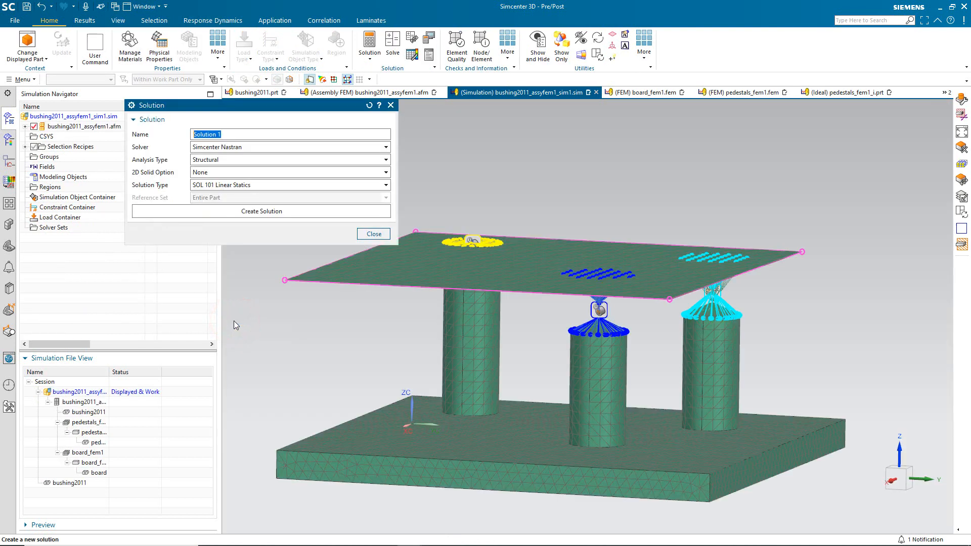
{"action": "left_click", "coordinate": [230, 212]}
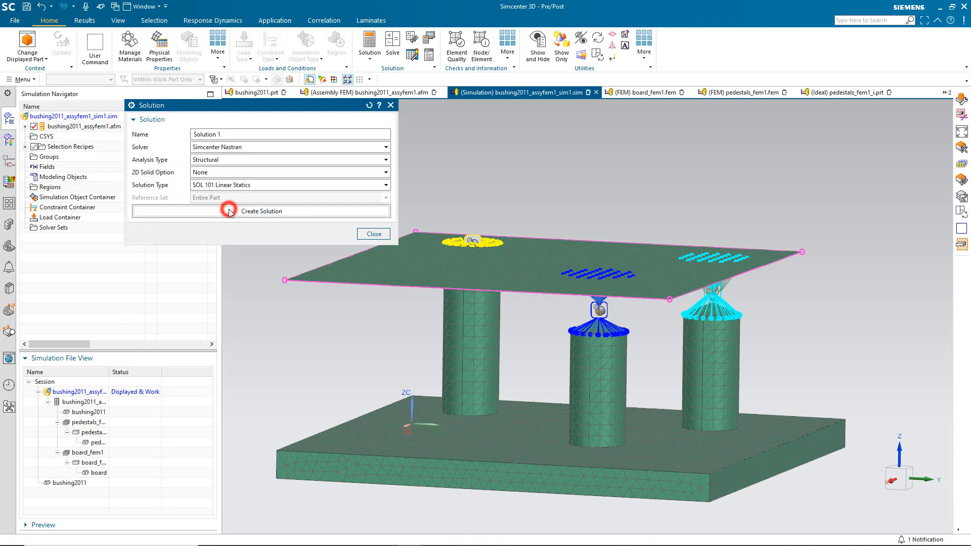
{"action": "middle_click", "coordinate": [230, 211]}
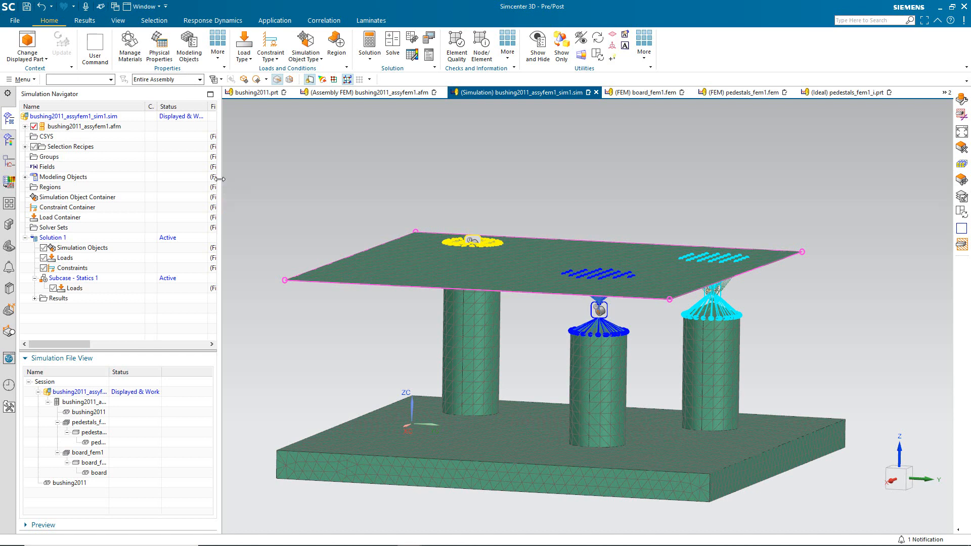
Apply a Fixed Translation constraint to the front side face of the pedestals' base plate.
{"action": "left_click", "coordinate": [270, 48]}
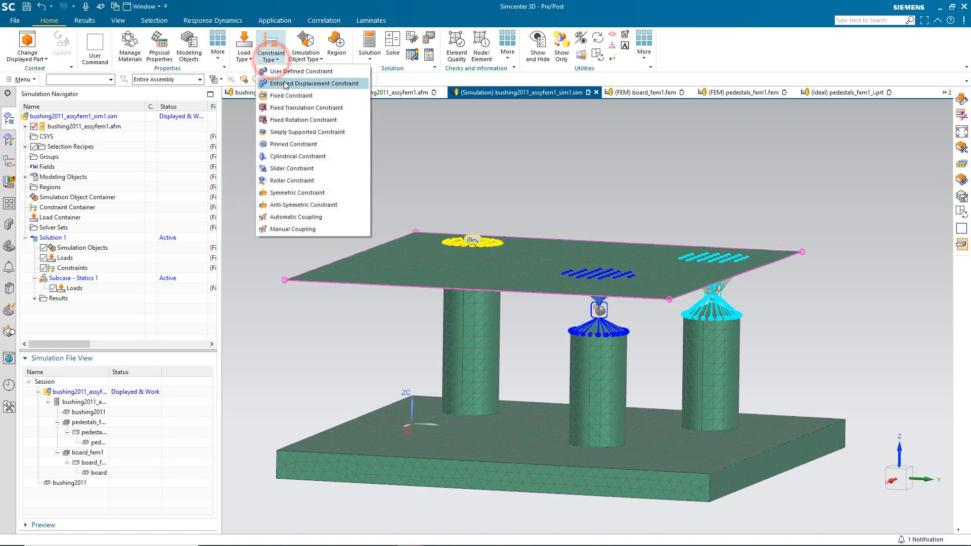
{"action": "left_click", "coordinate": [296, 113]}
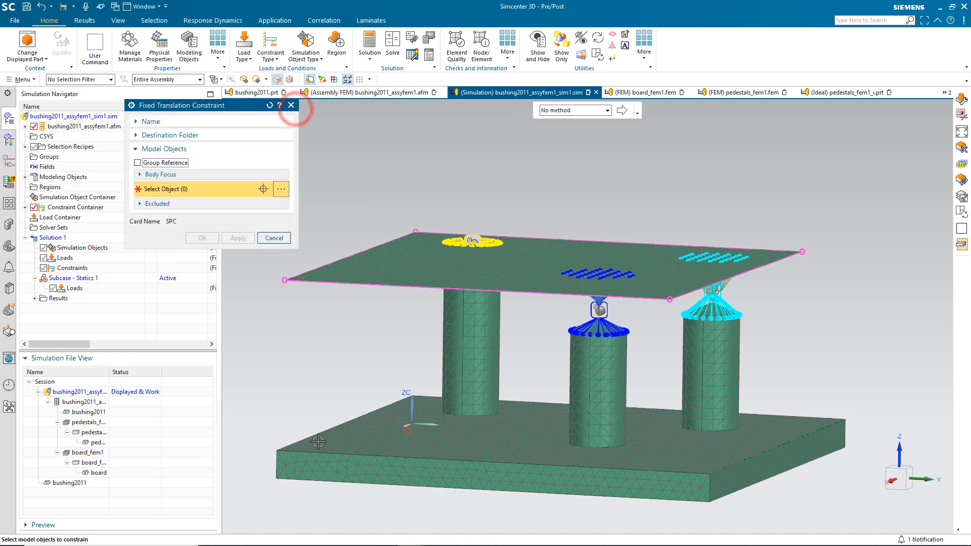
{"action": "left_click", "coordinate": [319, 460]}
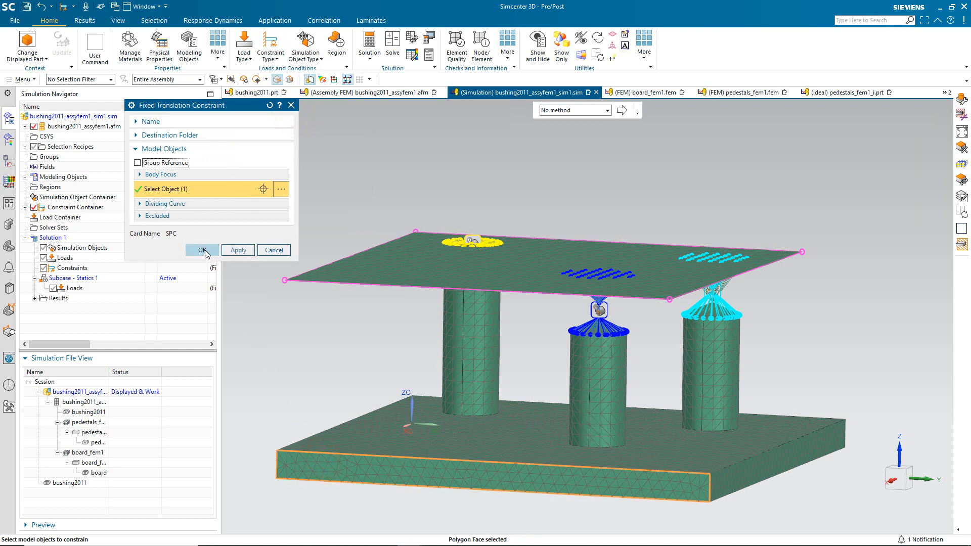
{"action": "left_click", "coordinate": [203, 250]}
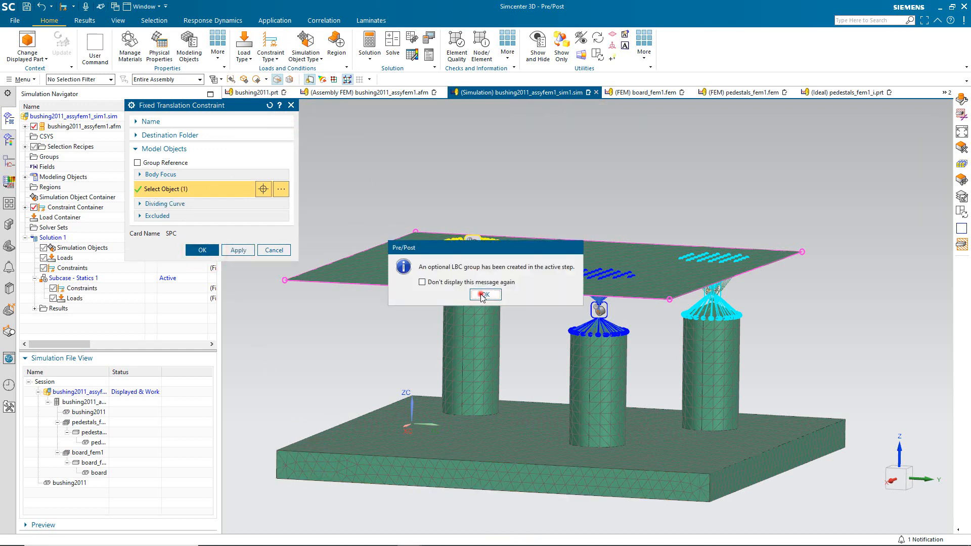
{"action": "left_click", "coordinate": [480, 293]}
Apply a gravity load to the whole model, keeping the default acceleration and the ZC direction.
{"action": "left_click", "coordinate": [244, 50]}
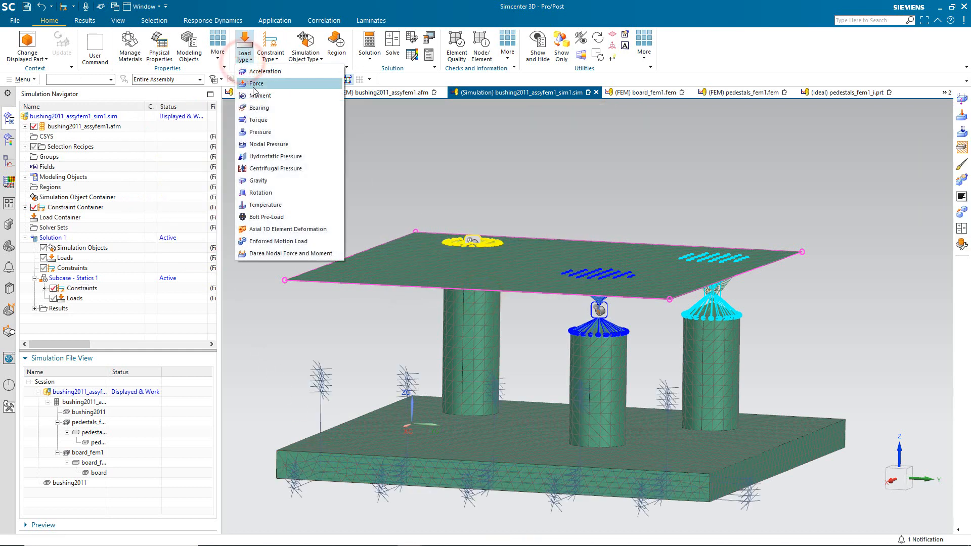
{"action": "left_click", "coordinate": [266, 183]}
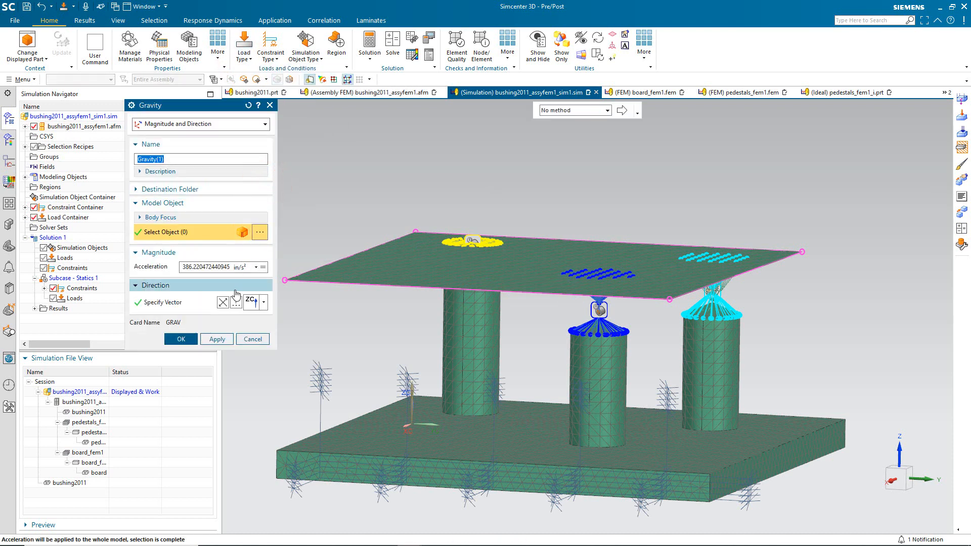
{"action": "left_click", "coordinate": [181, 339]}
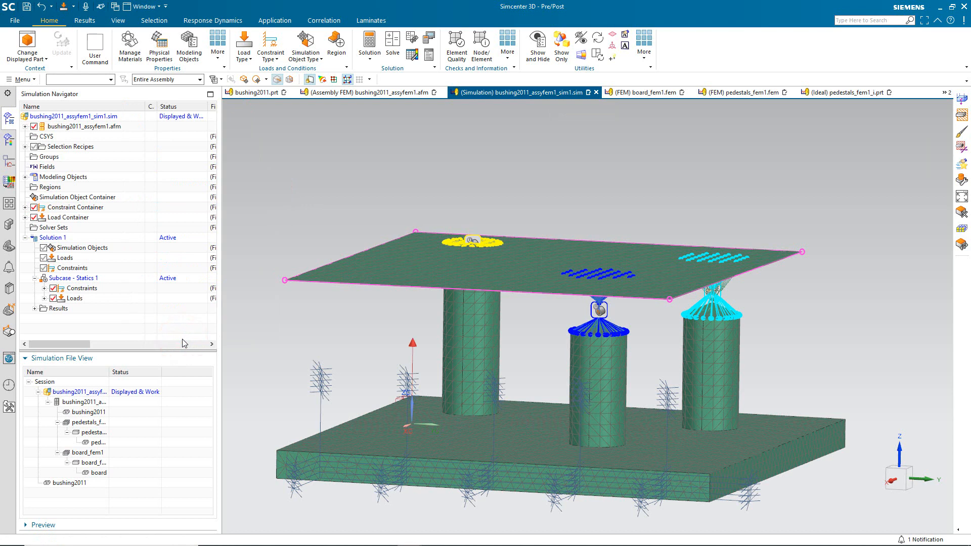
Solve Solution 1 with the model setup check, skip the message review and close the information and job monitor windows.
{"action": "right_click", "coordinate": [57, 238]}
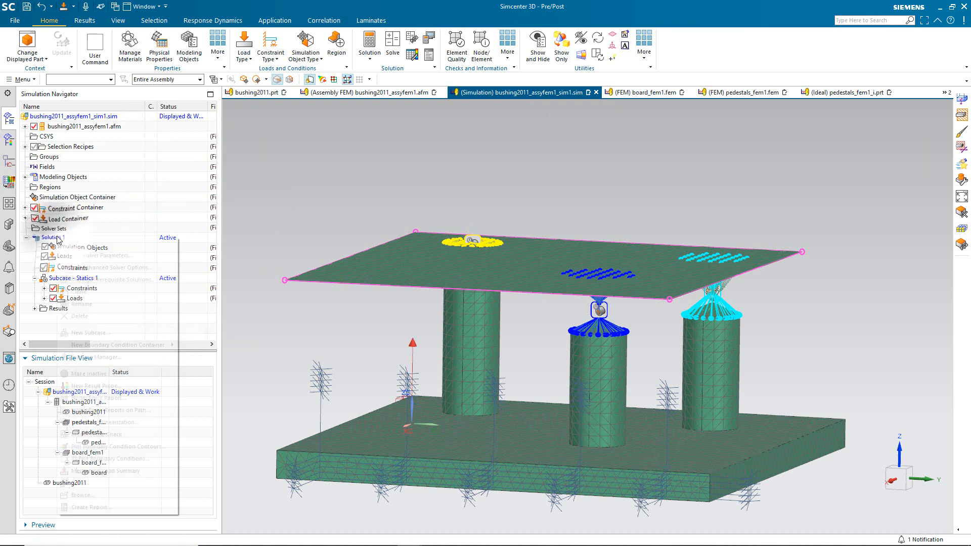
{"action": "left_click", "coordinate": [89, 483]}
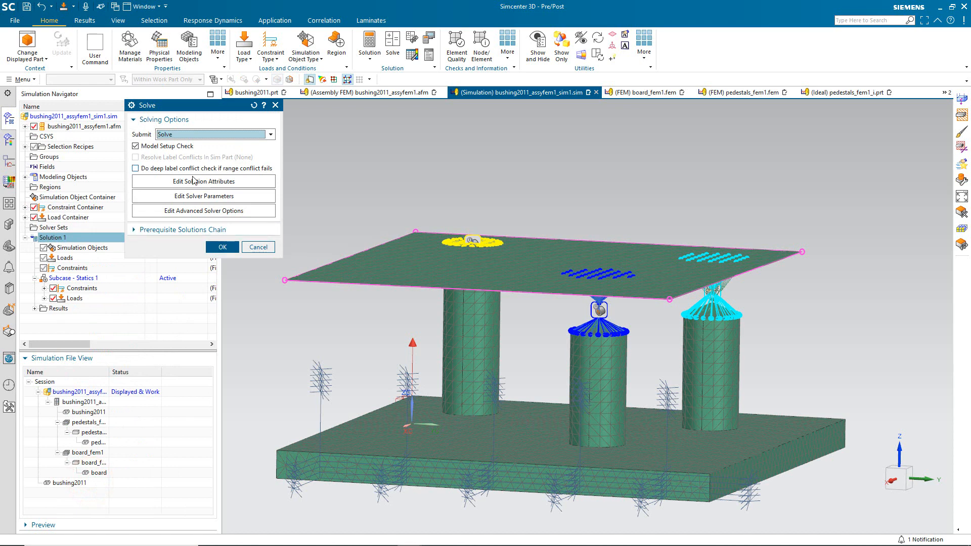
{"action": "left_click", "coordinate": [222, 247]}
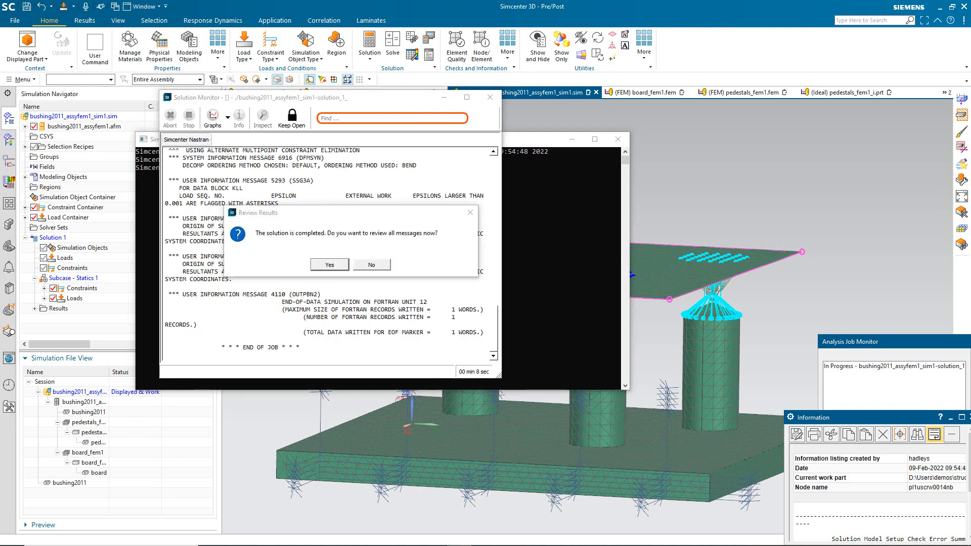
{"action": "left_click", "coordinate": [372, 265]}
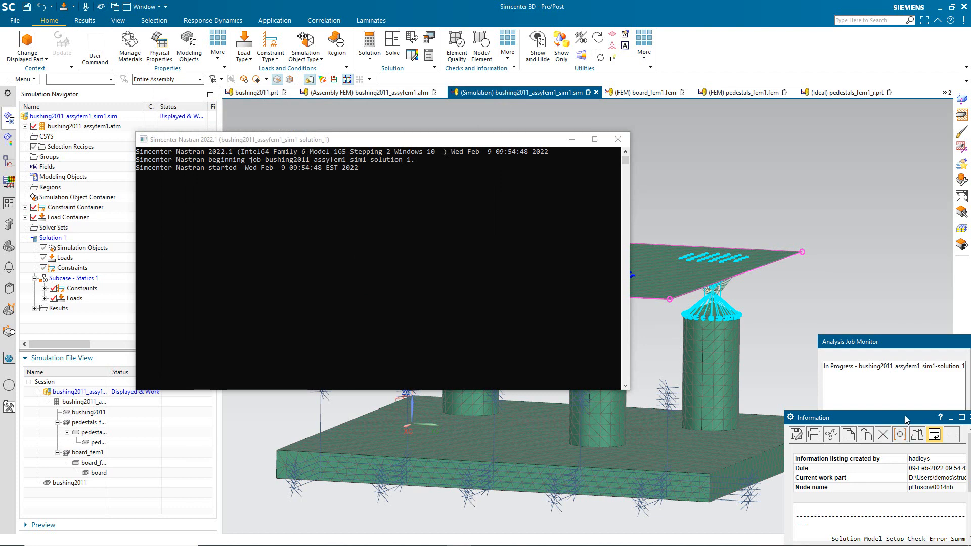
{"action": "left_click_drag", "start_coordinate": [905, 416], "coordinate": [885, 405]}
{"action": "left_click", "coordinate": [953, 408]}
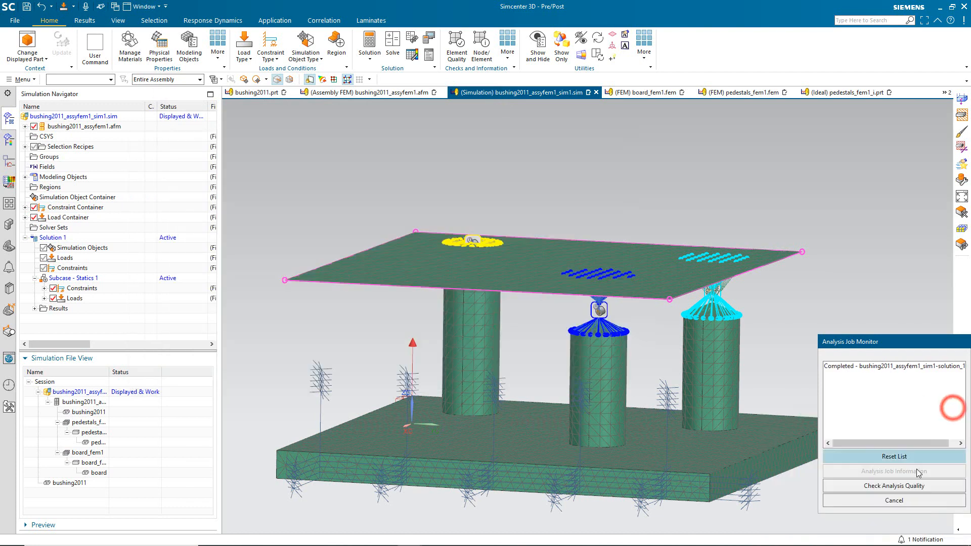
{"action": "left_click", "coordinate": [893, 500]}
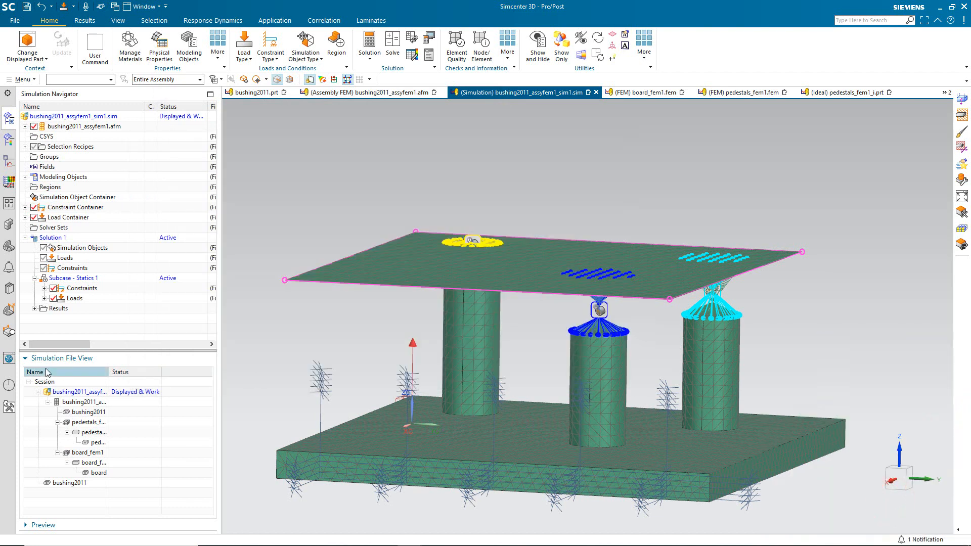
Plot the nodal displacement of the structural results, animate the deformation and inspect the board and bushings from several angles.
{"action": "left_click", "coordinate": [35, 308]}
{"action": "double_click", "coordinate": [71, 318]}
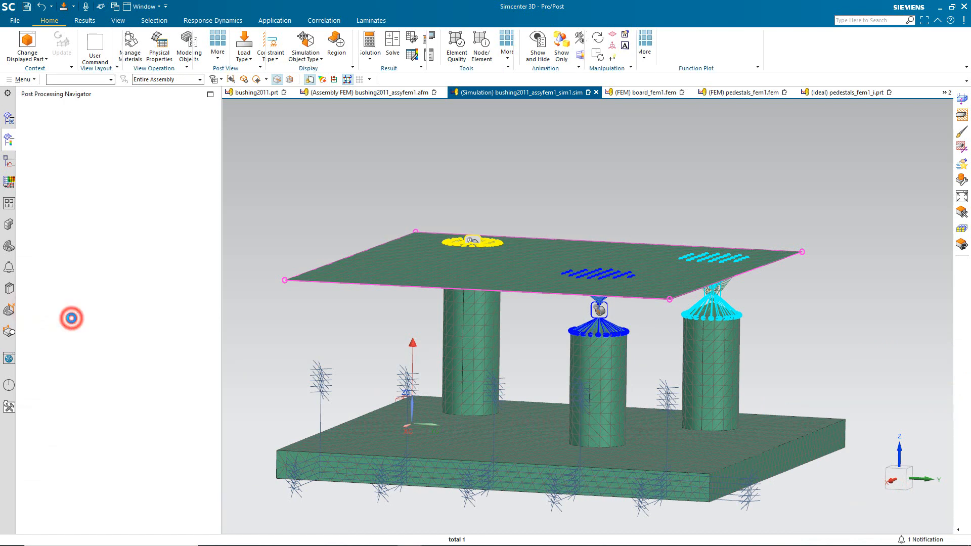
{"action": "left_click", "coordinate": [35, 136]}
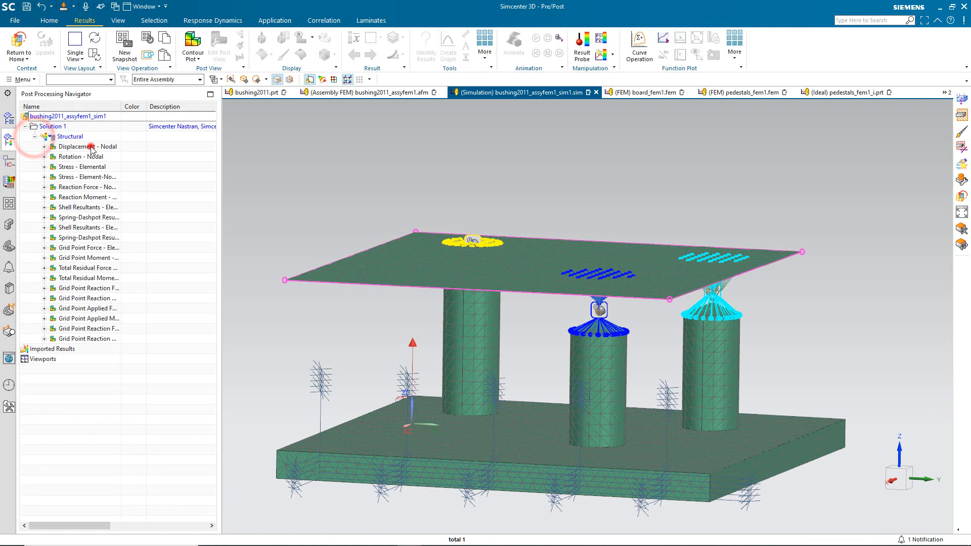
{"action": "double_click", "coordinate": [91, 148]}
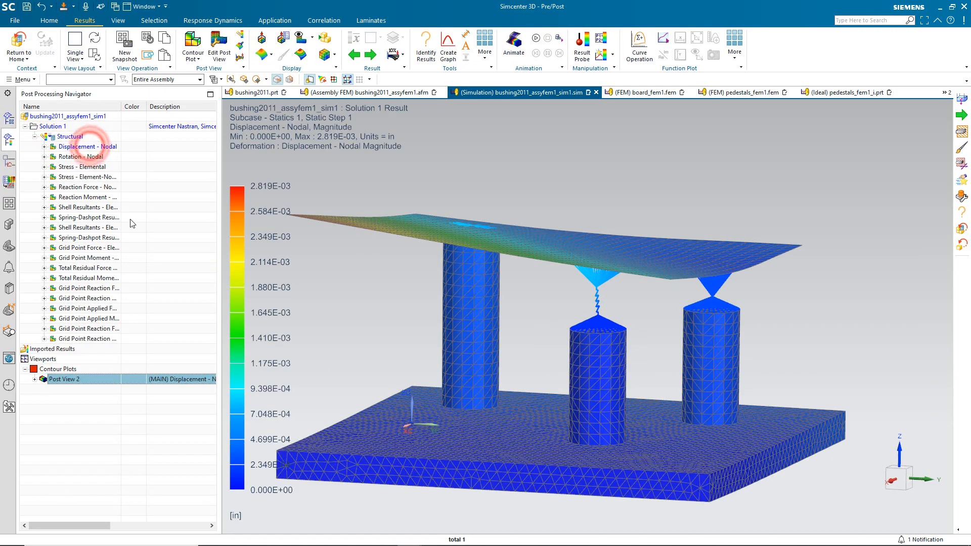
{"action": "mouse_move", "coordinate": [368, 369]}
{"action": "middle_mouse_down"}
{"action": "mouse_move", "coordinate": [362, 362]}
{"action": "mouse_move", "coordinate": [386, 370]}
{"action": "mouse_move", "coordinate": [368, 373]}
{"action": "mouse_move", "coordinate": [428, 372]}
{"action": "middle_mouse_up"}
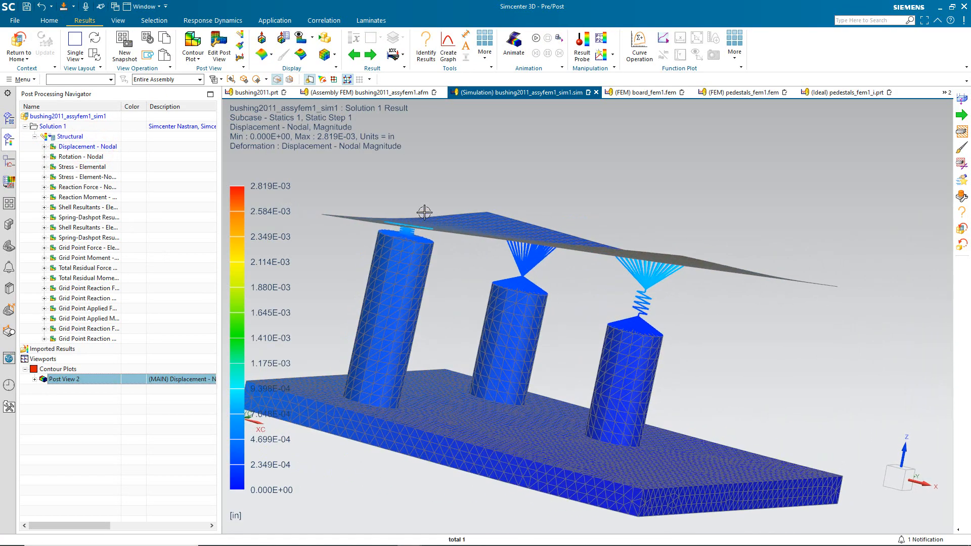
{"action": "left_click", "coordinate": [535, 38]}
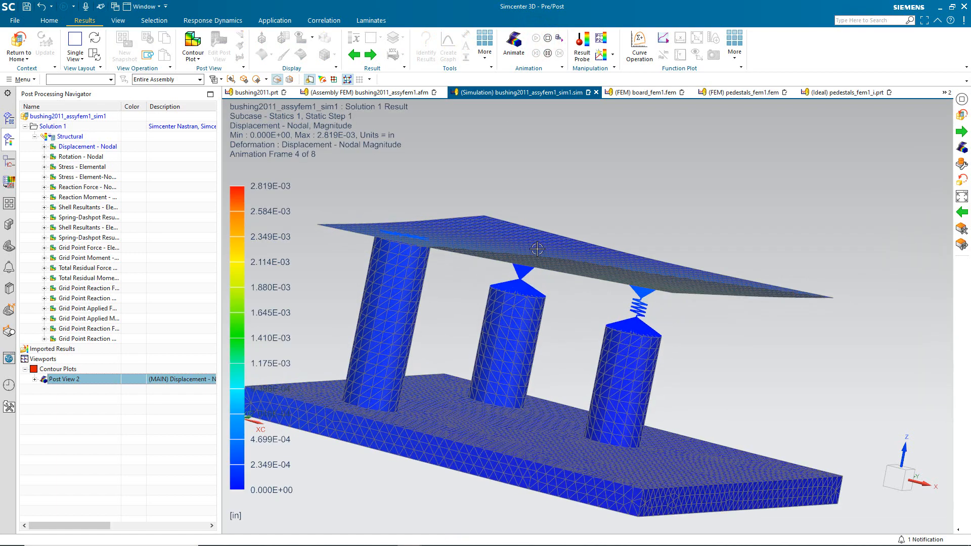
{"action": "middle_click_drag", "start_coordinate": [537, 249], "coordinate": [505, 253]}
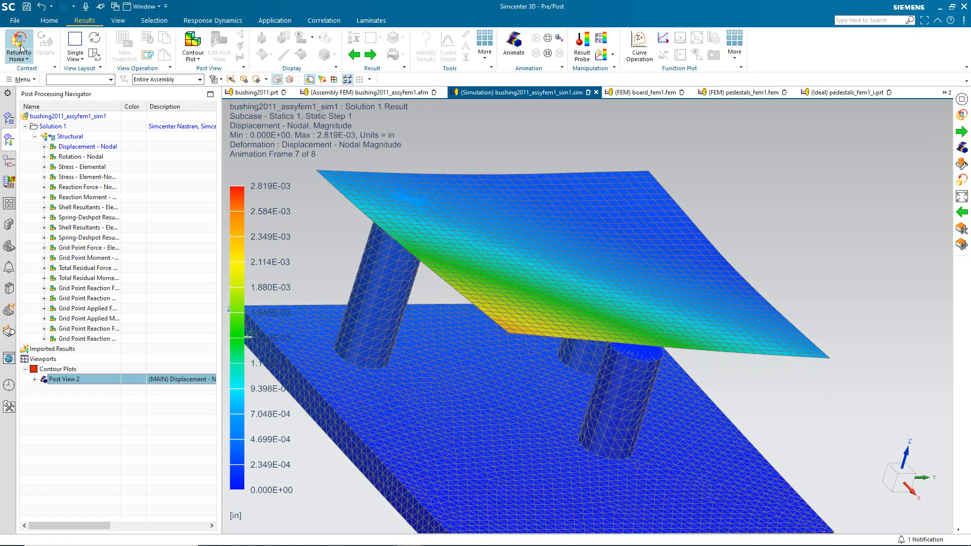
Leave the results, display the bushing2011 assembly part and make the pedestals component the work part.
{"action": "left_click", "coordinate": [21, 46]}
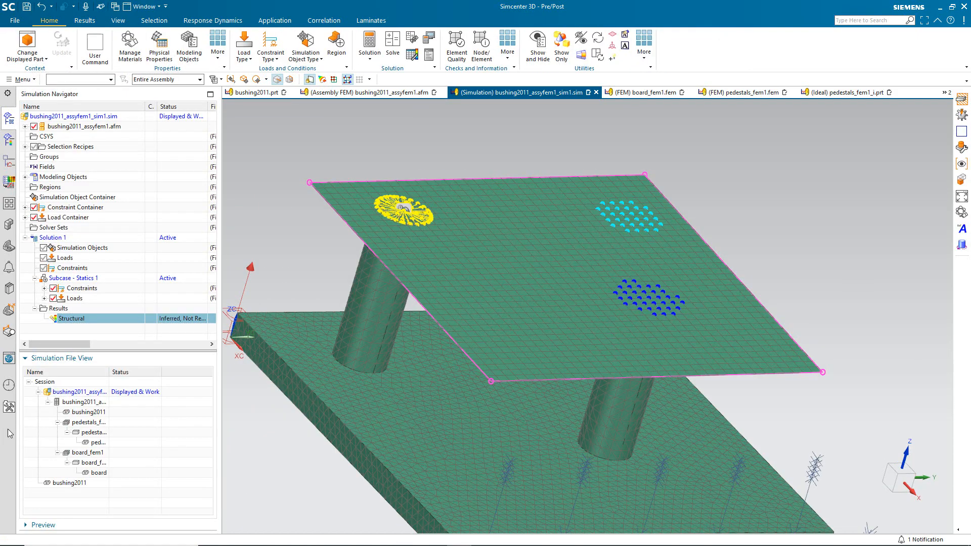
{"action": "double_click", "coordinate": [72, 483]}
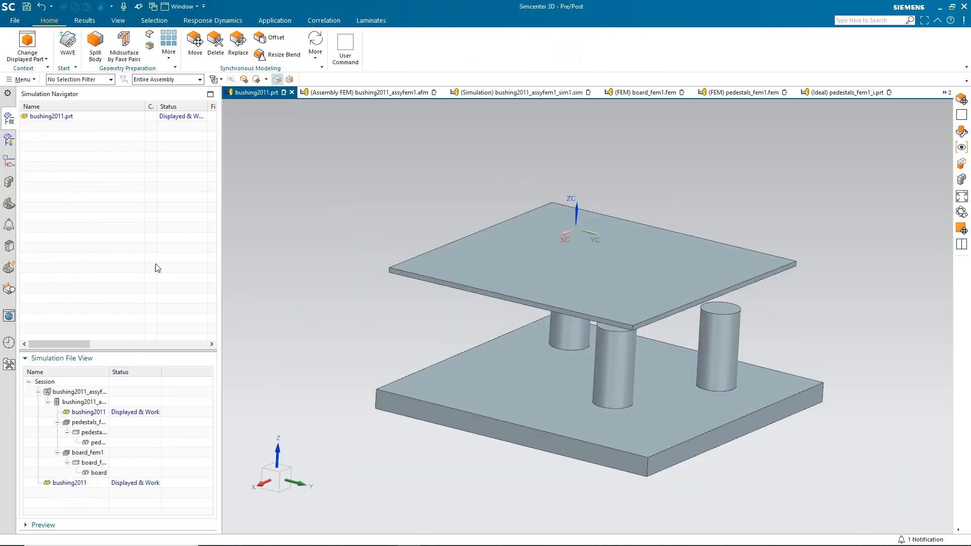
{"action": "left_click", "coordinate": [9, 182]}
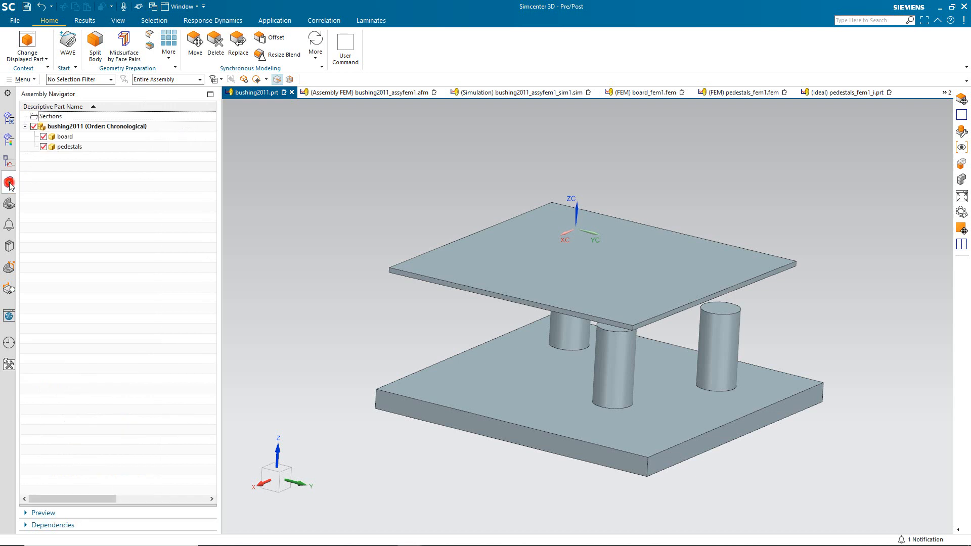
{"action": "double_click", "coordinate": [69, 147]}
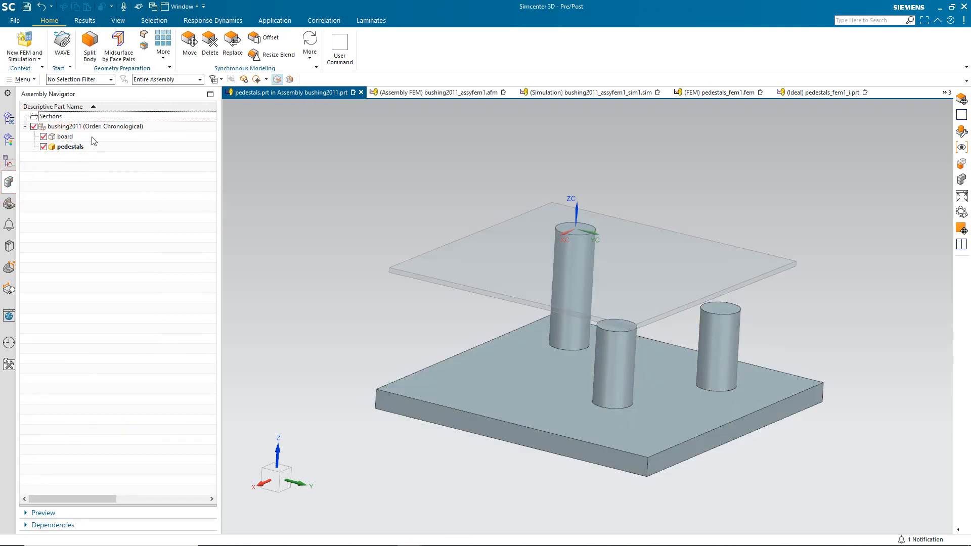
Move the tall pedestal's cylindrical face 4.8 in along XC, with the pivot point at the work part origin.
{"action": "left_click", "coordinate": [195, 42]}
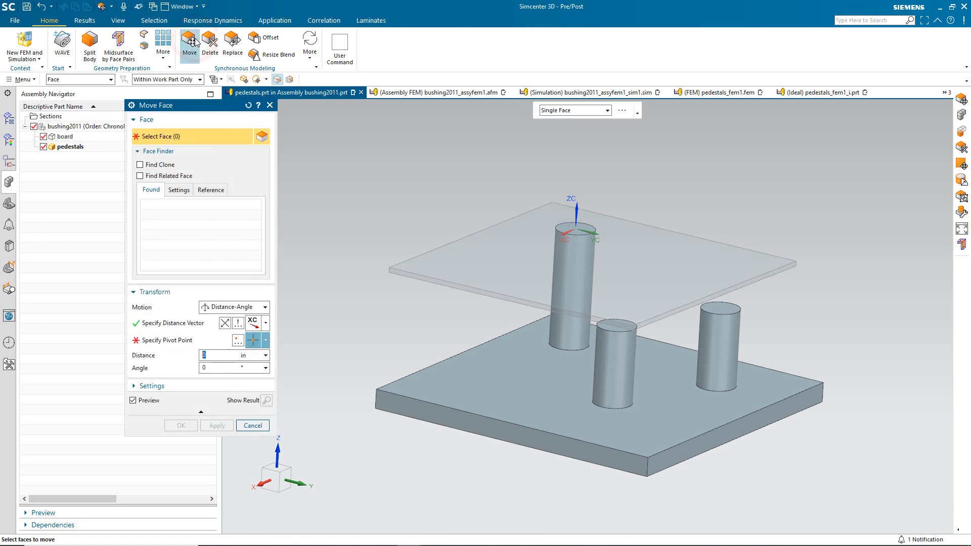
{"action": "left_click", "coordinate": [554, 328]}
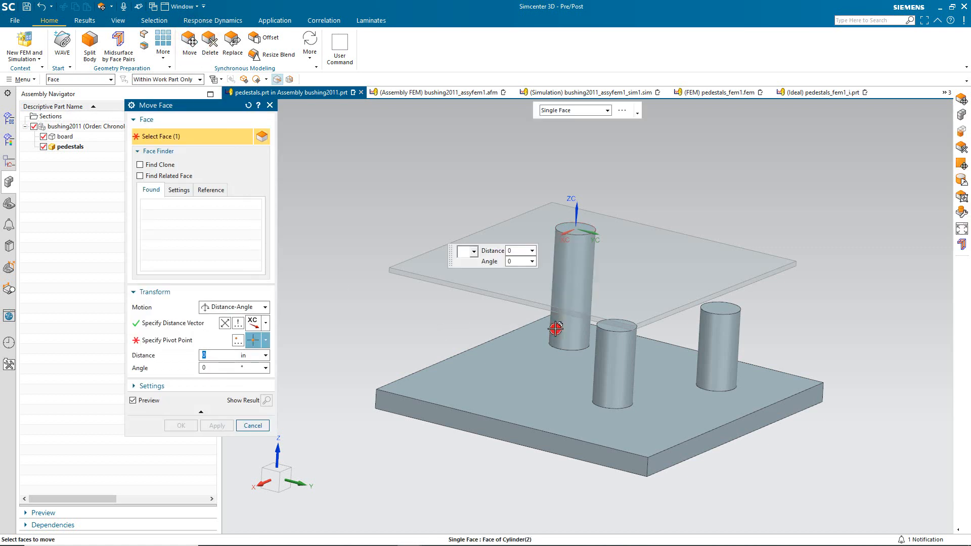
{"action": "middle_click_drag", "start_coordinate": [514, 351], "coordinate": [482, 363]}
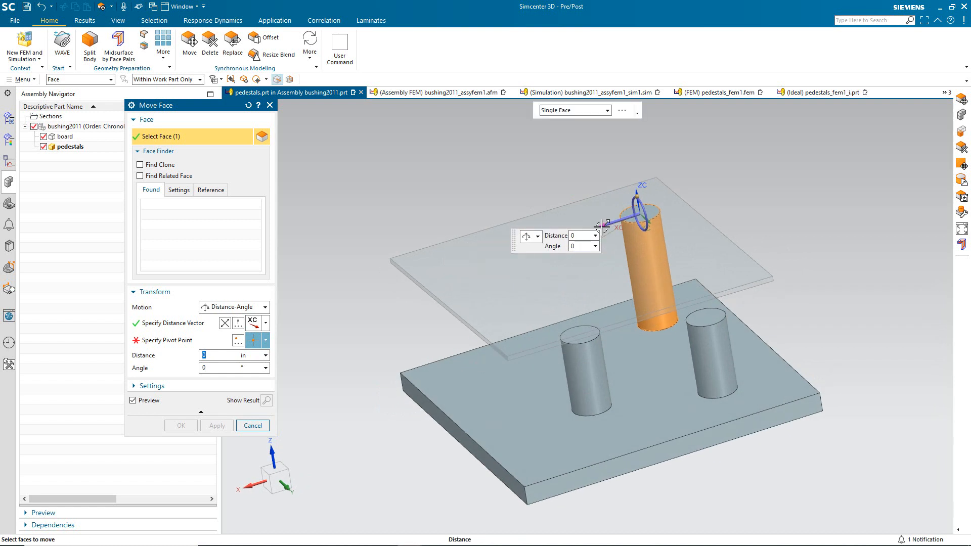
{"action": "left_click_drag", "start_coordinate": [601, 226], "coordinate": [567, 238]}
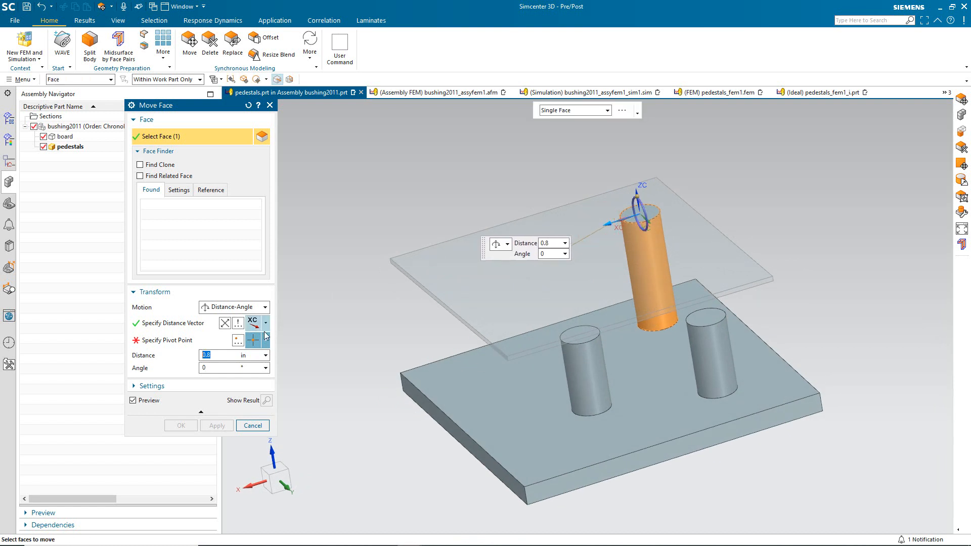
{"action": "left_click", "coordinate": [236, 341]}
{"action": "left_click", "coordinate": [220, 296]}
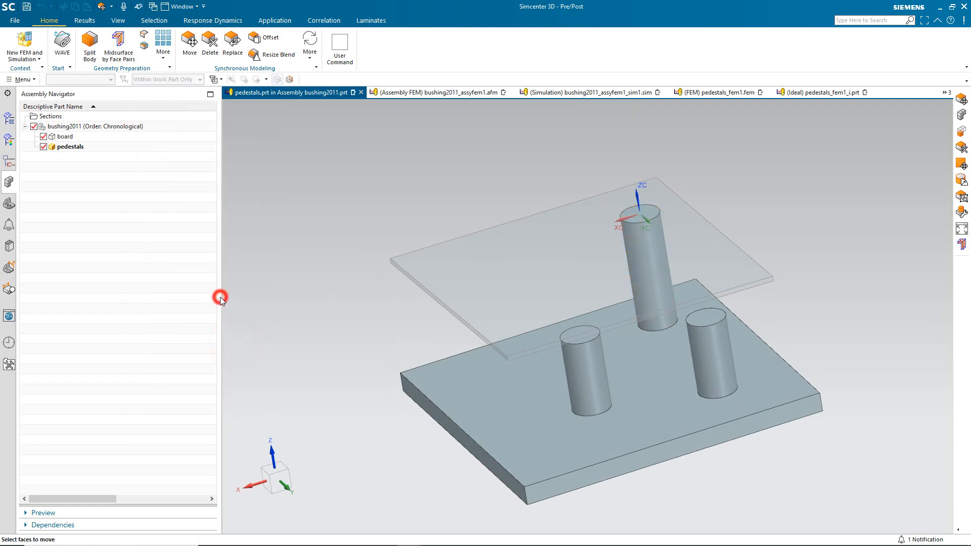
{"action": "left_click_drag", "start_coordinate": [605, 226], "coordinate": [453, 265]}
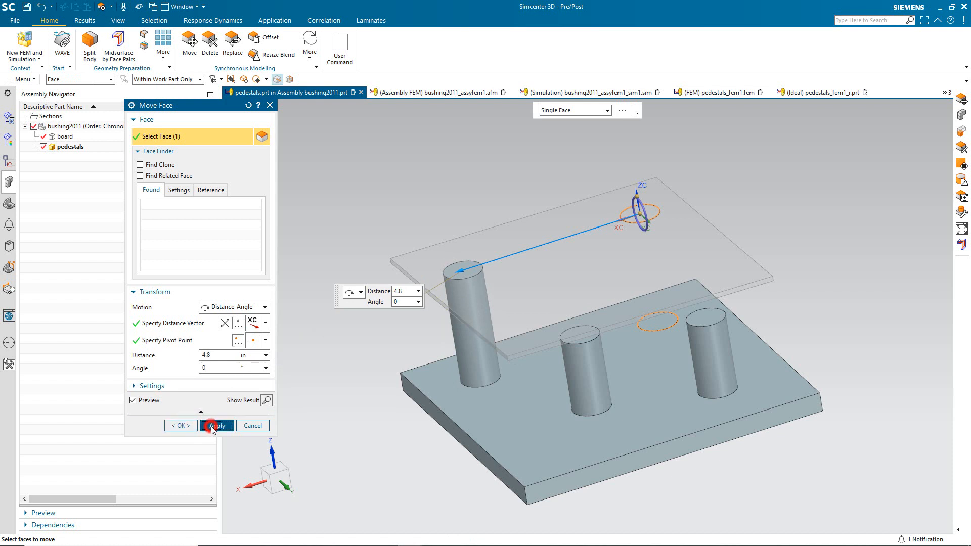
{"action": "left_click", "coordinate": [211, 427]}
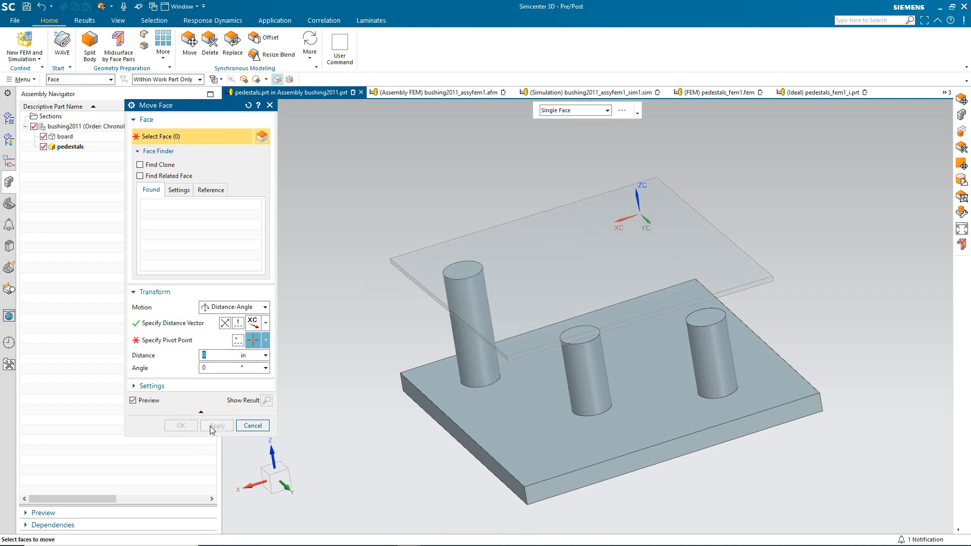
Move the cylindrical face of the short pedestal on the +XC side 1.8 in toward negative YC, pivoting at the origin.
{"action": "left_click", "coordinate": [582, 385]}
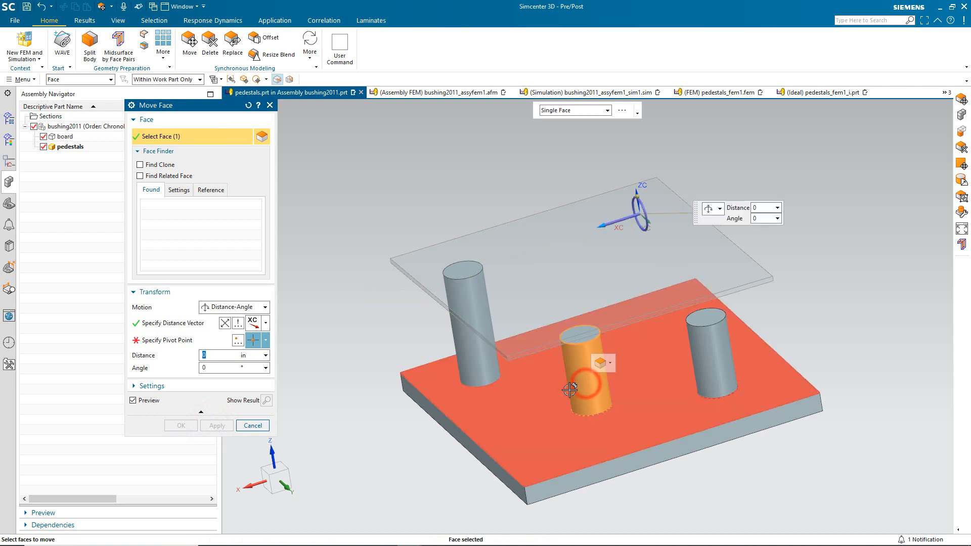
{"action": "middle_click_drag", "start_coordinate": [543, 392], "coordinate": [546, 408]}
{"action": "middle_click_drag", "start_coordinate": [556, 433], "coordinate": [559, 429]}
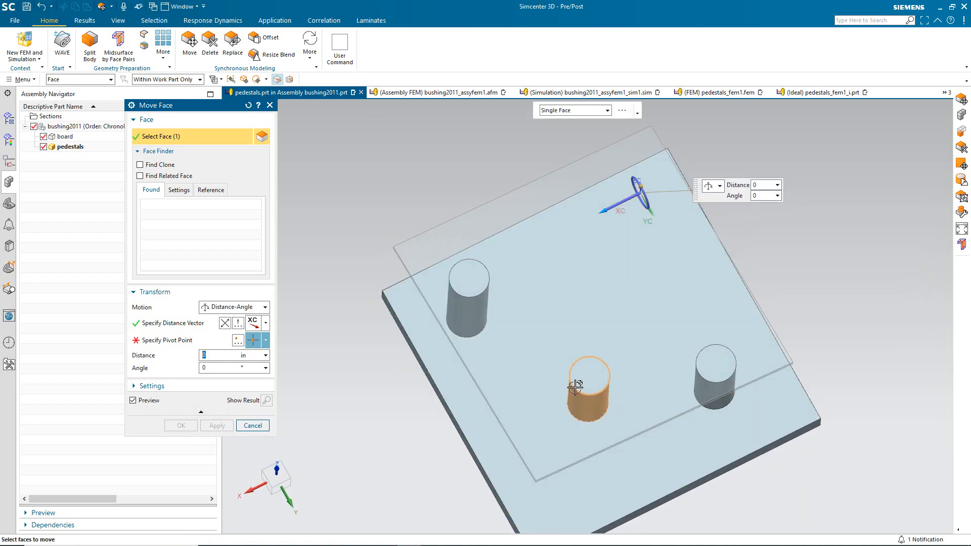
{"action": "left_click", "coordinate": [238, 340]}
{"action": "left_click", "coordinate": [212, 295]}
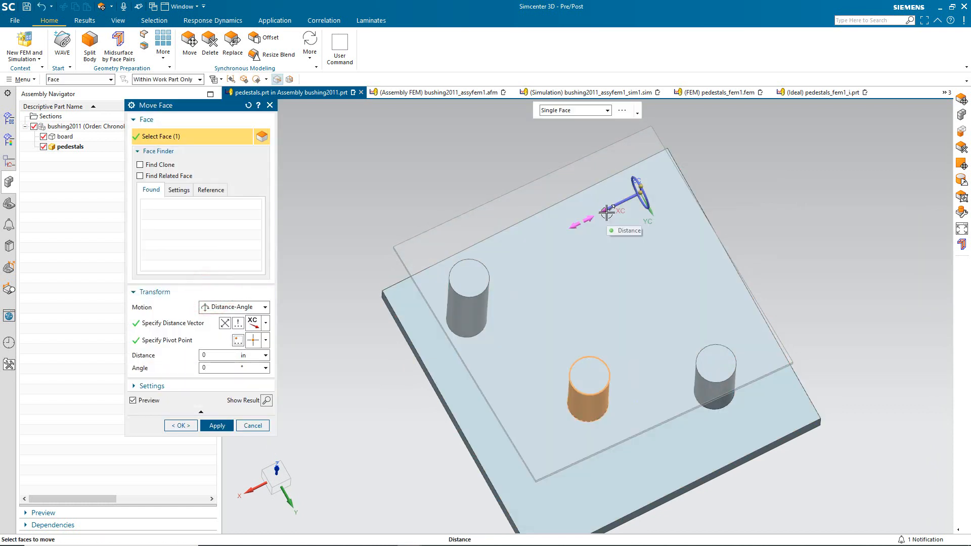
{"action": "left_click", "coordinate": [265, 324]}
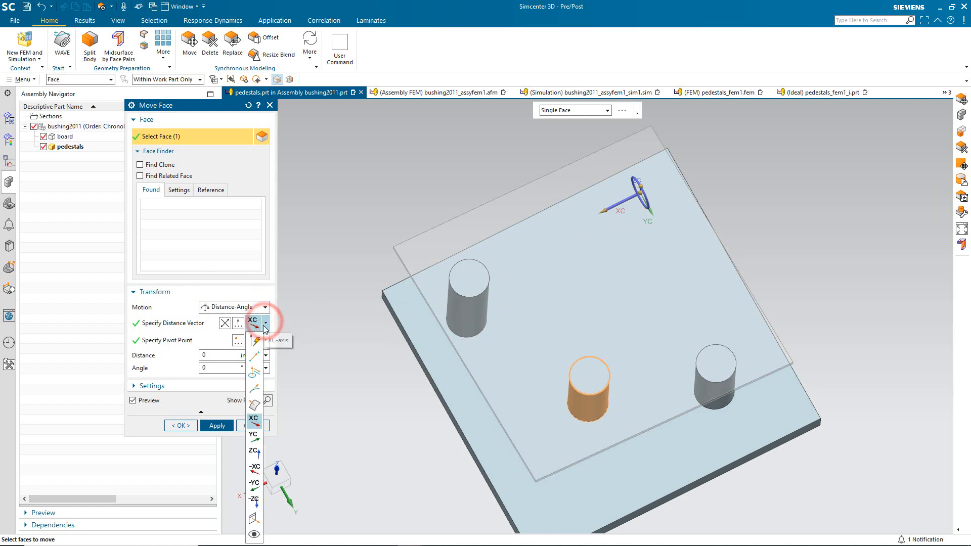
{"action": "left_click", "coordinate": [254, 438]}
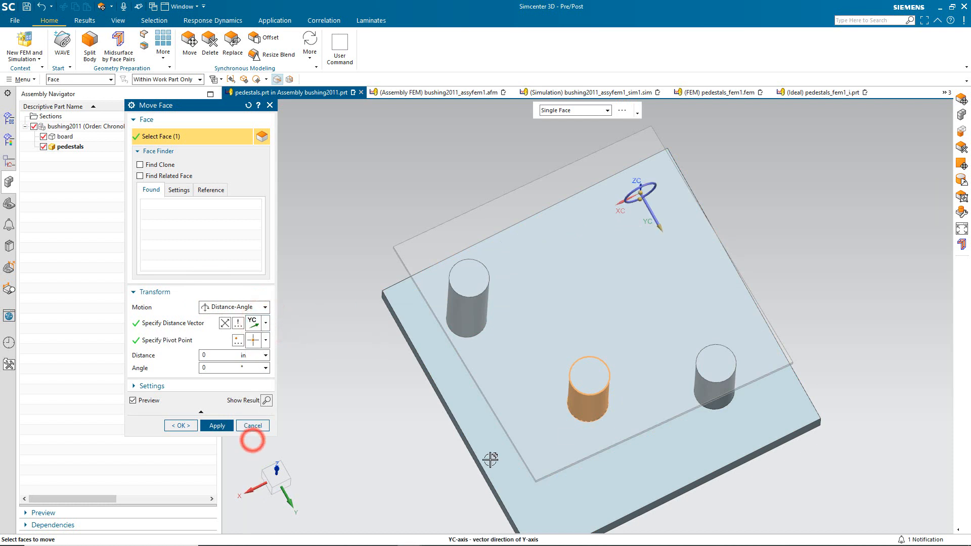
{"action": "mouse_move", "coordinate": [664, 222]}
{"action": "left_click_drag", "start_coordinate": [664, 222], "coordinate": [631, 175]}
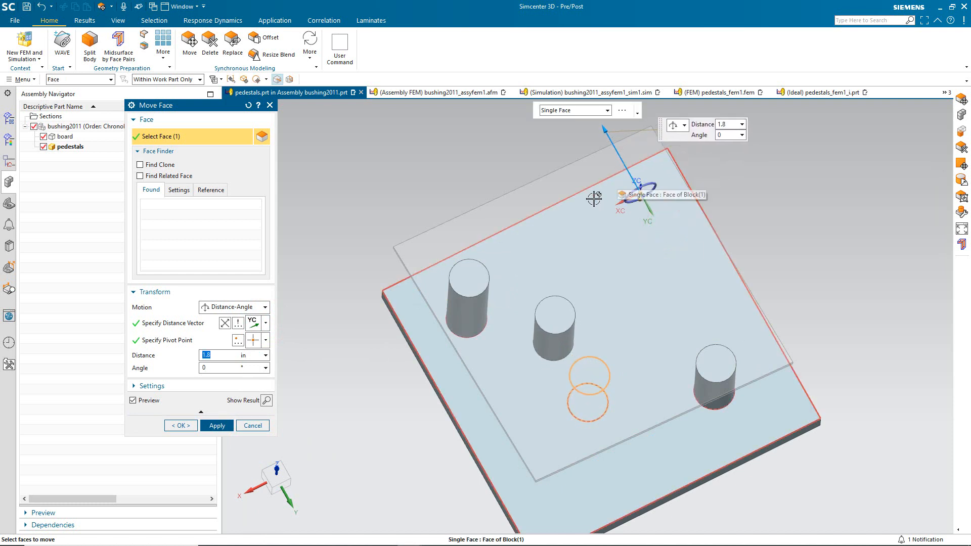
{"action": "left_click", "coordinate": [216, 428]}
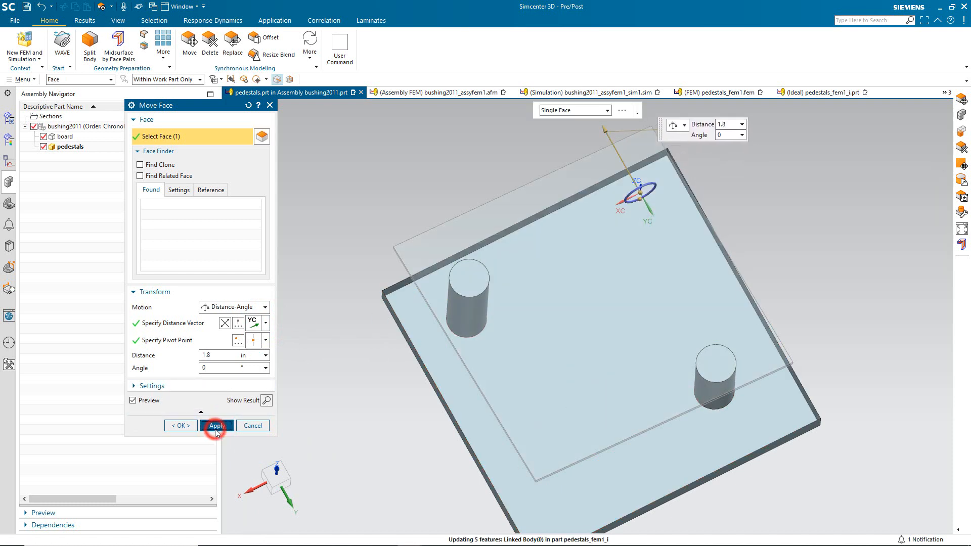
Move the remaining short pedestal's cylindrical face 3.5 in toward negative YC, pivoting at the origin, and finish Move Face.
{"action": "left_click", "coordinate": [724, 401]}
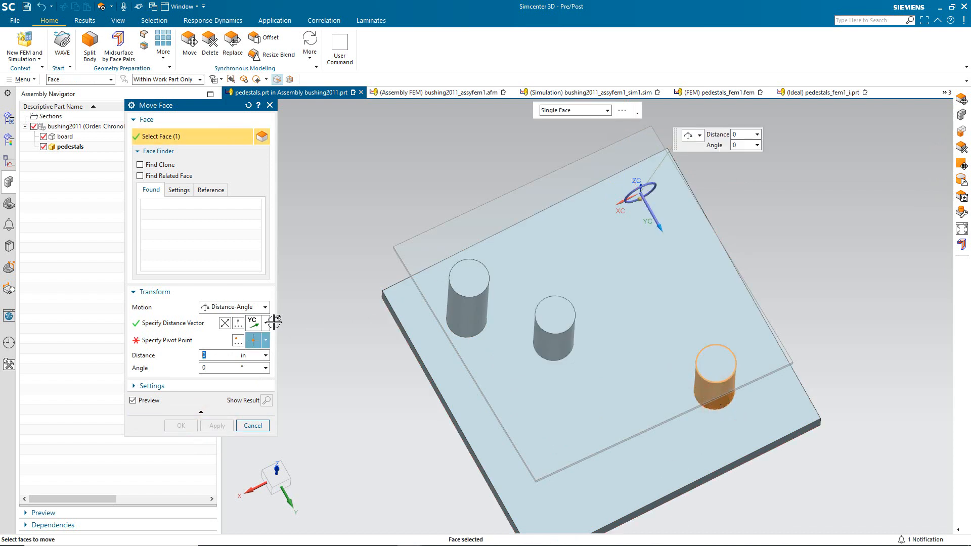
{"action": "left_click", "coordinate": [238, 338]}
{"action": "left_click", "coordinate": [218, 298]}
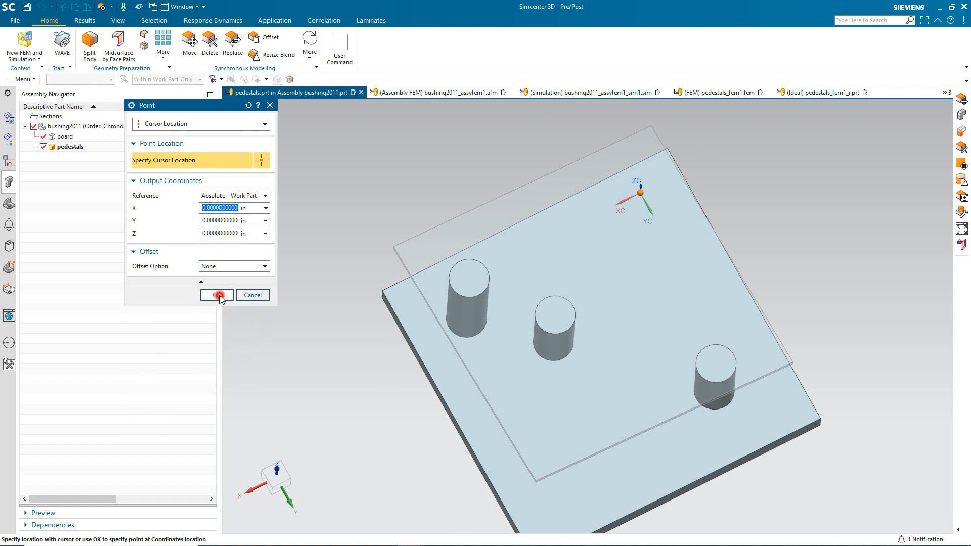
{"action": "left_click_drag", "start_coordinate": [660, 228], "coordinate": [566, 126]}
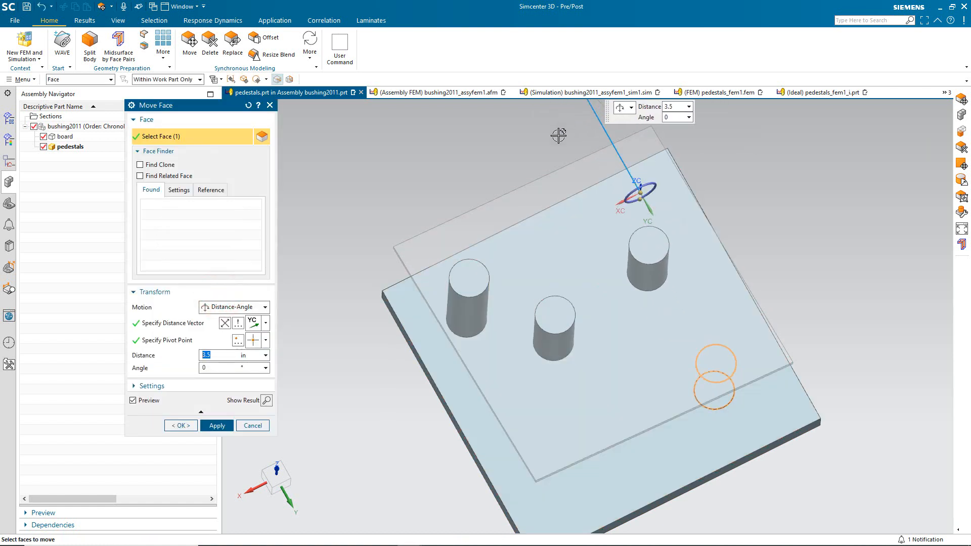
{"action": "left_click", "coordinate": [185, 425]}
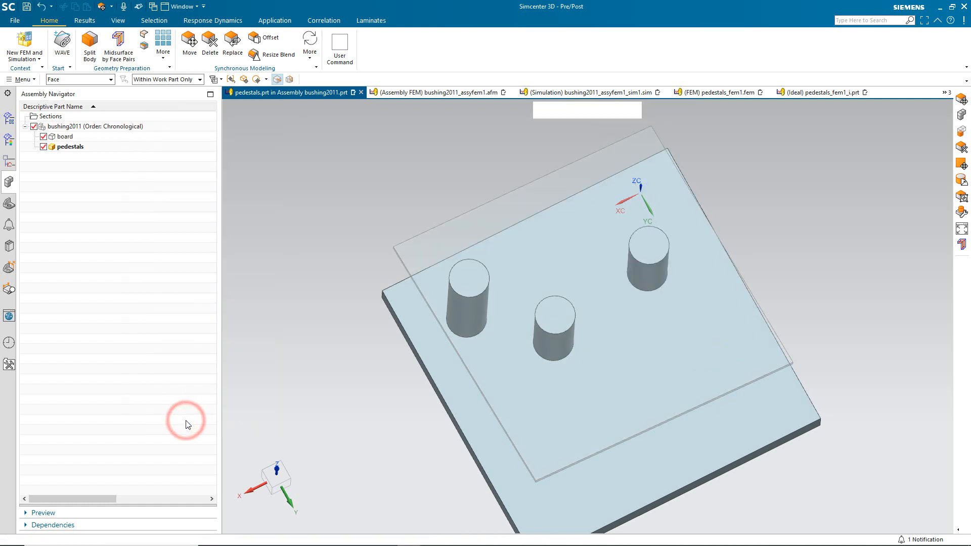
{"action": "middle_click_drag", "start_coordinate": [343, 368], "coordinate": [344, 338]}
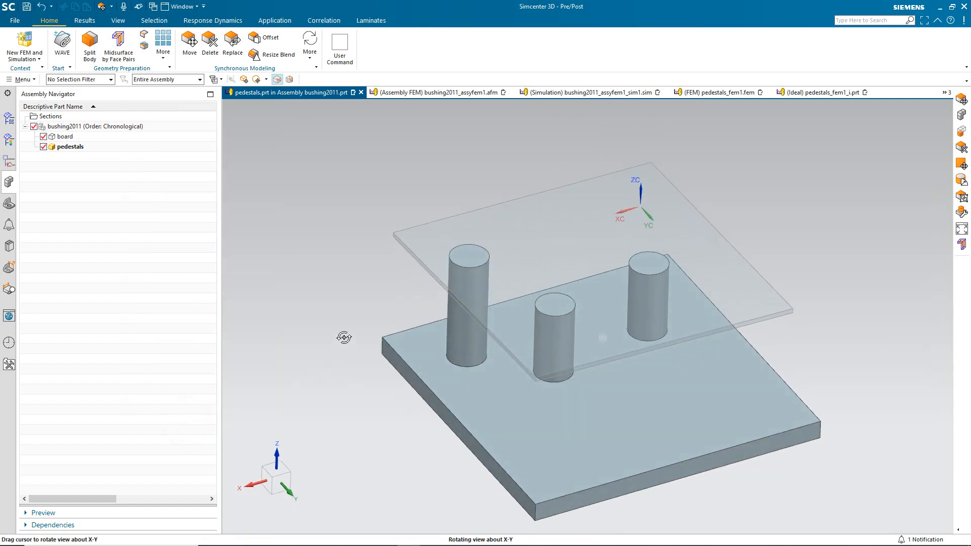
Display the bushing2011_assyfem1 assembly FEM and inspect the board, pedestals and universal connections.
{"action": "left_click", "coordinate": [13, 123]}
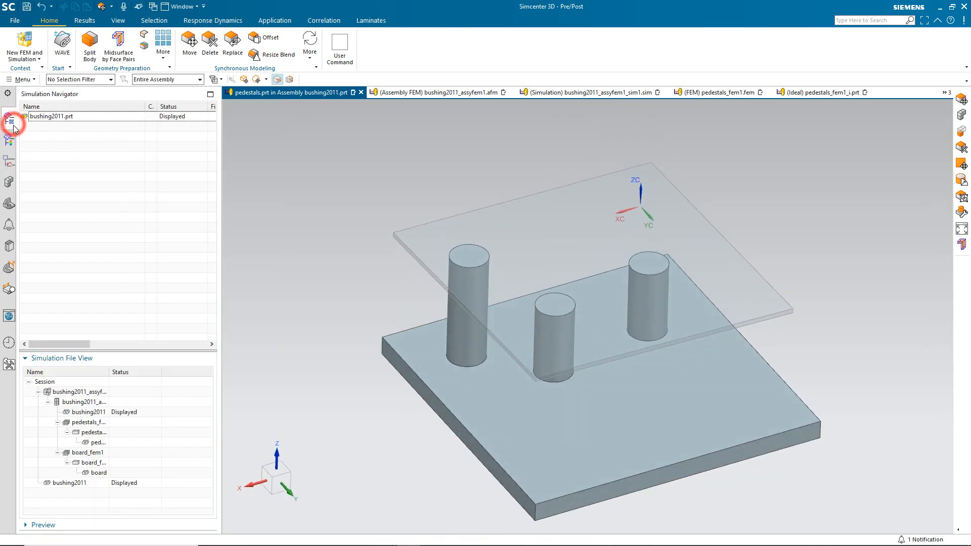
{"action": "double_click", "coordinate": [93, 402]}
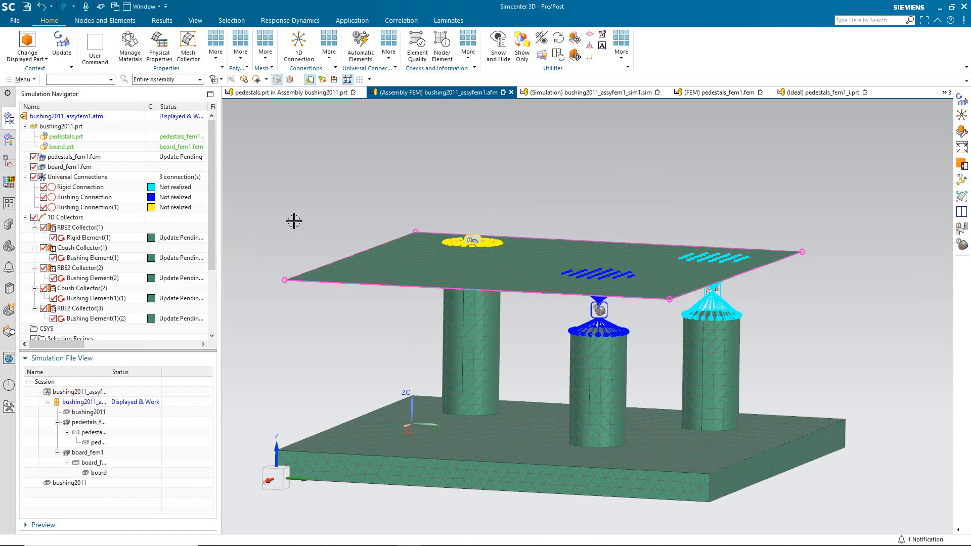
{"action": "scroll", "coordinate": [297, 216], "scroll_direction": "down", "scroll_amount": 3}
{"action": "mouse_move", "coordinate": [329, 250]}
{"action": "middle_mouse_down"}
{"action": "mouse_move", "coordinate": [323, 225]}
{"action": "mouse_move", "coordinate": [338, 256]}
{"action": "mouse_move", "coordinate": [324, 256]}
{"action": "middle_mouse_up"}
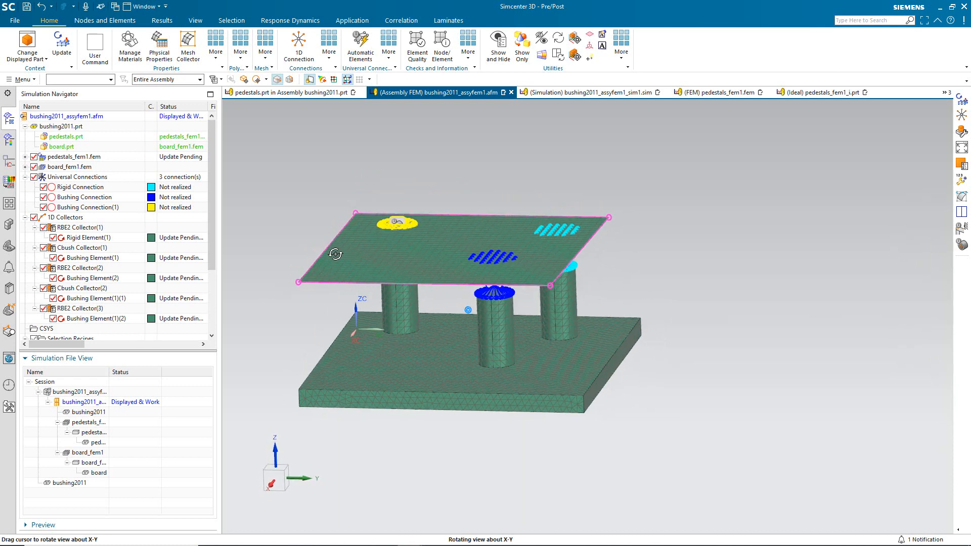
{"action": "scroll", "coordinate": [309, 256], "scroll_direction": "down", "scroll_amount": 2}
{"action": "scroll", "coordinate": [450, 338], "scroll_direction": "up", "scroll_amount": 2}
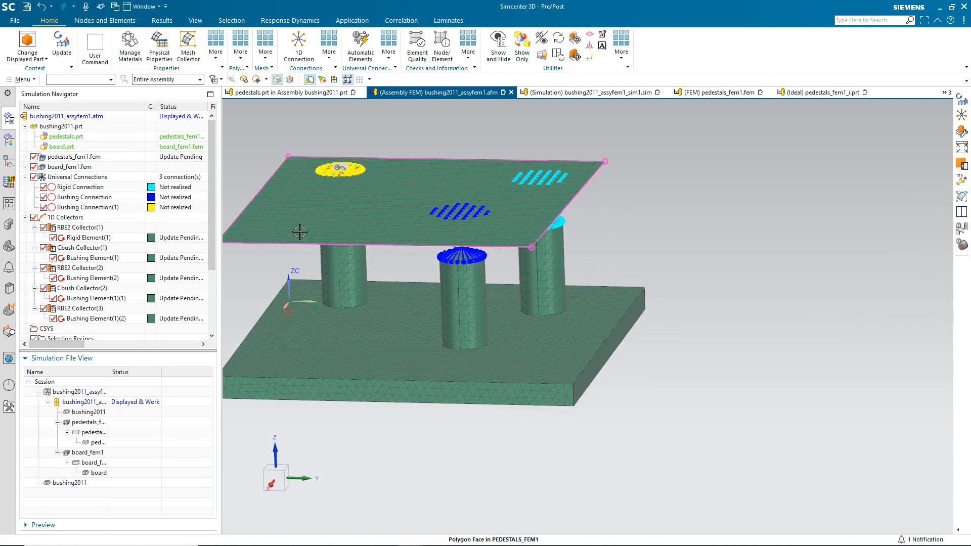
Update the pending component FEMs through the assembly checks, close the information report and update the assembly FEM's connections.
{"action": "right_click", "coordinate": [56, 115]}
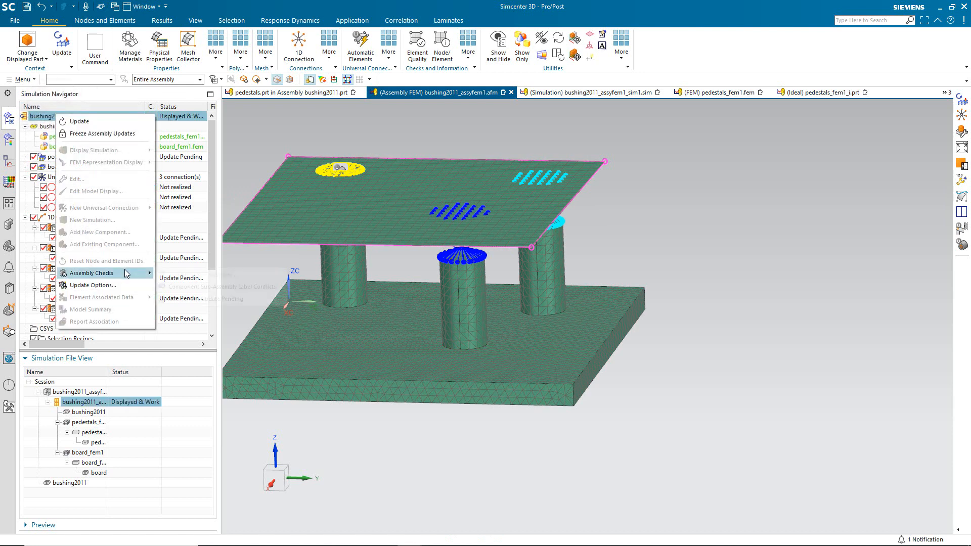
{"action": "mouse_move", "coordinate": [127, 272]}
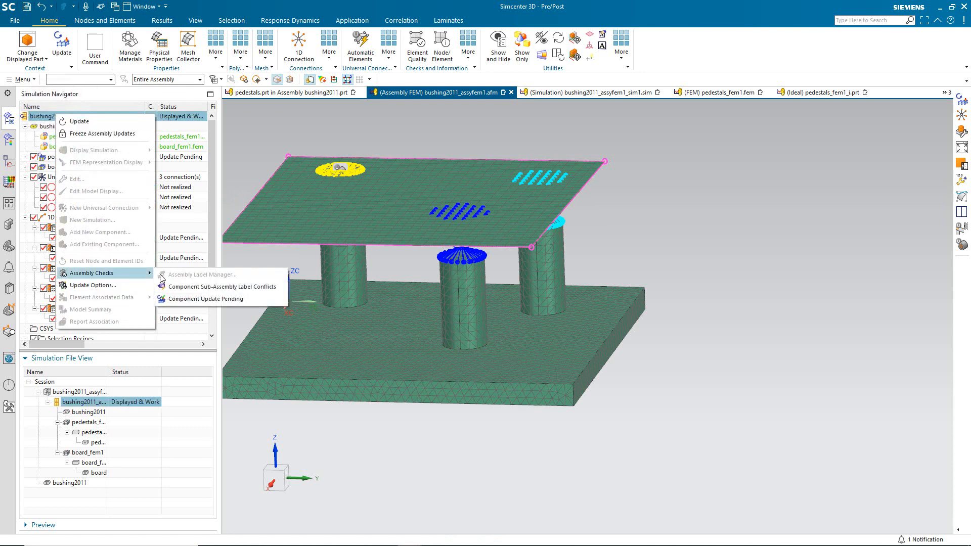
{"action": "left_click", "coordinate": [194, 299]}
{"action": "left_click", "coordinate": [399, 300]}
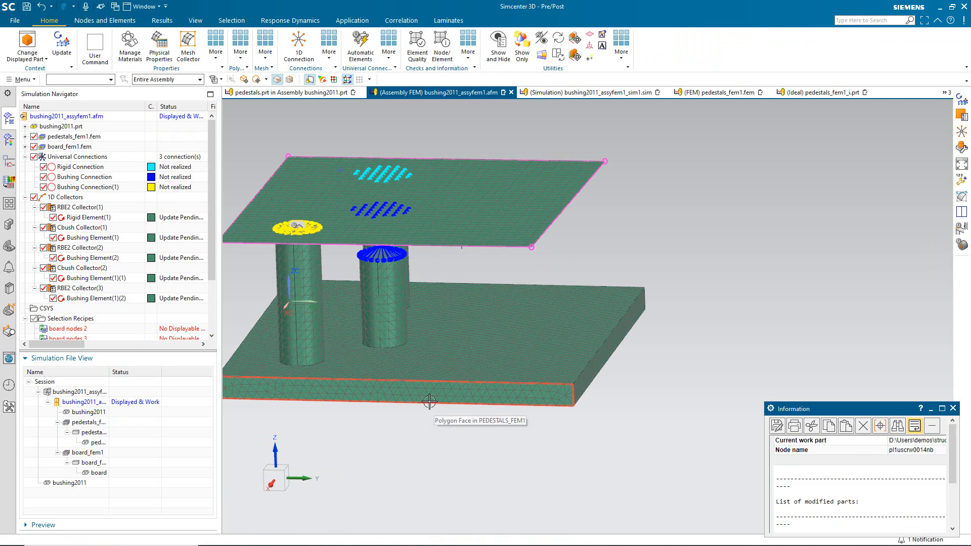
{"action": "mouse_move", "coordinate": [397, 301]}
{"action": "middle_mouse_down"}
{"action": "mouse_move", "coordinate": [383, 316]}
{"action": "mouse_move", "coordinate": [395, 304]}
{"action": "middle_mouse_up"}
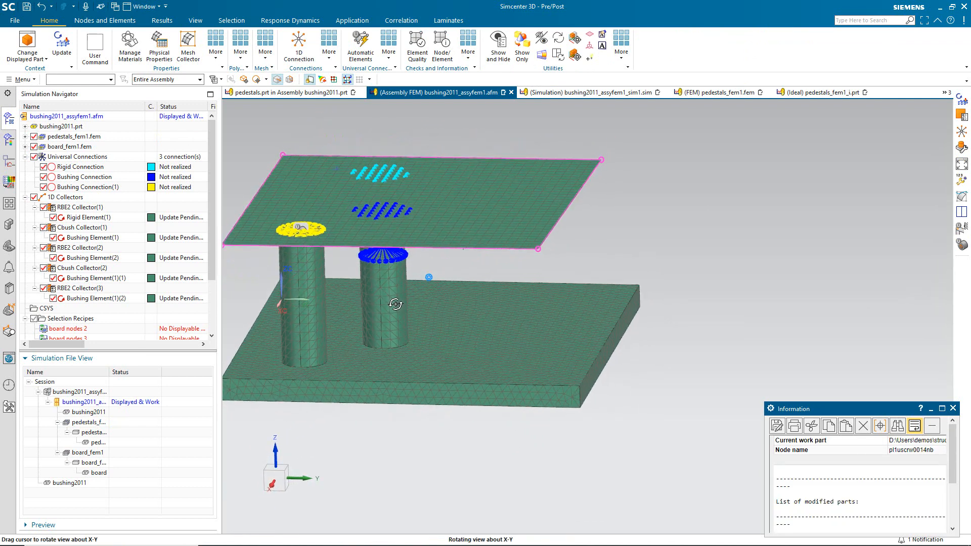
{"action": "left_click", "coordinate": [953, 408]}
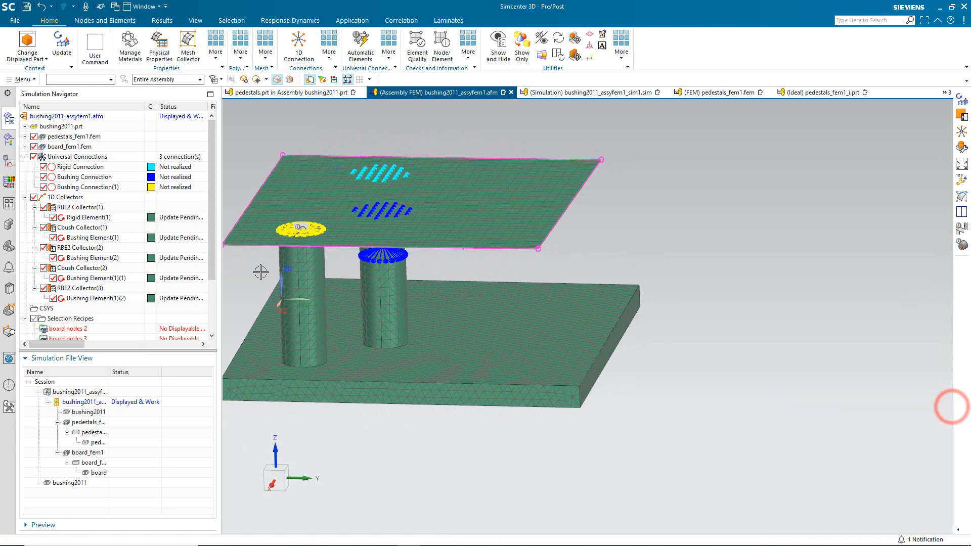
{"action": "left_click", "coordinate": [62, 44]}
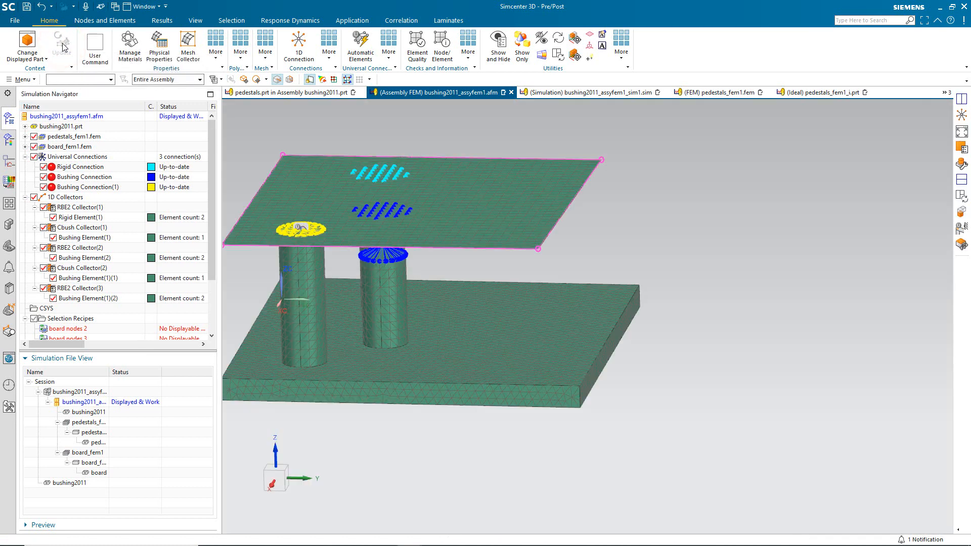
Automatically resolve the assembly FEM's label conflicts in the Assembly Label Manager with Separate Nearest Value for All.
{"action": "right_click", "coordinate": [78, 117]}
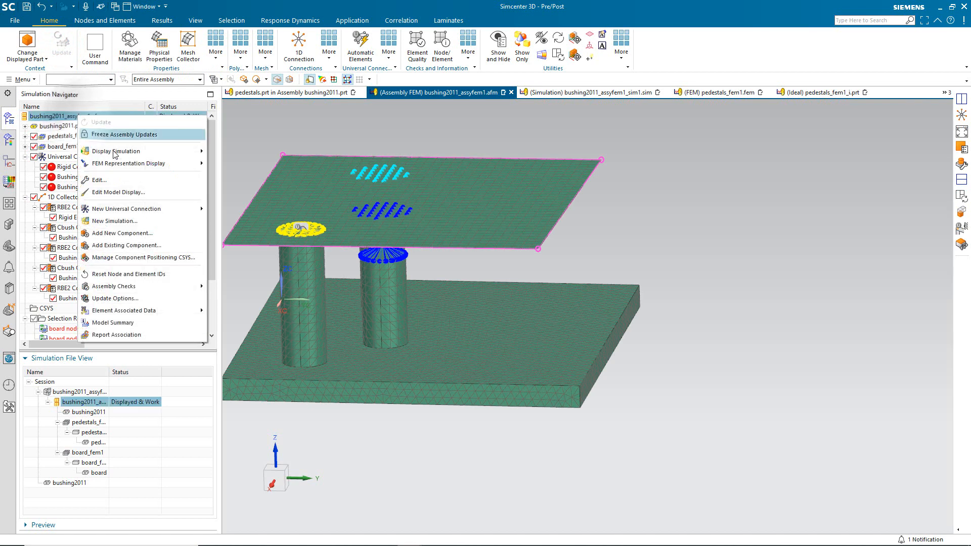
{"action": "left_click", "coordinate": [169, 287]}
{"action": "left_click", "coordinate": [228, 288]}
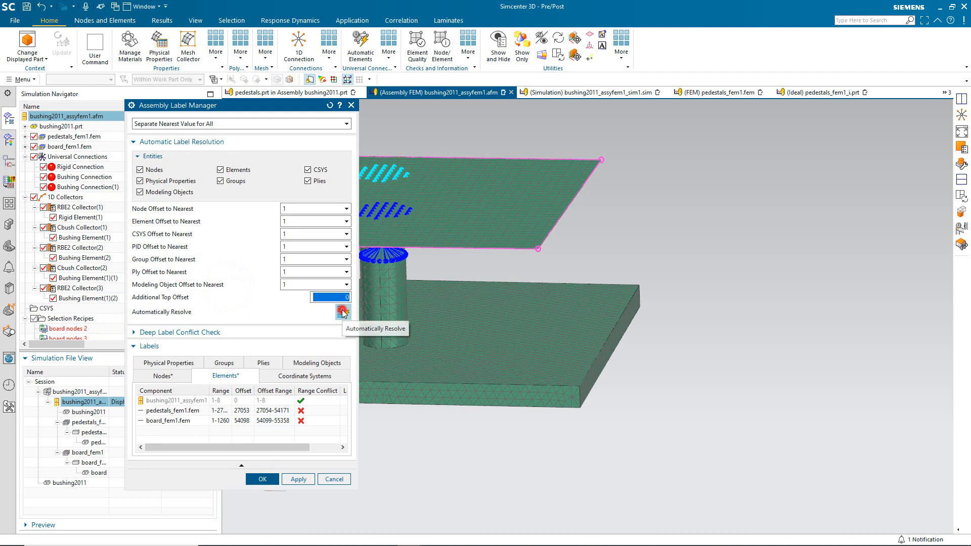
{"action": "left_click", "coordinate": [343, 312]}
{"action": "left_click", "coordinate": [262, 479]}
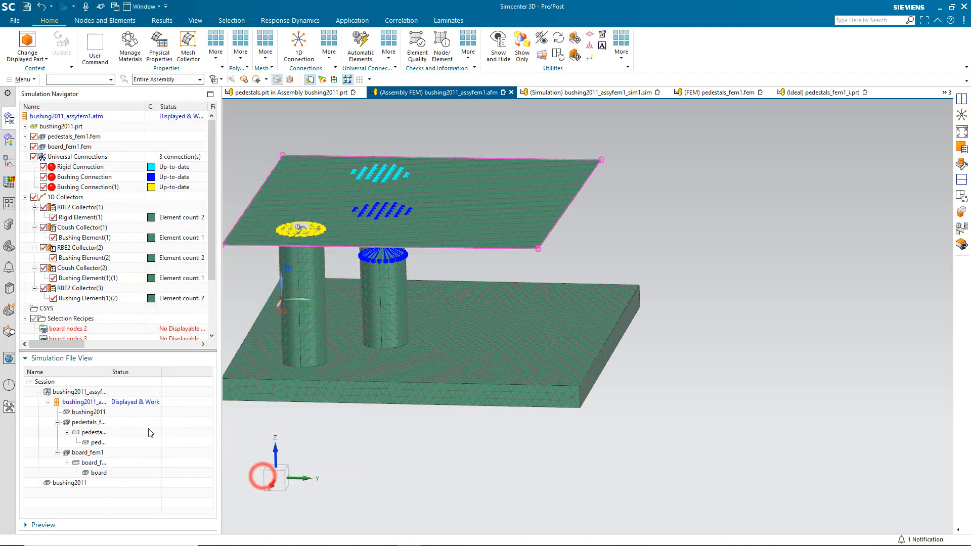
Display the bushing2011_assyfem1_sim1 simulation and clone Solution 1.
{"action": "double_click", "coordinate": [90, 394]}
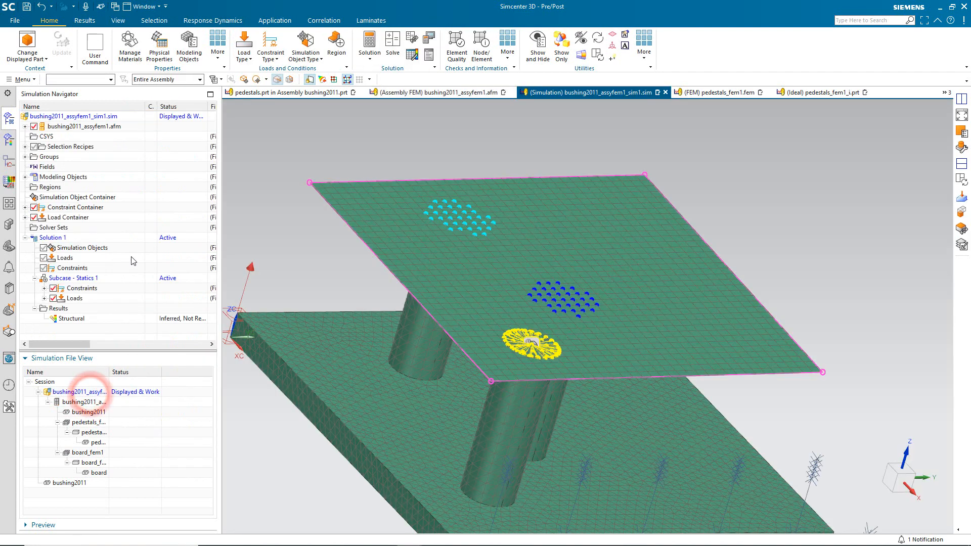
{"action": "right_click", "coordinate": [55, 237]}
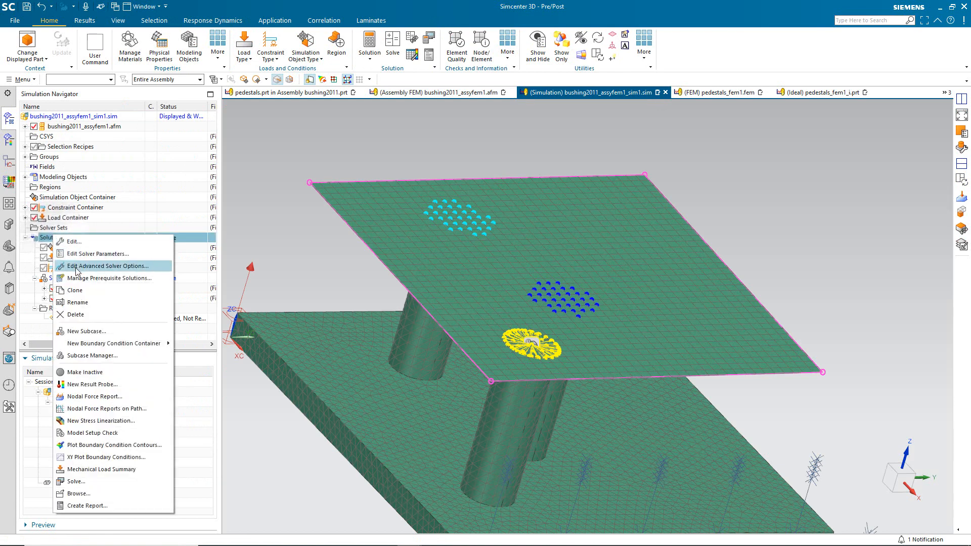
{"action": "left_click", "coordinate": [88, 292]}
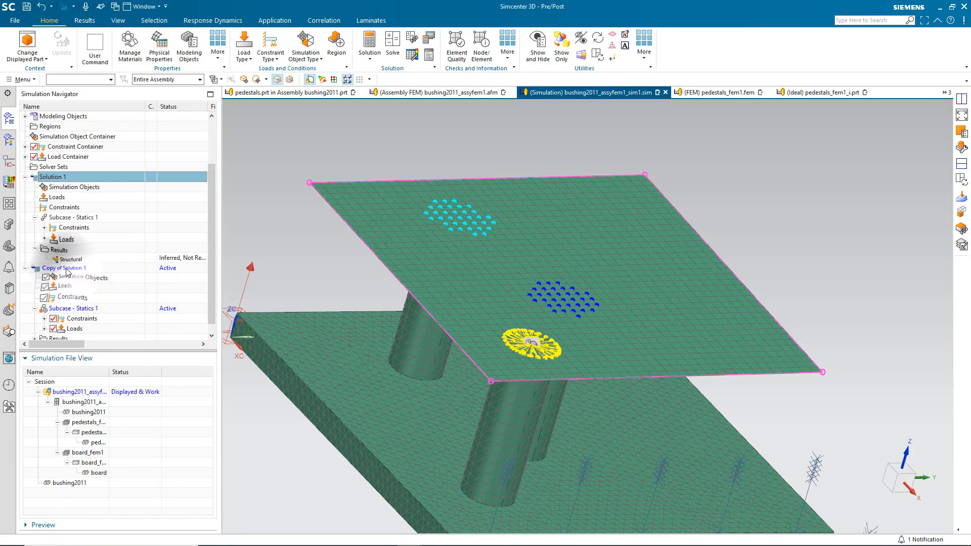
Rename the cloned copy of Solution 1 as s2.
{"action": "right_click", "coordinate": [65, 270]}
{"action": "left_click", "coordinate": [94, 336]}
{"action": "type", "text": "s2"}
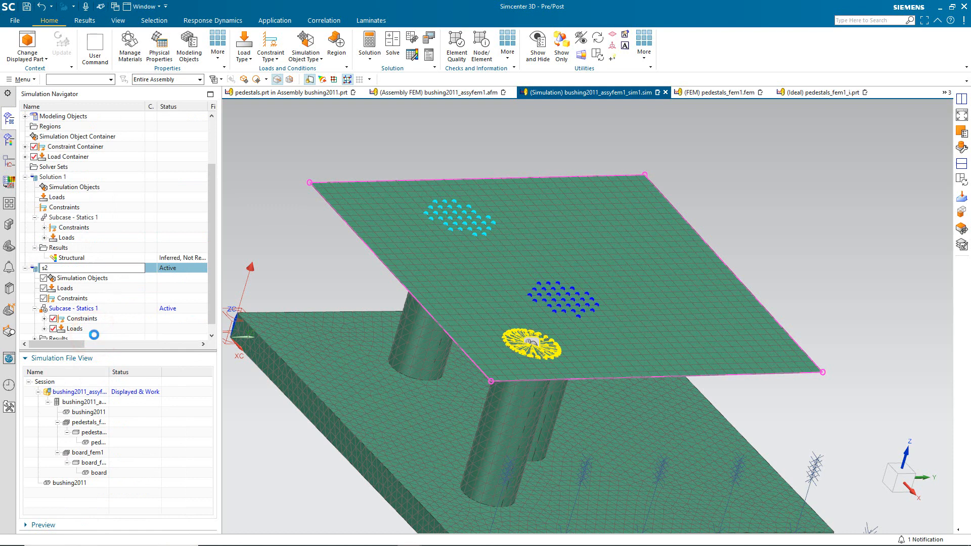
{"action": "key", "text": "Return"}
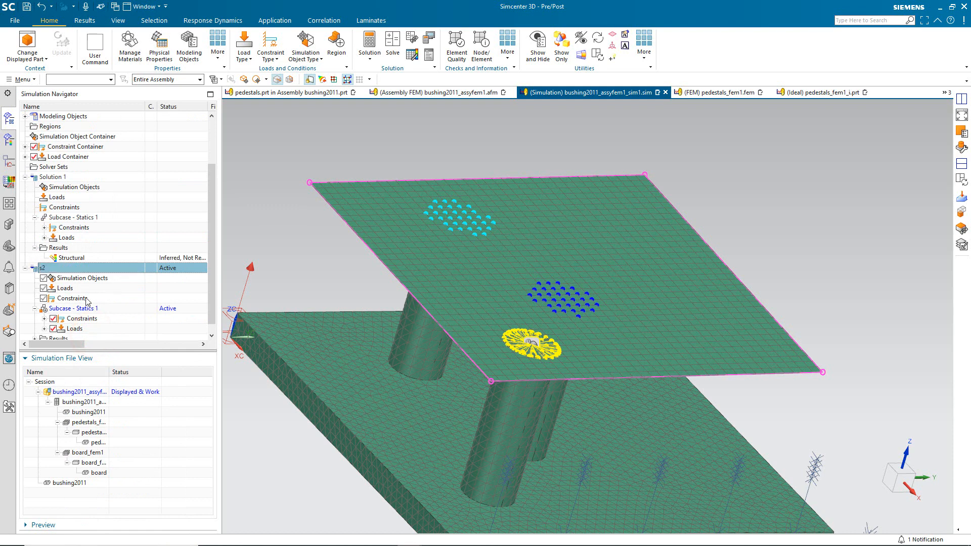
Solve solution s2 with the model setup check on, skip the message review, and close the job monitor and information report.
{"action": "right_click", "coordinate": [70, 267]}
{"action": "left_click", "coordinate": [113, 511]}
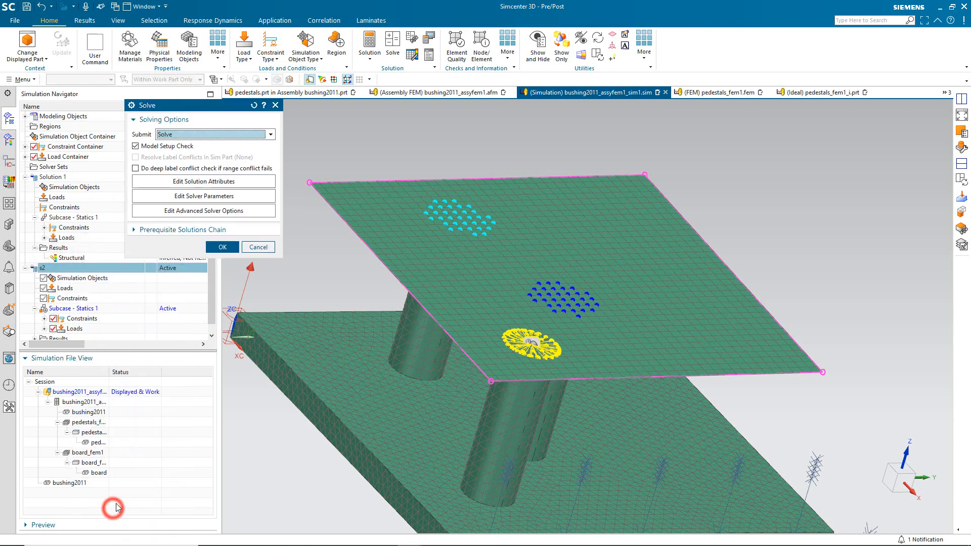
{"action": "left_click", "coordinate": [222, 247]}
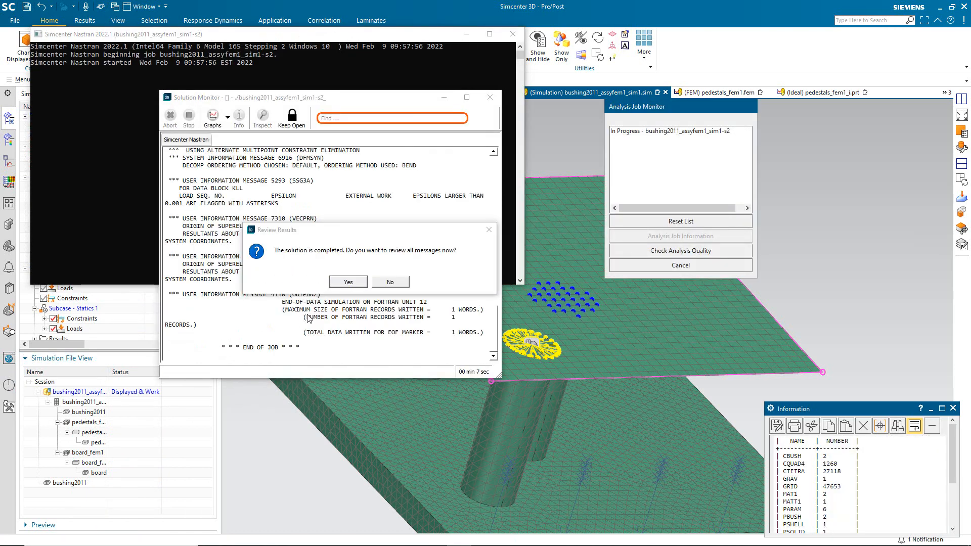
{"action": "left_click", "coordinate": [397, 283]}
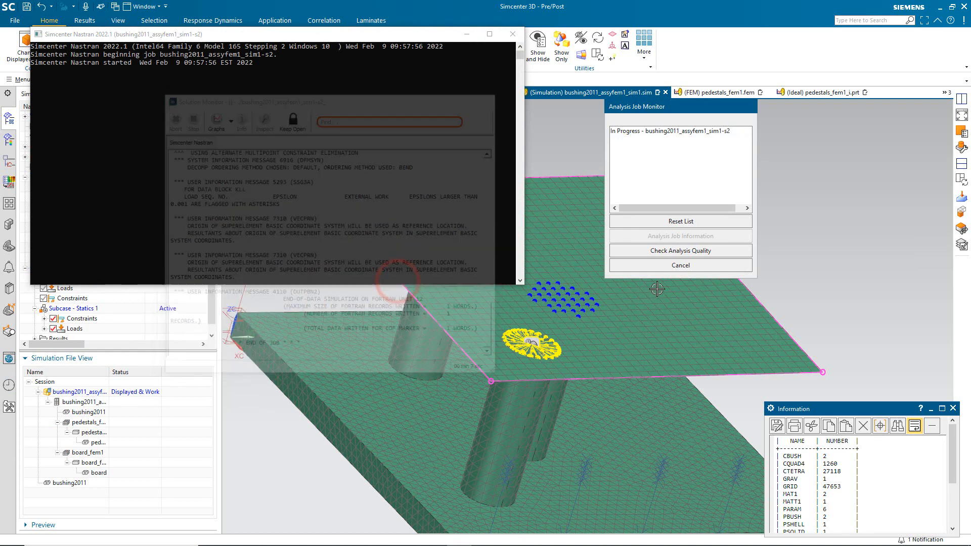
{"action": "left_click", "coordinate": [676, 266]}
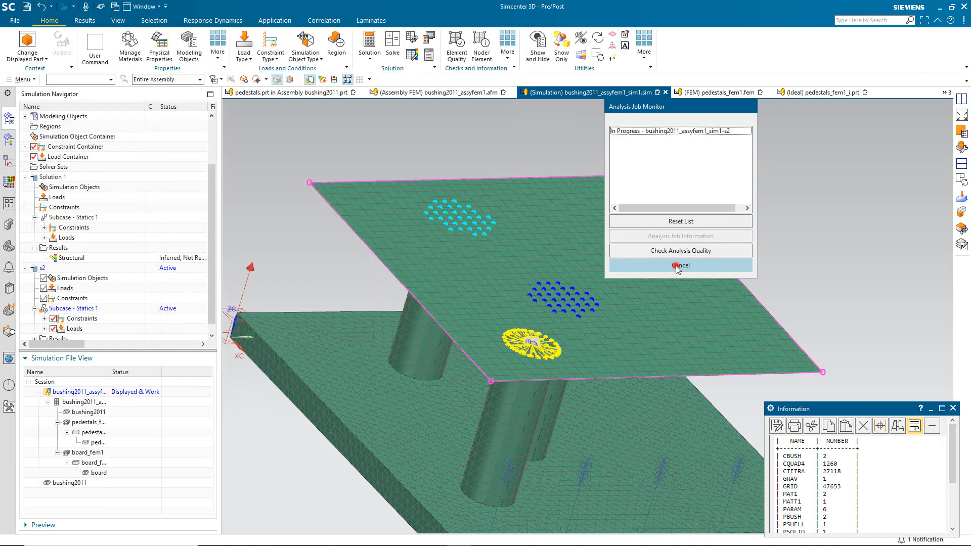
{"action": "left_click", "coordinate": [954, 409]}
Load the structural results of solution s2 and expand its list of result types.
{"action": "scroll", "coordinate": [70, 317], "scroll_direction": "down", "scroll_amount": 1}
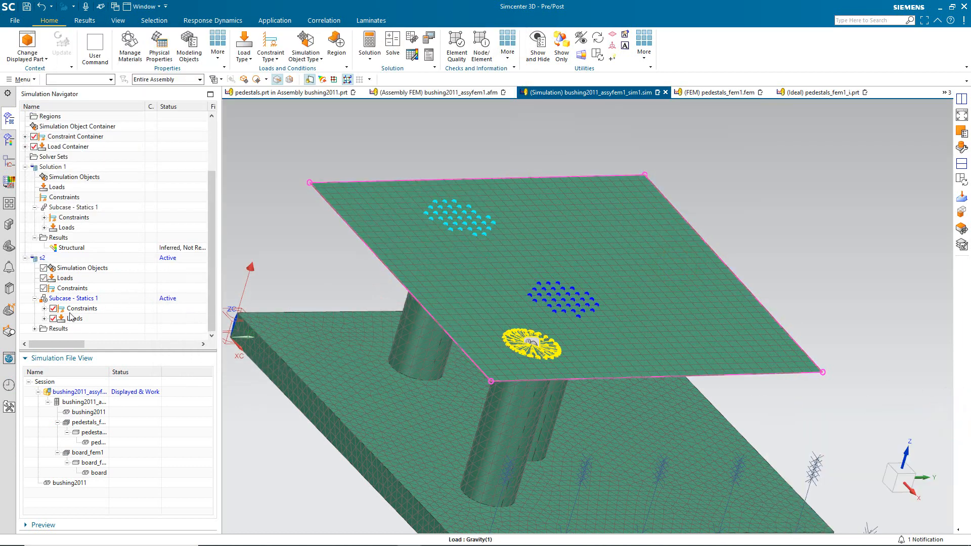
{"action": "left_click", "coordinate": [36, 329]}
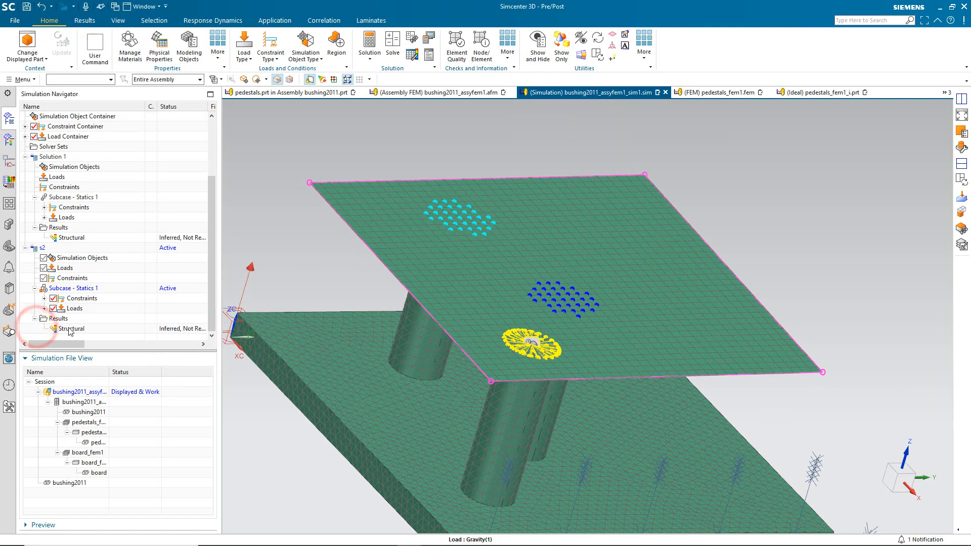
{"action": "double_click", "coordinate": [66, 329]}
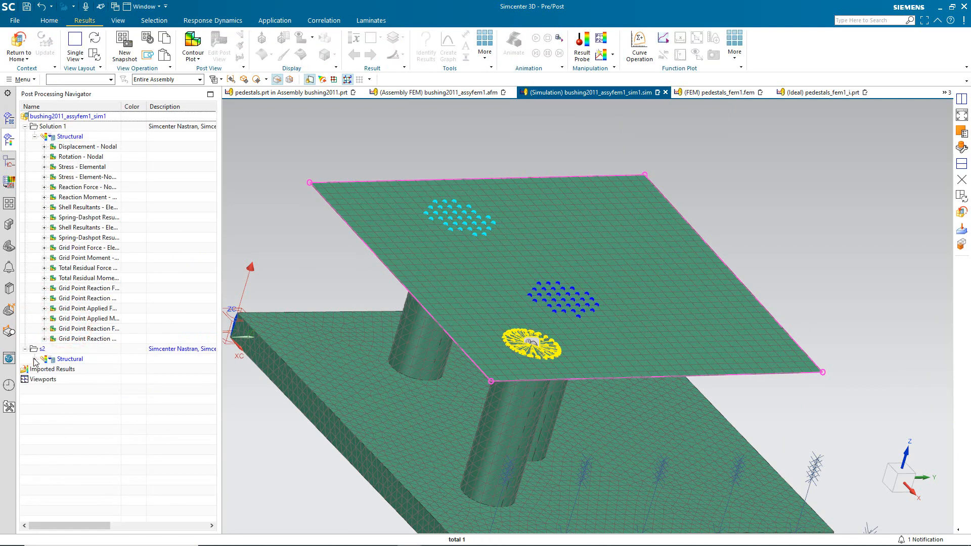
{"action": "left_click", "coordinate": [35, 359]}
{"action": "scroll", "coordinate": [66, 296], "scroll_direction": "up", "scroll_amount": 5}
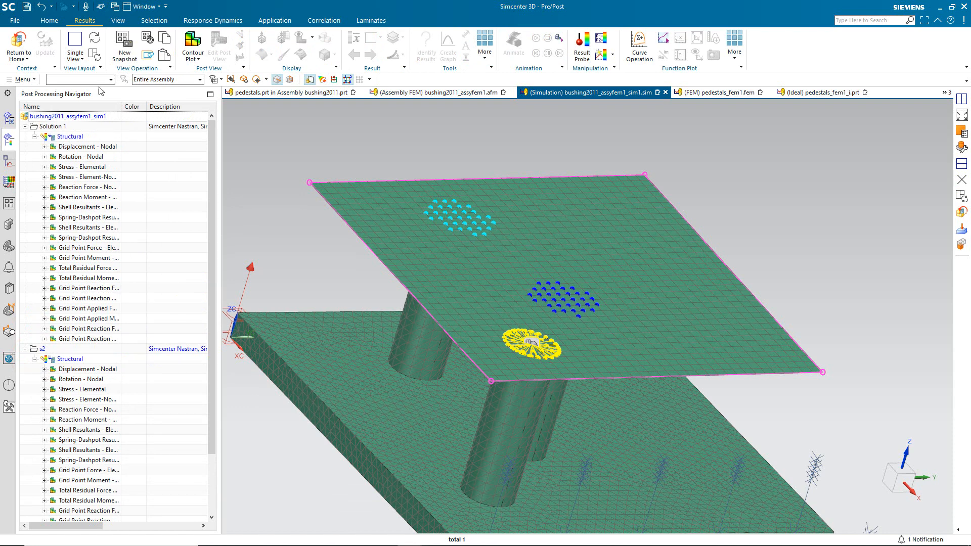
Set up a side-by-side view layout and plot nodal displacement of Solution 1 in one viewport and of s2 in the other.
{"action": "left_click", "coordinate": [82, 59]}
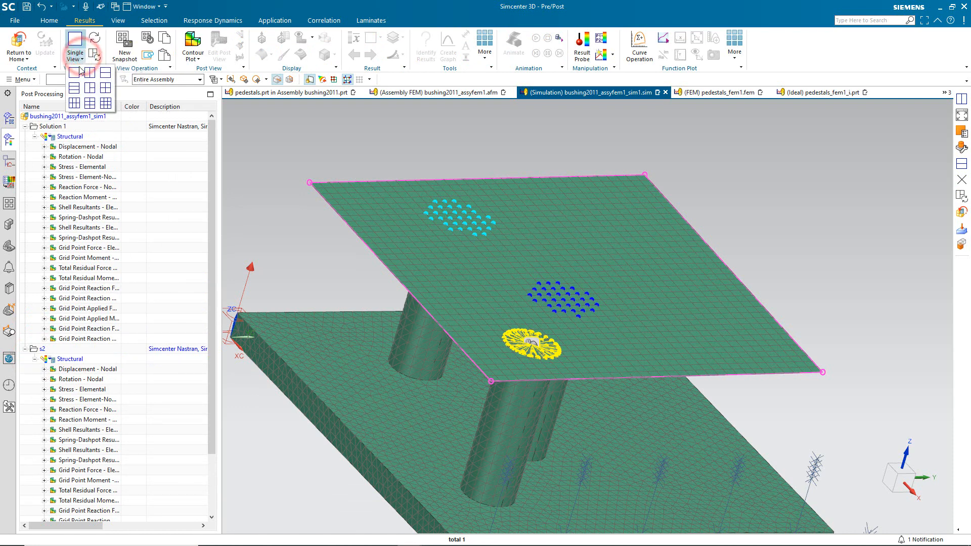
{"action": "left_click", "coordinate": [90, 74]}
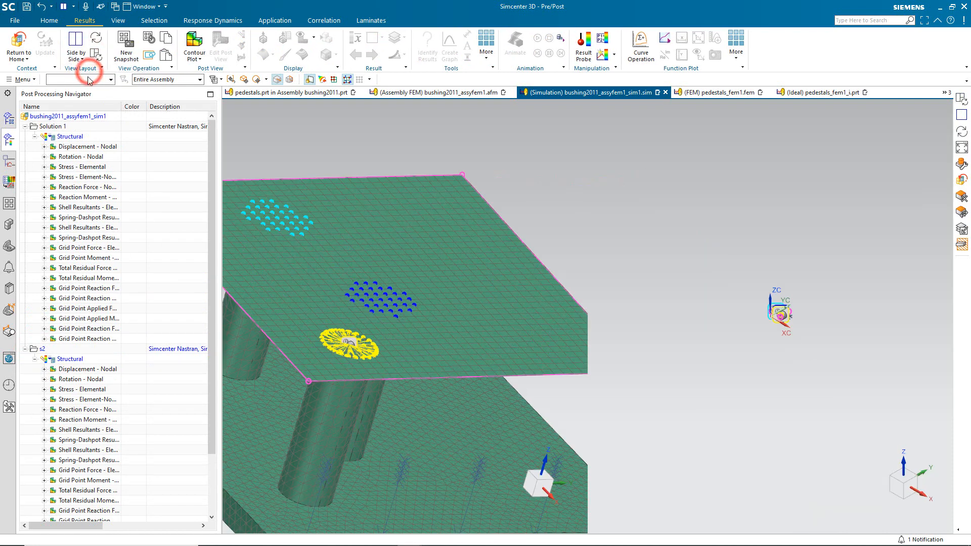
{"action": "double_click", "coordinate": [76, 147]}
{"action": "left_click", "coordinate": [375, 230]}
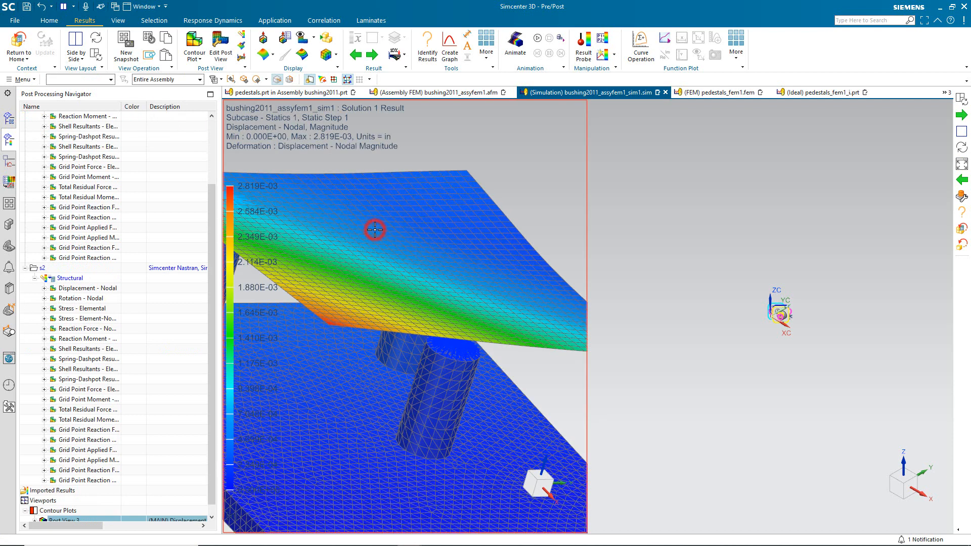
{"action": "double_click", "coordinate": [66, 288]}
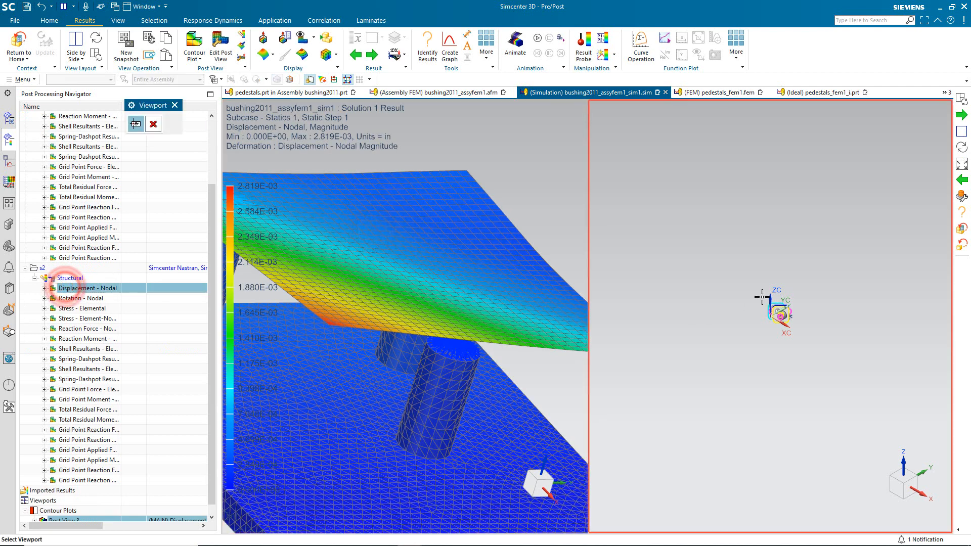
{"action": "left_click", "coordinate": [764, 296]}
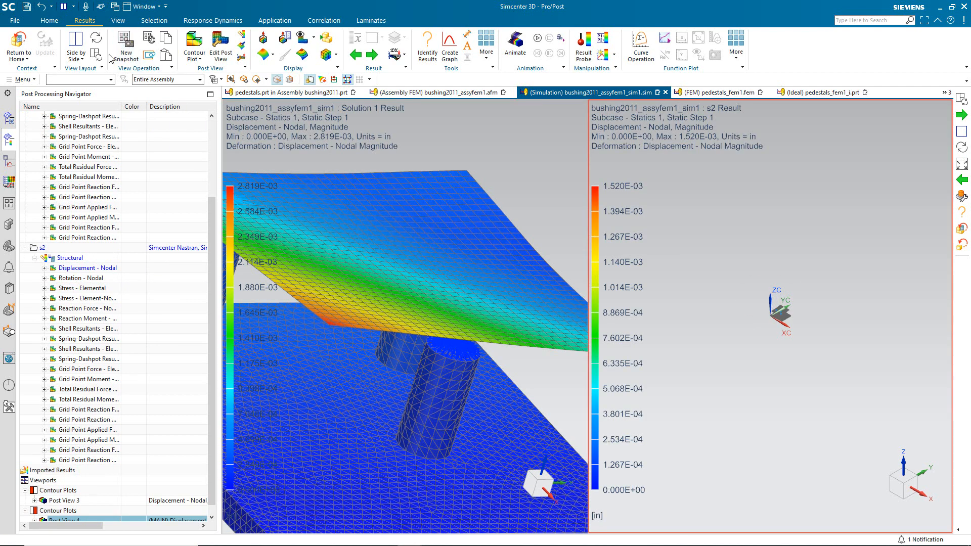
Synchronize the two viewports and animate the Solution 1 and s2 displacement plots together.
{"action": "left_click", "coordinate": [93, 55]}
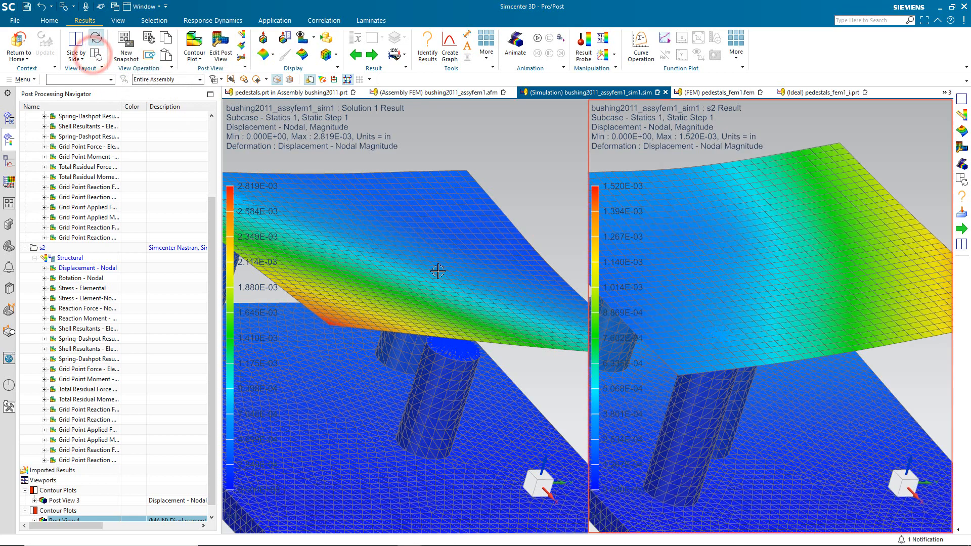
{"action": "scroll", "coordinate": [489, 276], "scroll_direction": "down", "scroll_amount": 2}
{"action": "middle_click_drag", "start_coordinate": [489, 275], "coordinate": [456, 258]}
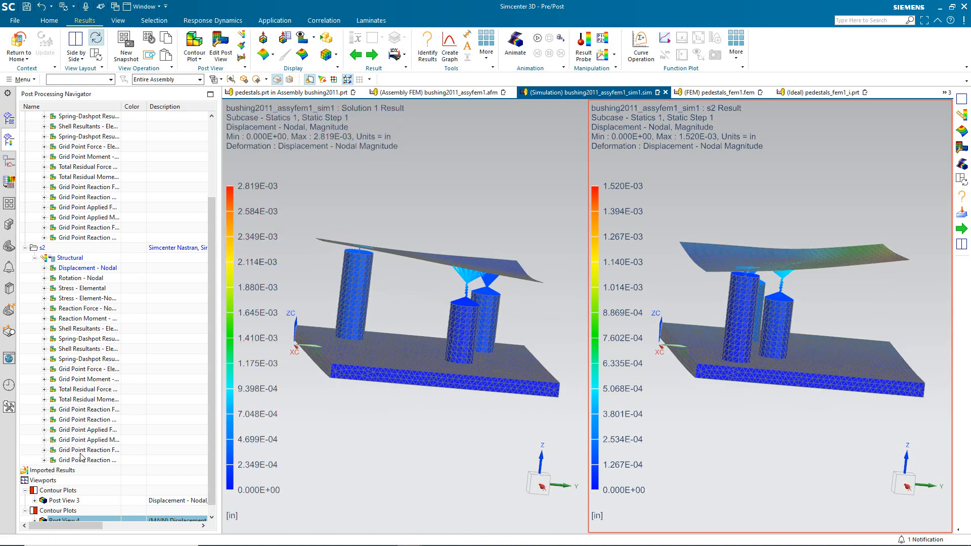
{"action": "scroll", "coordinate": [81, 457], "scroll_direction": "down", "scroll_amount": 1}
{"action": "left_click", "coordinate": [64, 490], "text": "ctrl"}
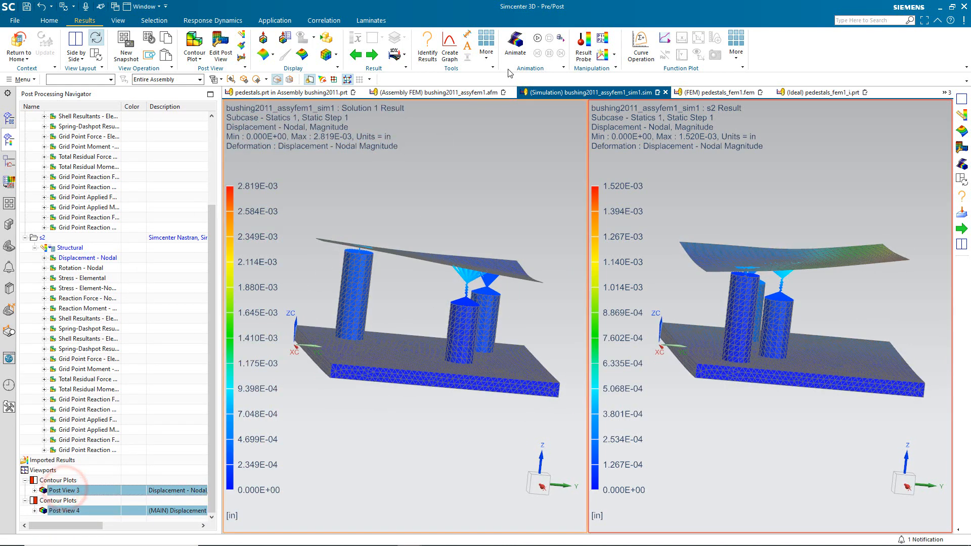
{"action": "left_click", "coordinate": [535, 37]}
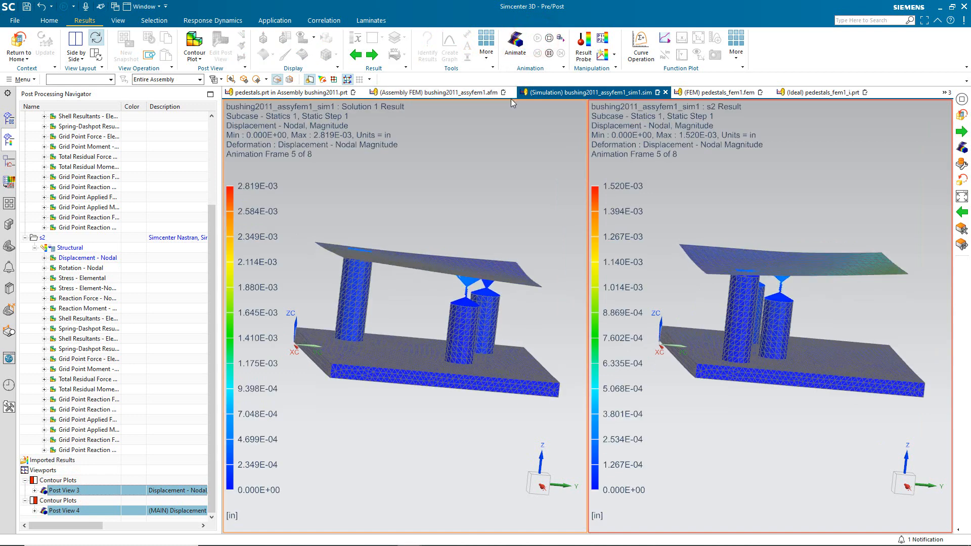